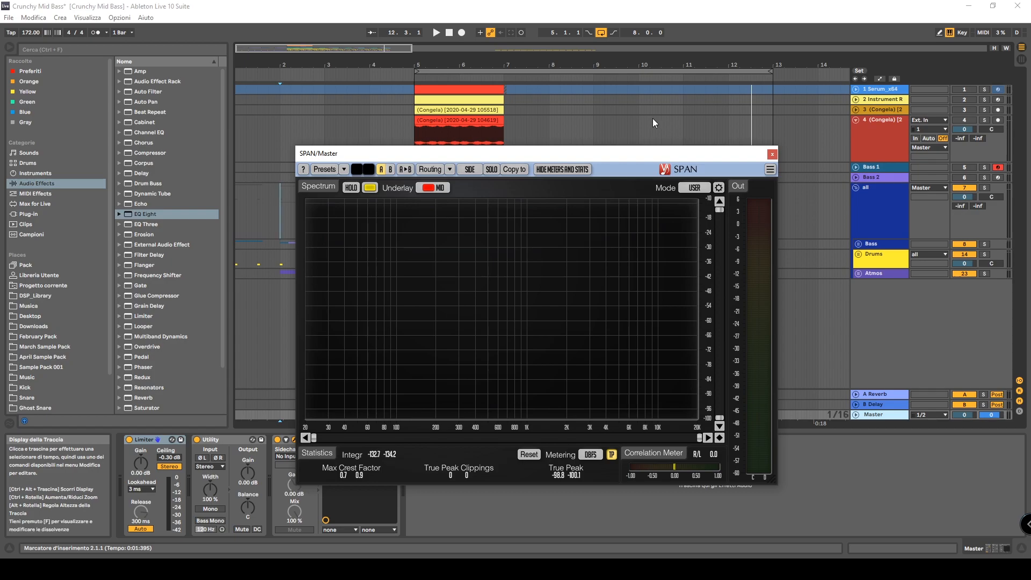
# - Play the arrangement to check the master spectrum, turn looping off, stop playback and close SPAN
pyautogui.press('space')
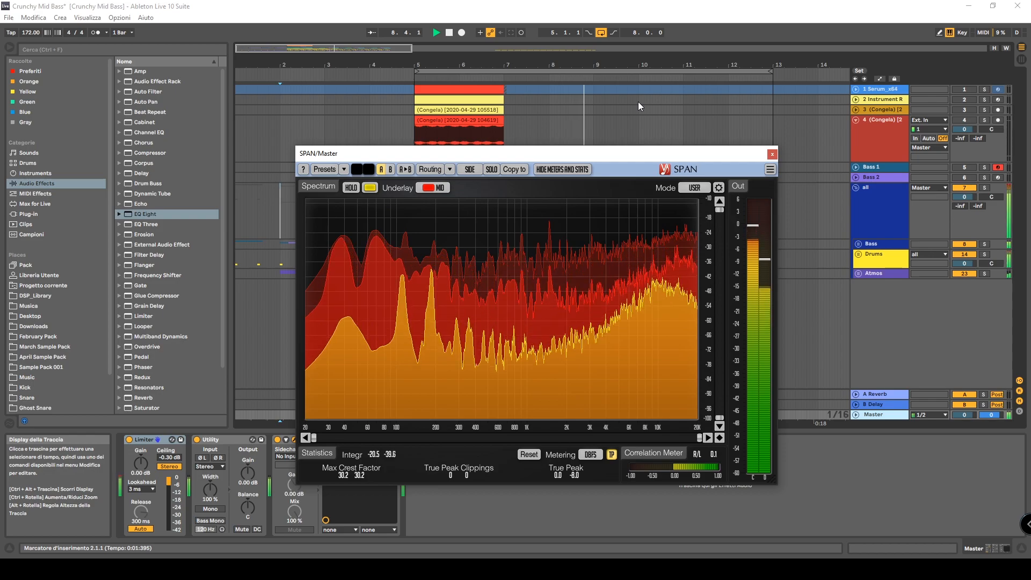
pyautogui.click(602, 32)
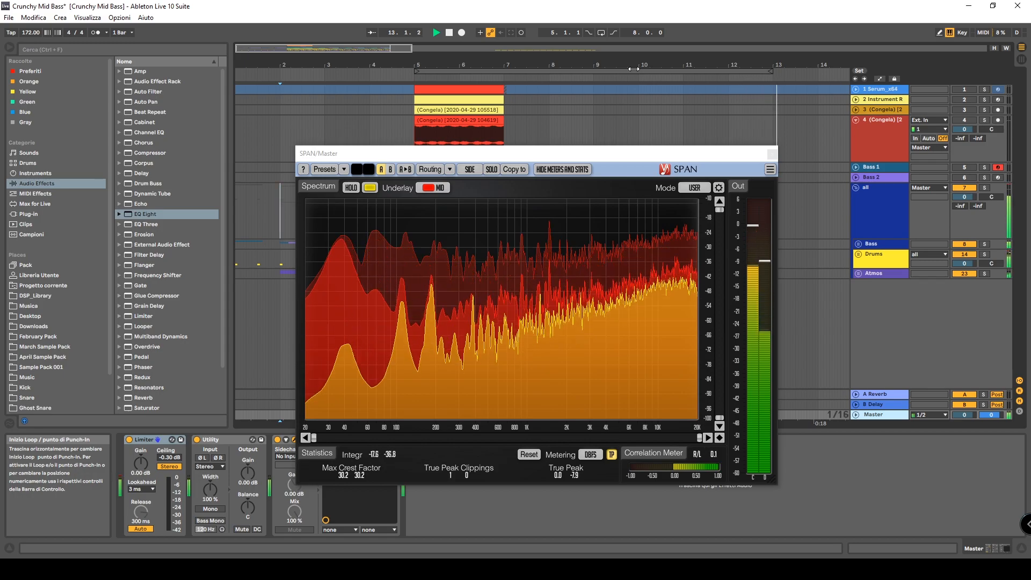
pyautogui.press('space')
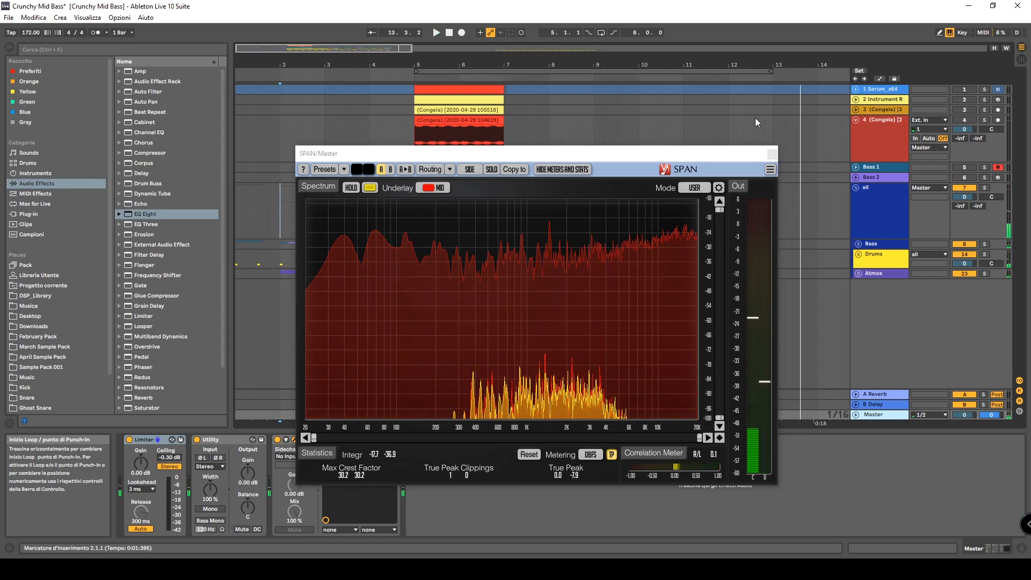
pyautogui.click(772, 153)
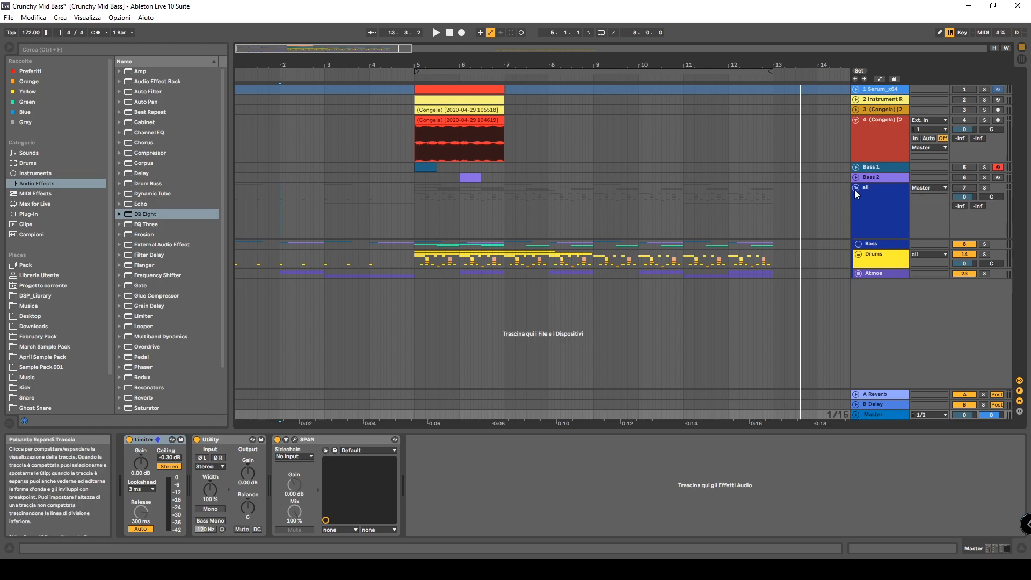
# - Fold the all group and the red frozen track 4, and open the MIDI clip of track 1 Serum_x64 at its sustained low note
pyautogui.click(856, 188)
pyautogui.click(855, 120)
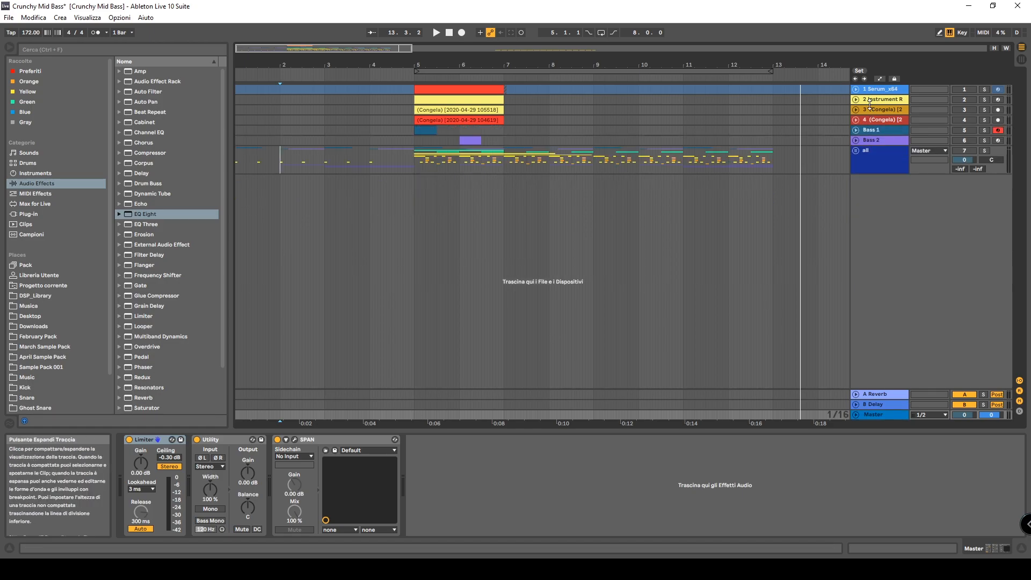
pyautogui.click(870, 90)
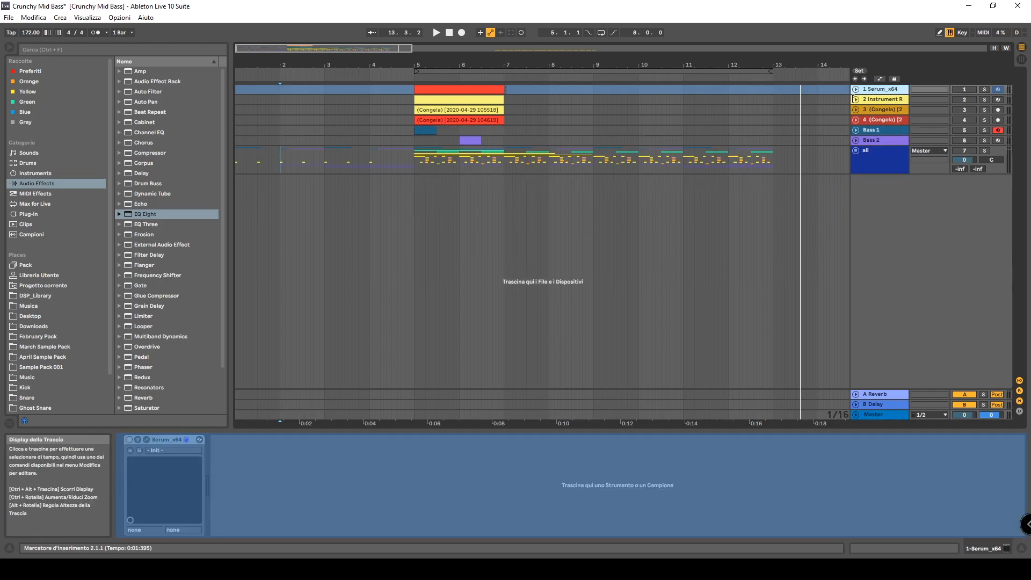
pyautogui.click(856, 89)
pyautogui.click(904, 548)
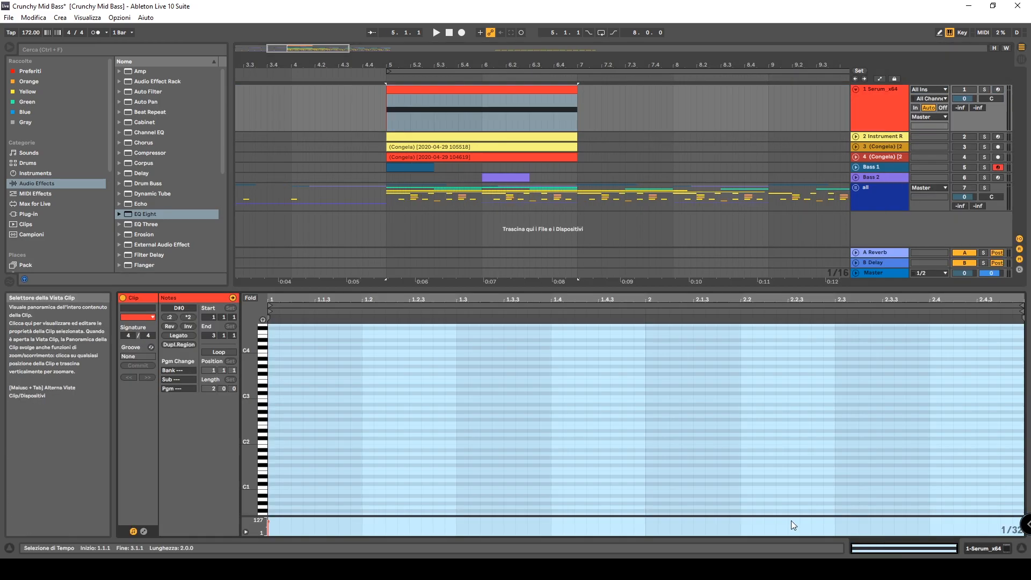
pyautogui.scroll(-2, 304, 406)
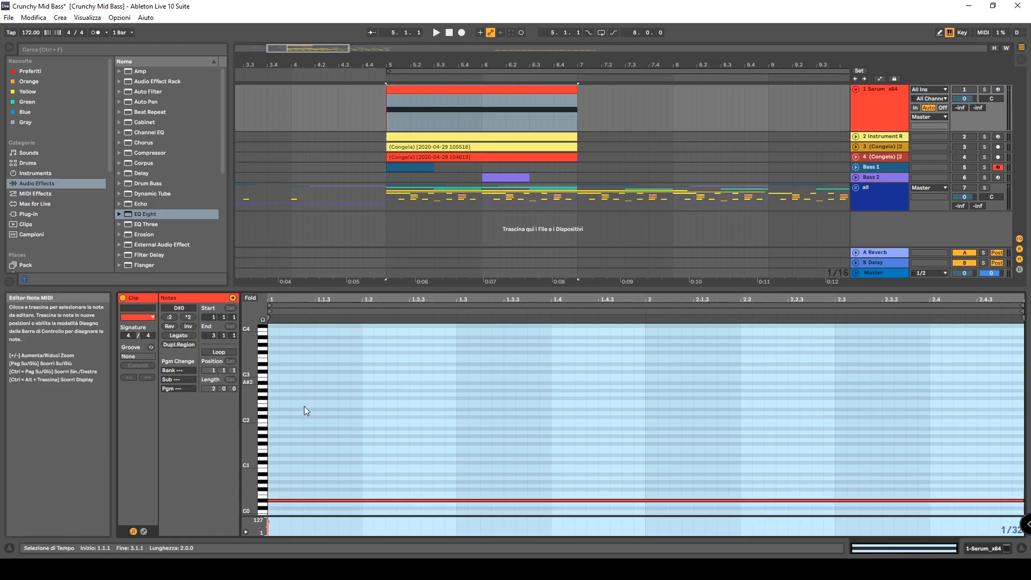
pyautogui.click(302, 434)
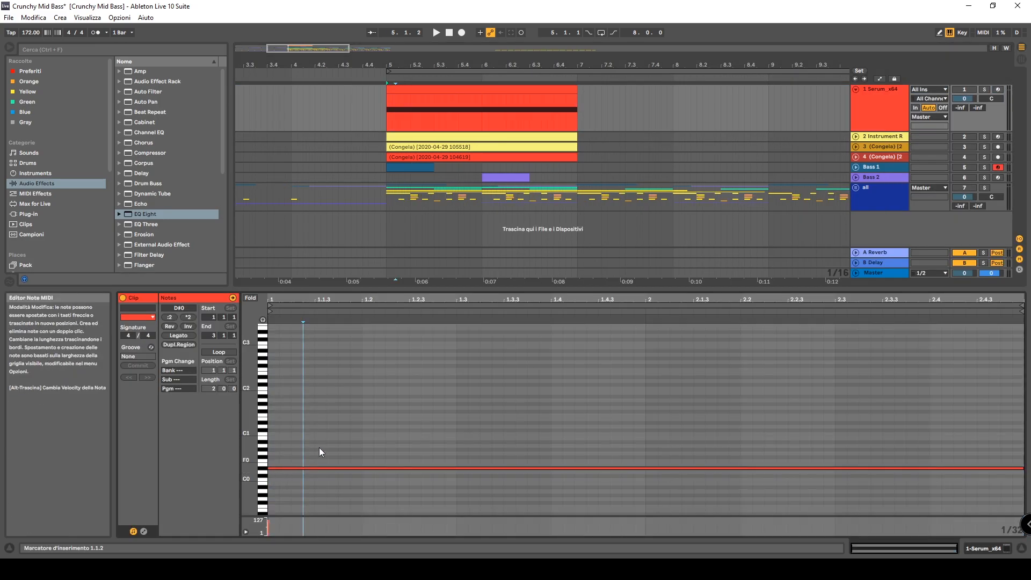
# - Solo track 1 Serum_x64 and audition its clip from bar 5
pyautogui.click(539, 85)
pyautogui.click(855, 94)
pyautogui.click(523, 87)
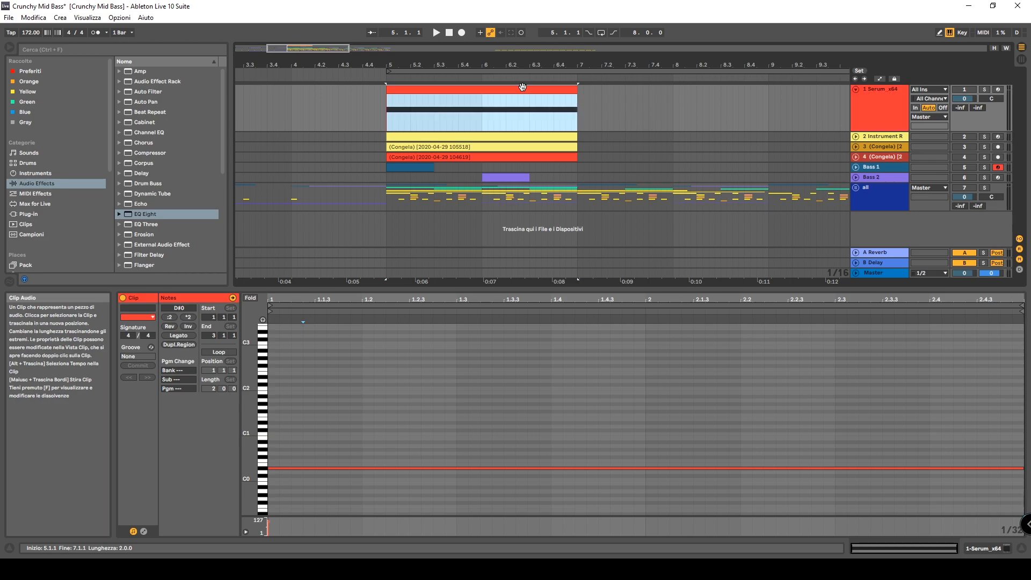
pyautogui.click(984, 89)
pyautogui.press('space')
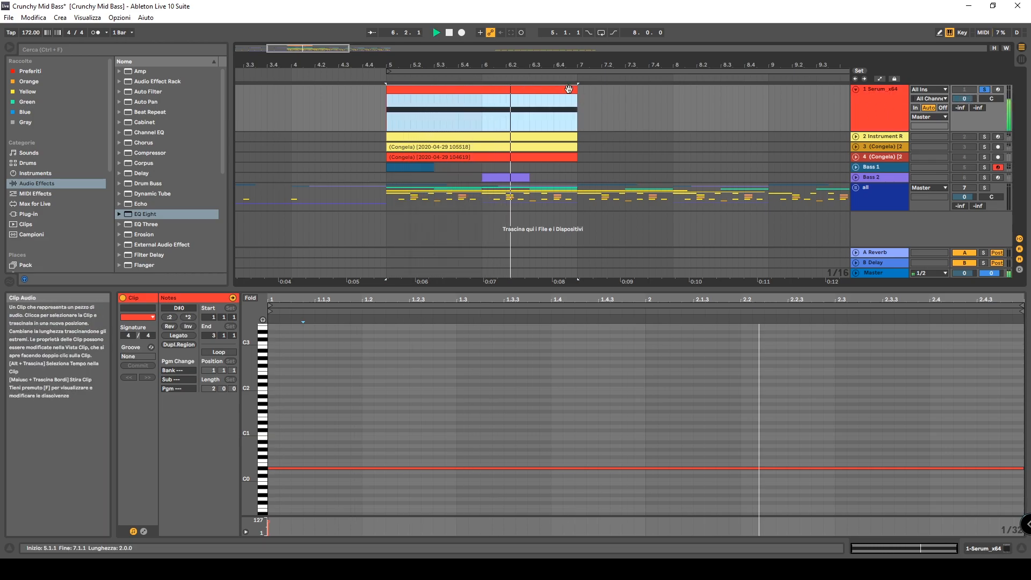
pyautogui.press('space')
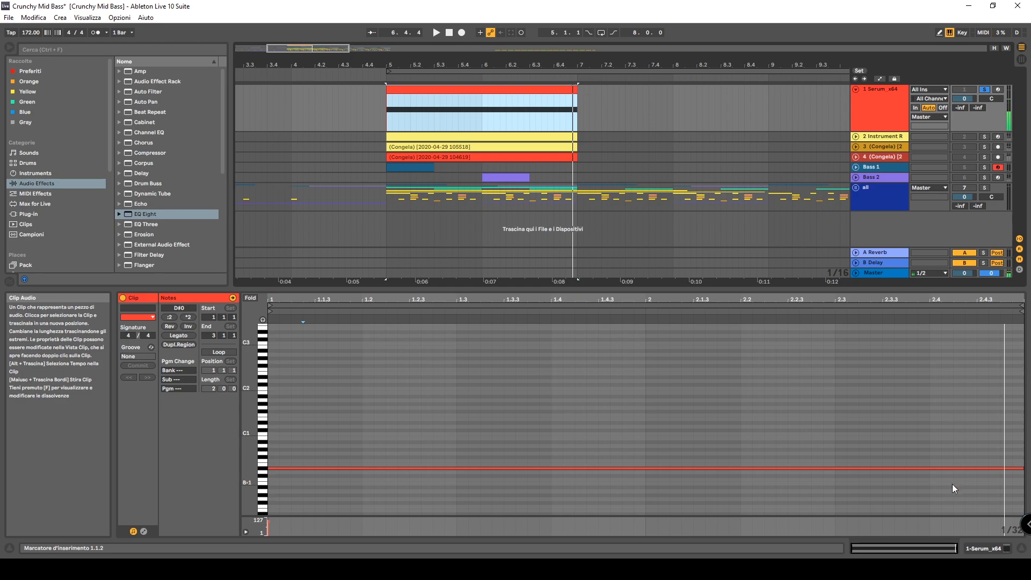
# - Open the Serum synth on track 1, move its window lower and arm the track to audition the patch live
pyautogui.click(983, 548)
pyautogui.click(146, 440)
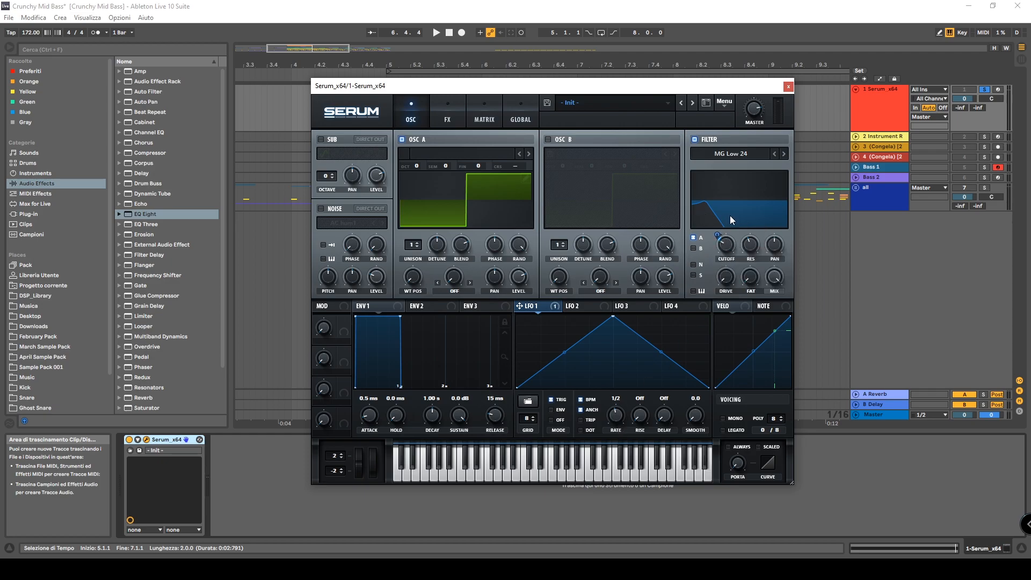
pyautogui.moveTo(741, 88); pyautogui.dragTo(761, 155)
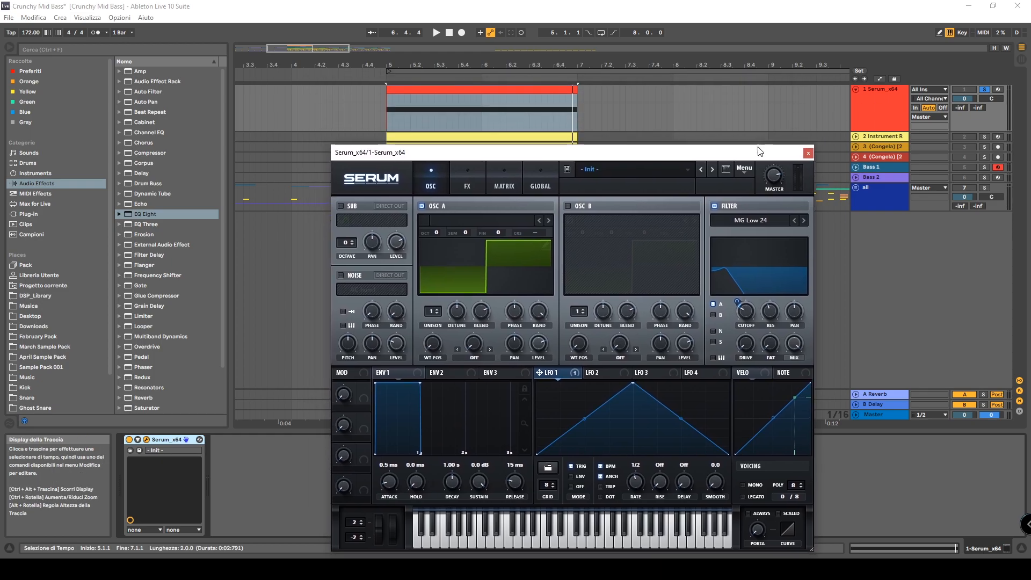
pyautogui.click(998, 90)
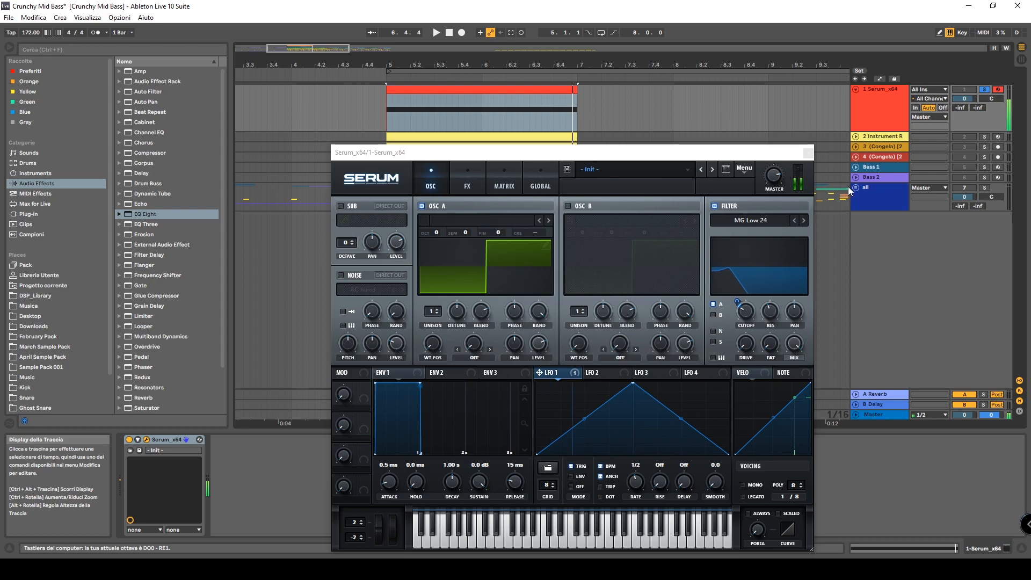
pyautogui.click(788, 177)
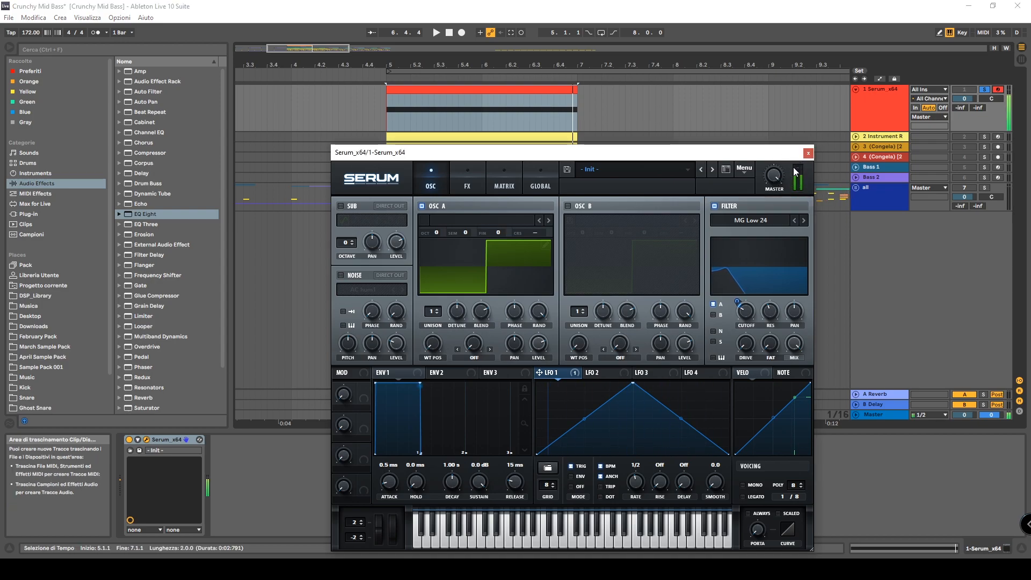
# - Check Serum's effects page, return to the oscillators and close the synth window
pyautogui.click(467, 177)
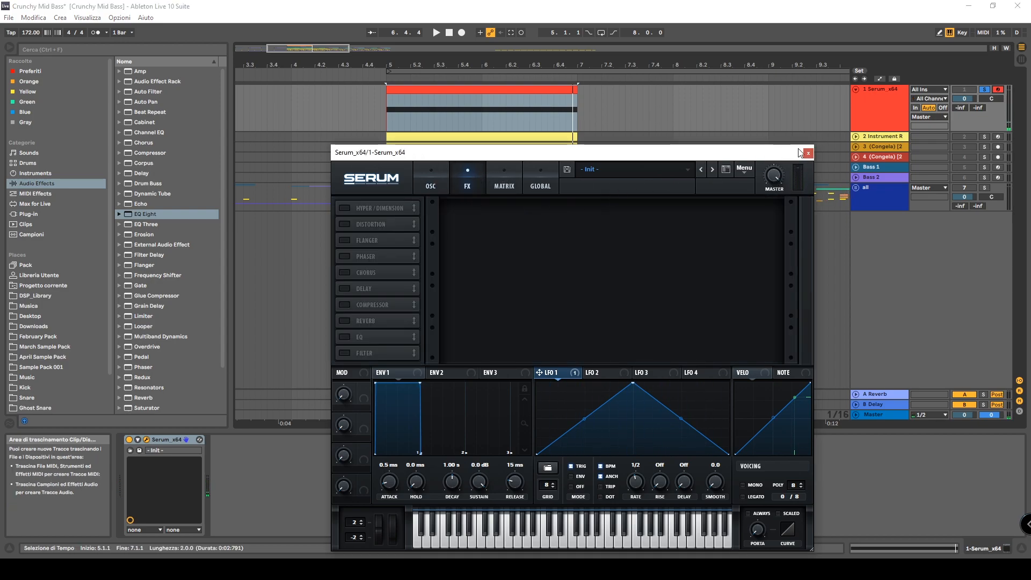
pyautogui.click(435, 179)
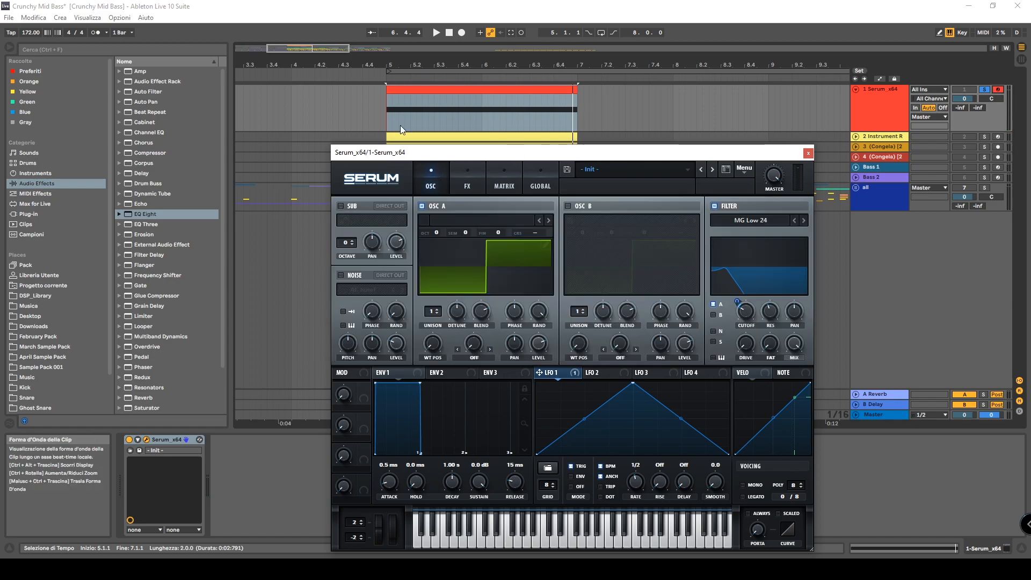
pyautogui.moveTo(677, 155); pyautogui.dragTo(600, 134)
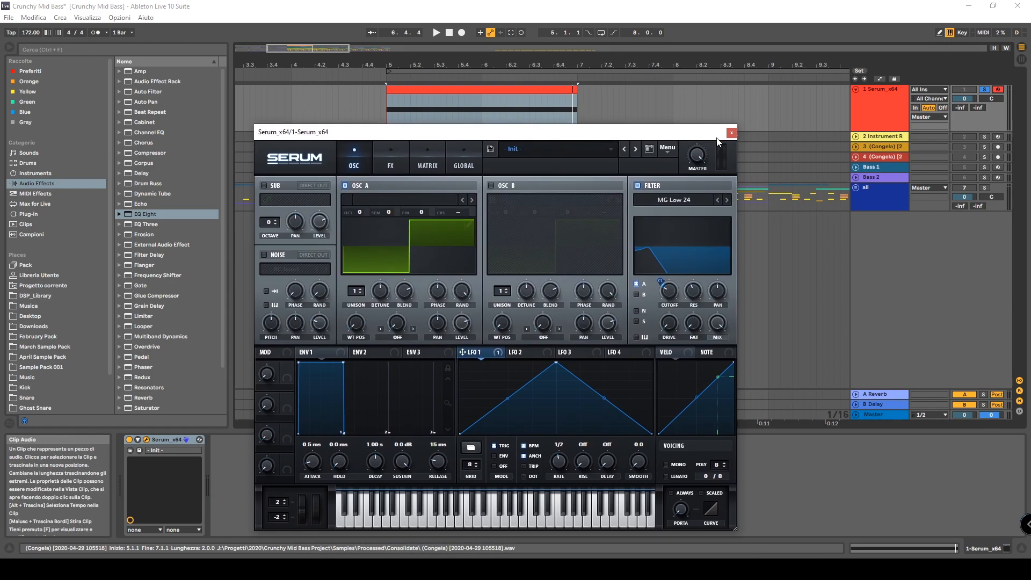
pyautogui.click(729, 133)
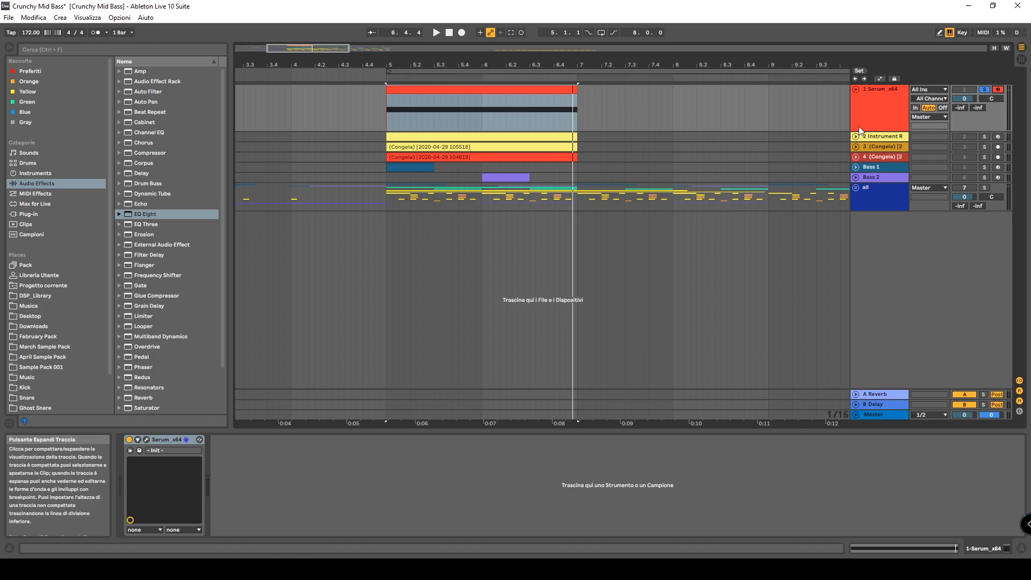
# - Solo the track 2 Instrument Rack and audition its clip from bar 5
pyautogui.click(548, 101)
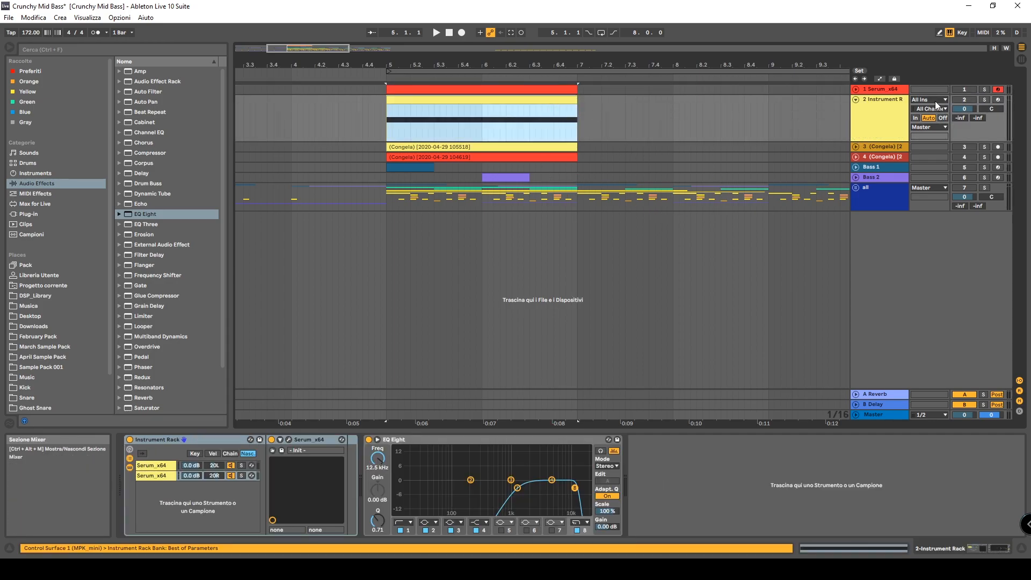
pyautogui.click(985, 100)
pyautogui.click(493, 101)
pyautogui.press('space')
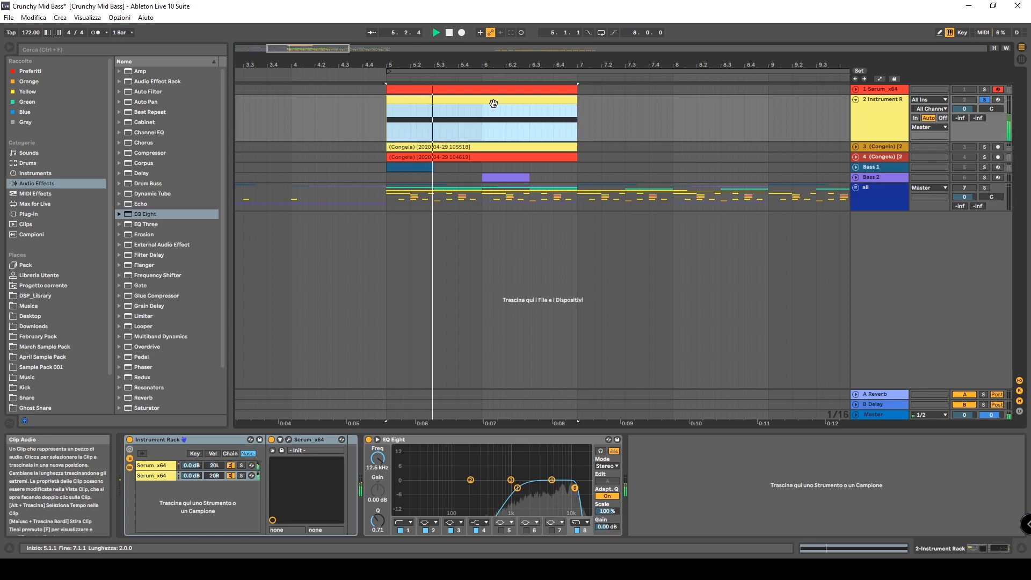
pyautogui.press('space')
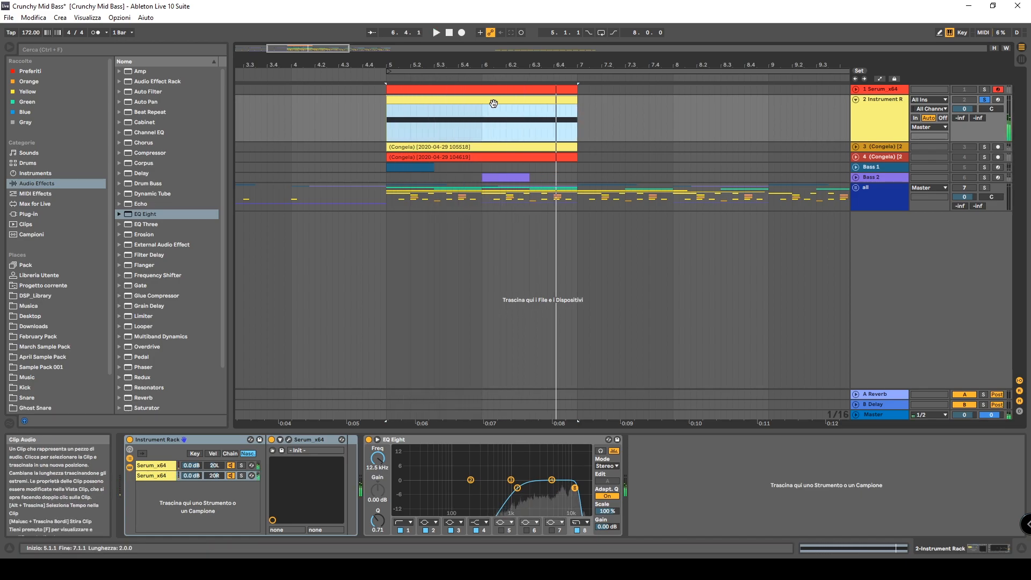
# - Open the Serum instances of both rack chains on track 2 and arrange their windows side by side
pyautogui.click(150, 467)
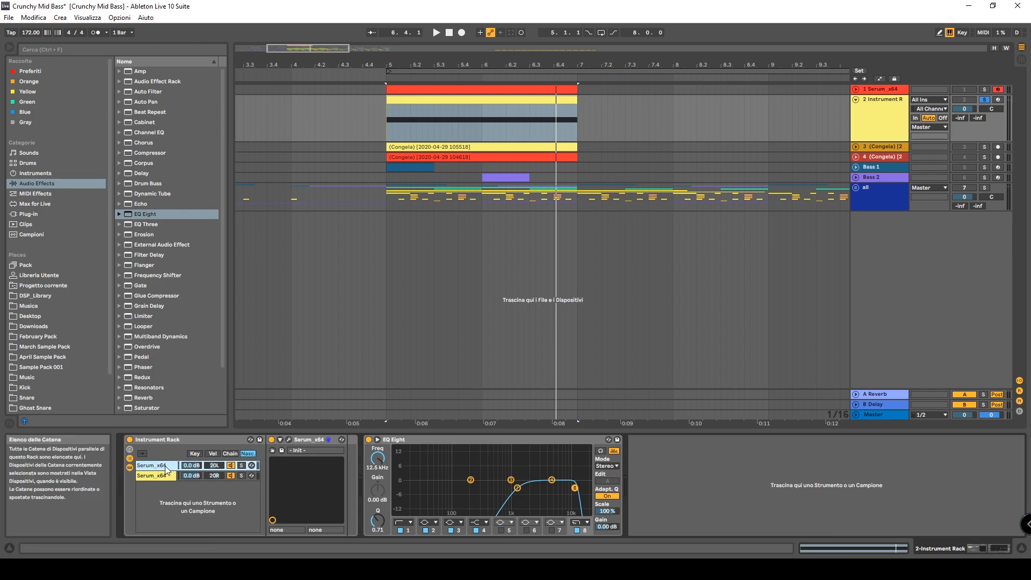
pyautogui.click(289, 440)
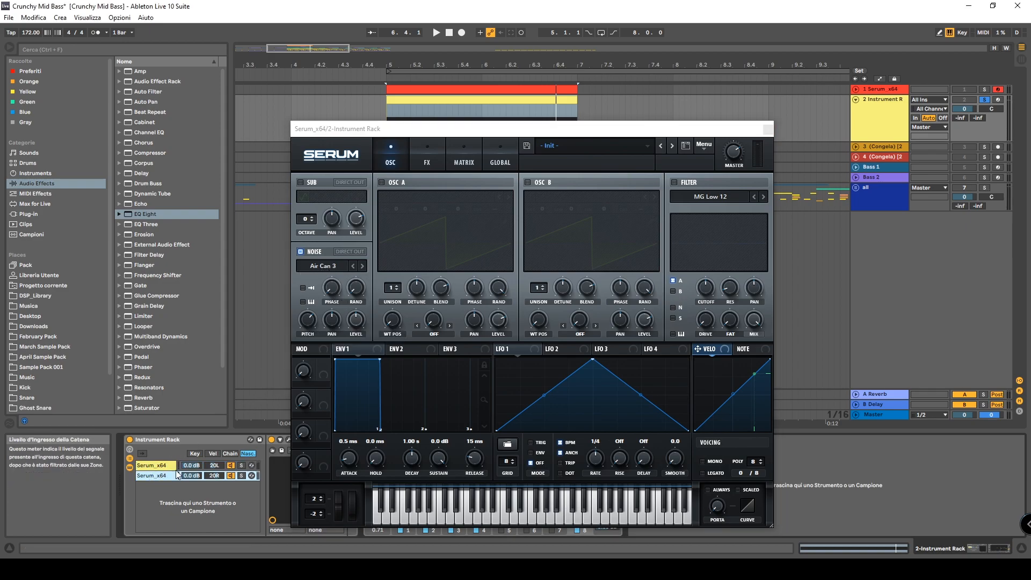
pyautogui.moveTo(604, 134); pyautogui.dragTo(749, 78)
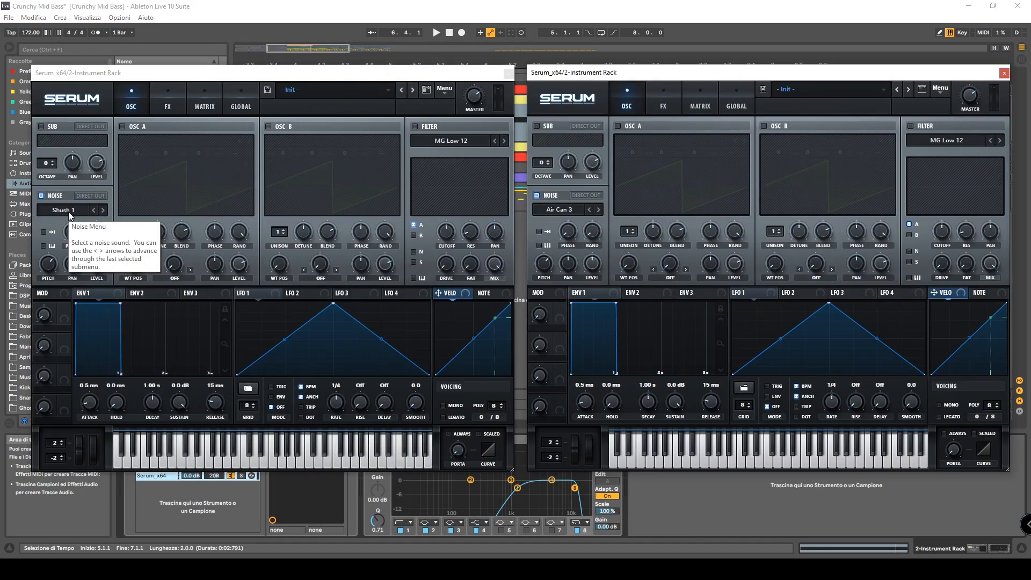
# - Pick the Organics noise Shush 1 in the first chain's Serum and close both Serum windows
pyautogui.click(69, 211)
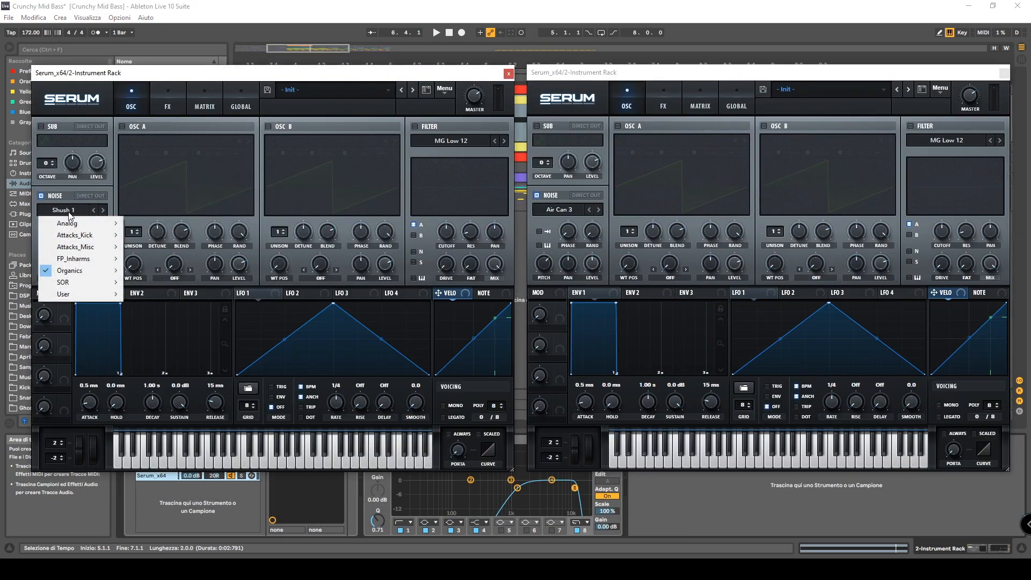
pyautogui.moveTo(73, 271)
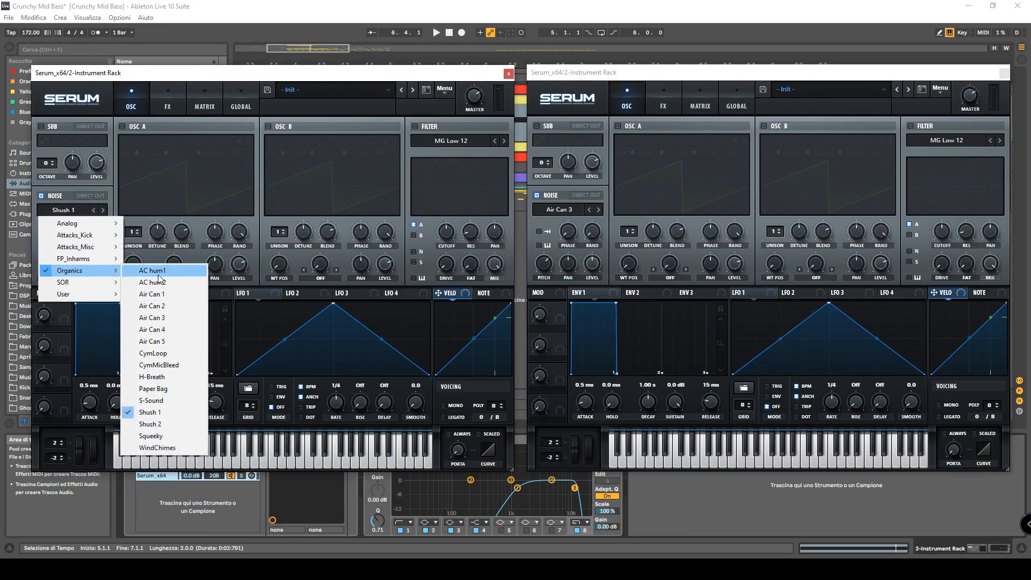
pyautogui.click(158, 416)
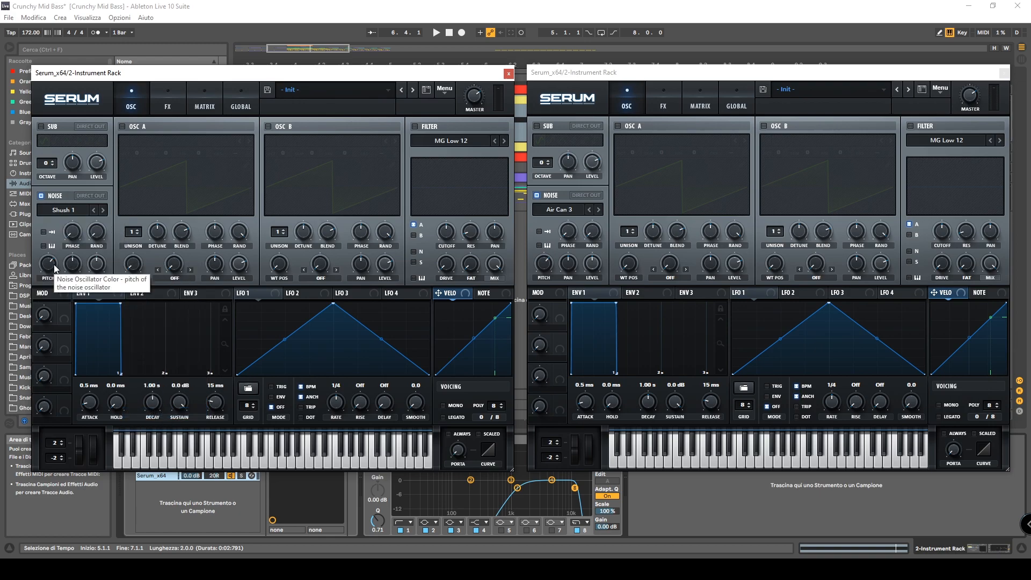
pyautogui.click(508, 74)
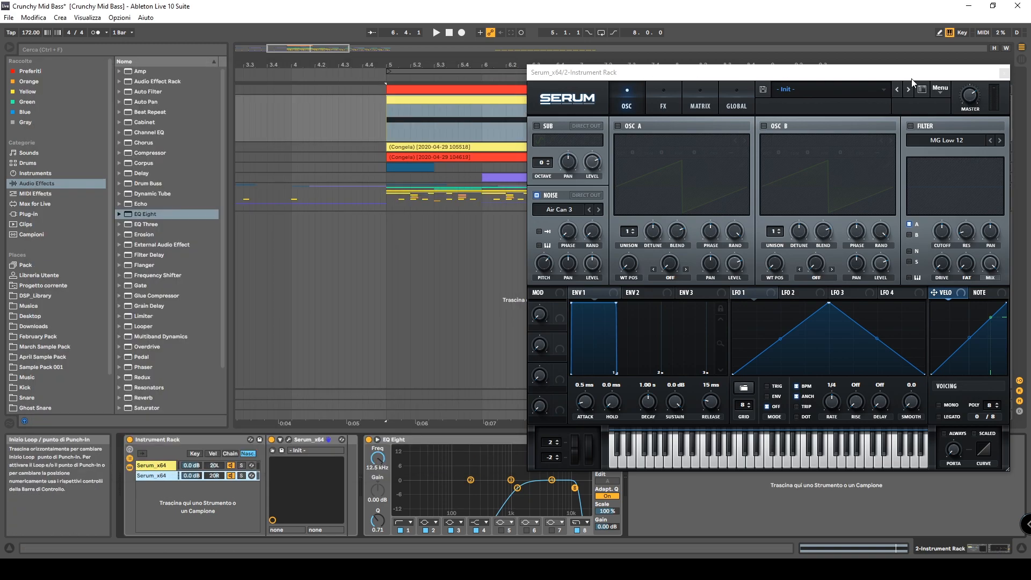
pyautogui.click(1003, 72)
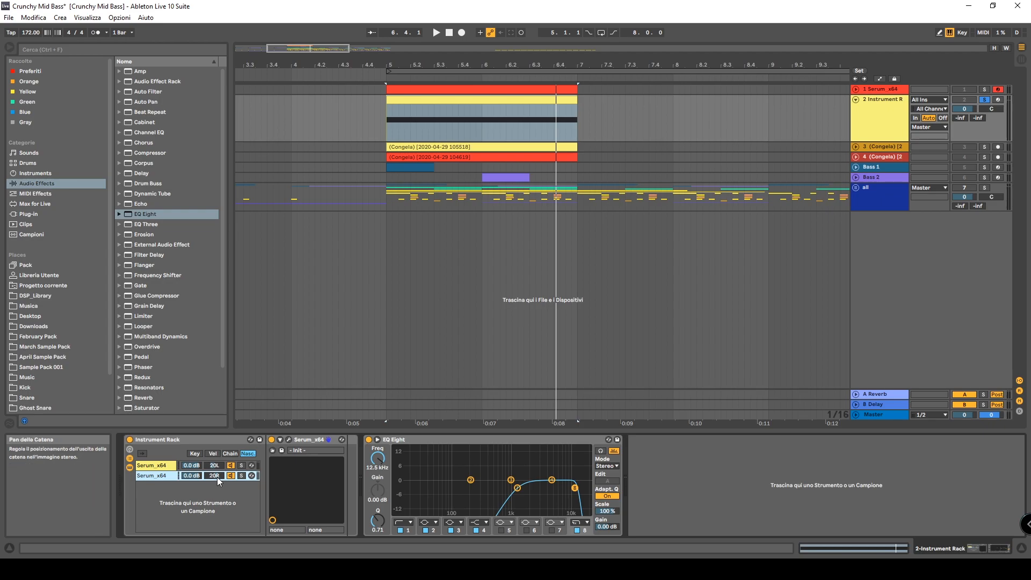
# - Replace the Instrument Rack on track 2 with a fresh Serum_x64 from the VST plug-ins and group it into a new rack
pyautogui.click(180, 443)
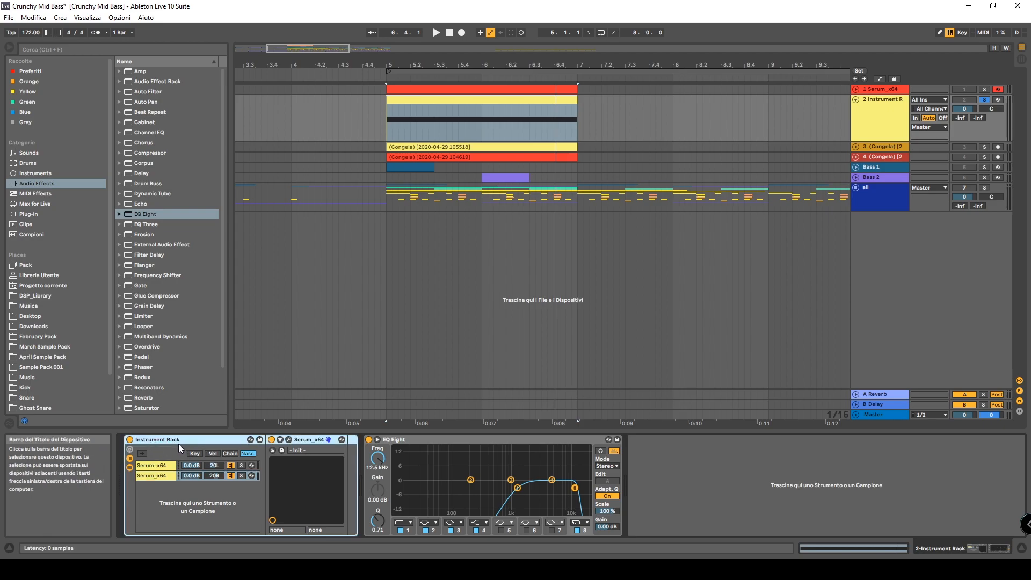
pyautogui.click(28, 214)
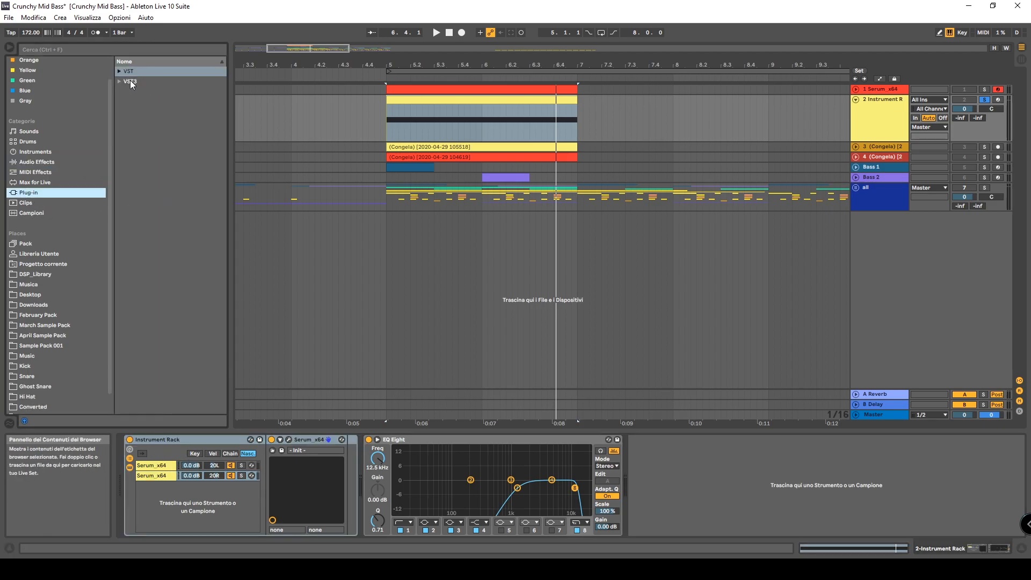
pyautogui.click(118, 71)
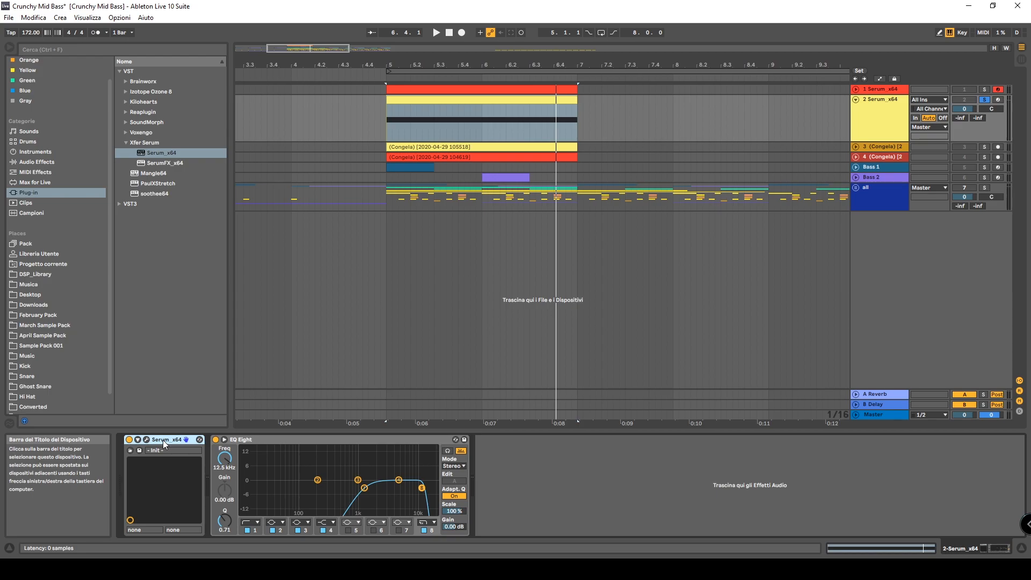
pyautogui.hotkey('ctrl', 'g')
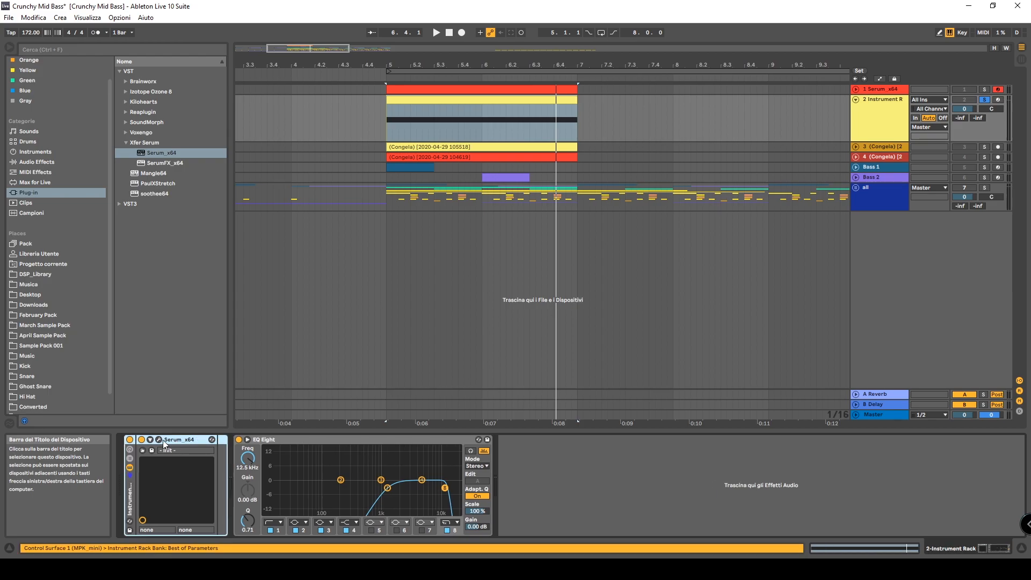
# - Undo the grouping of track 2's Serum_x64, group it into an Instrument Rack again and show the rack's chain list
pyautogui.click(129, 458)
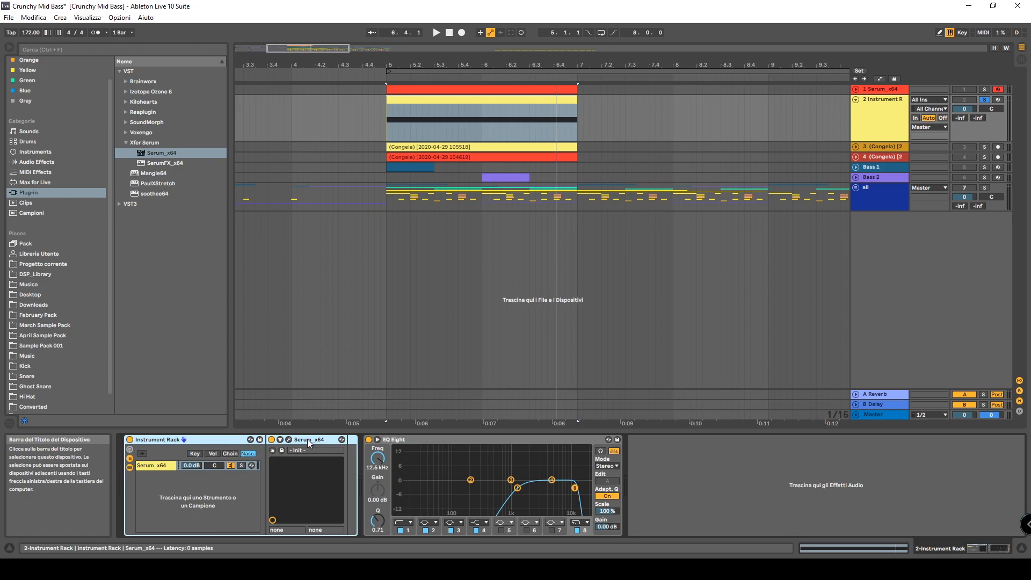
pyautogui.hotkey('ctrl', 'z')
pyautogui.rightClick(170, 440)
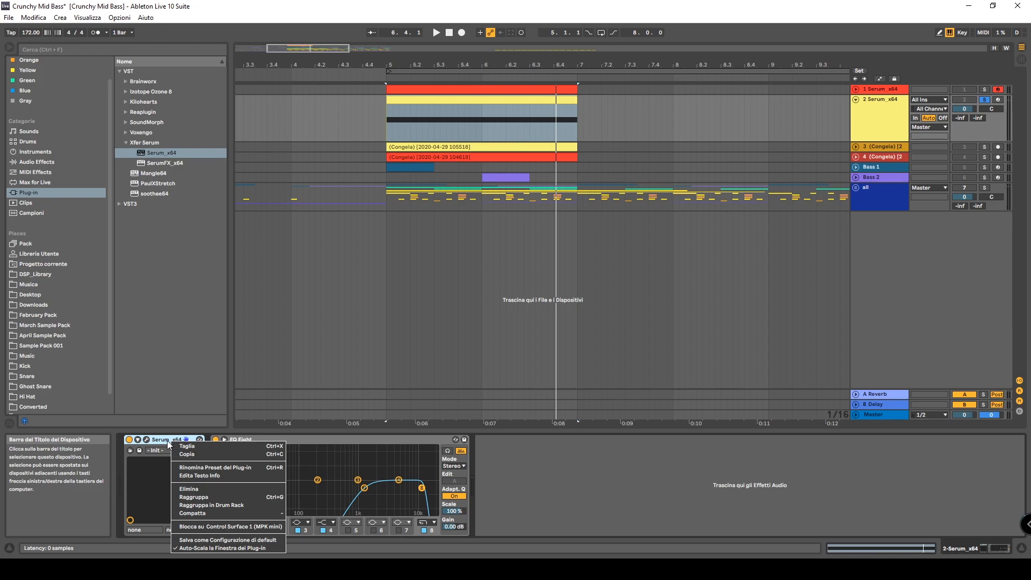
pyautogui.click(203, 497)
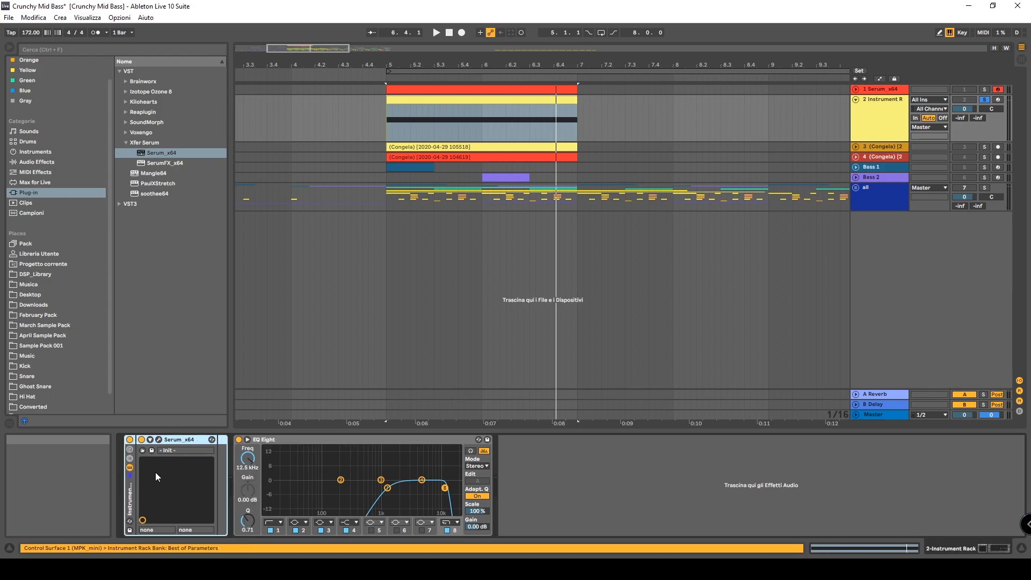
pyautogui.click(131, 458)
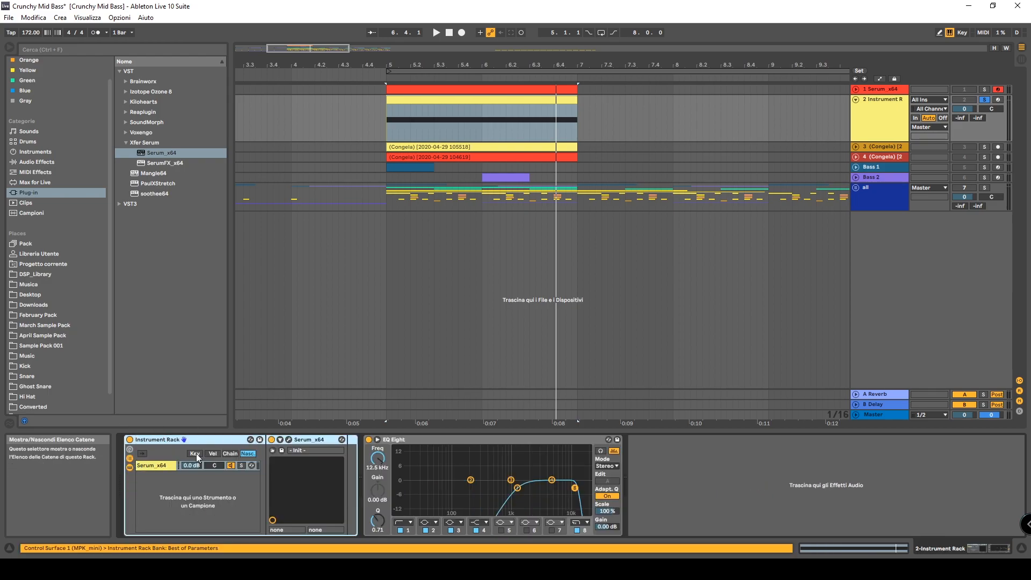
pyautogui.click(132, 458)
pyautogui.click(133, 459)
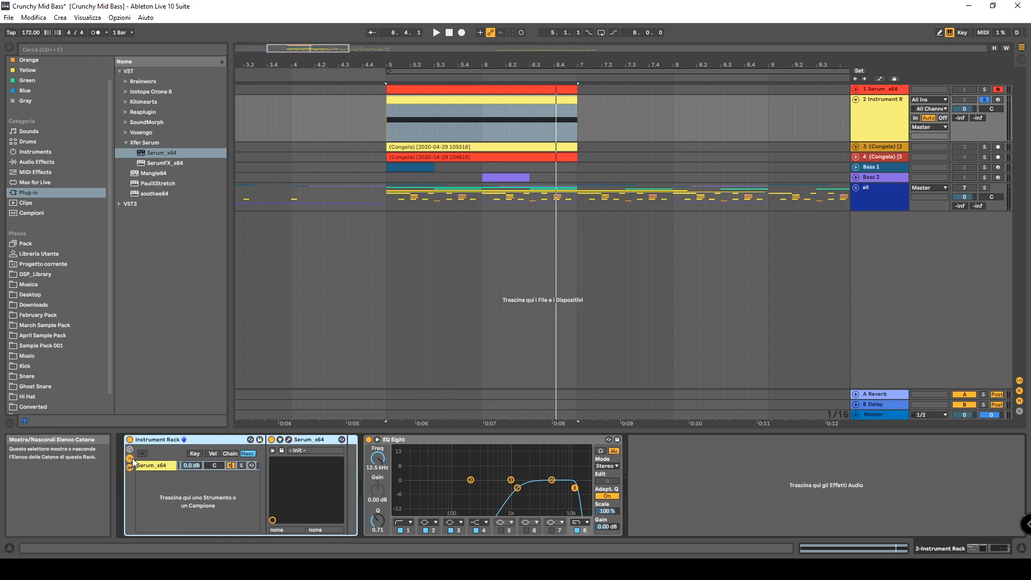
# - Duplicate the Serum_x64 chain twice so the Instrument Rack on track 2 holds three chains
pyautogui.rightClick(155, 467)
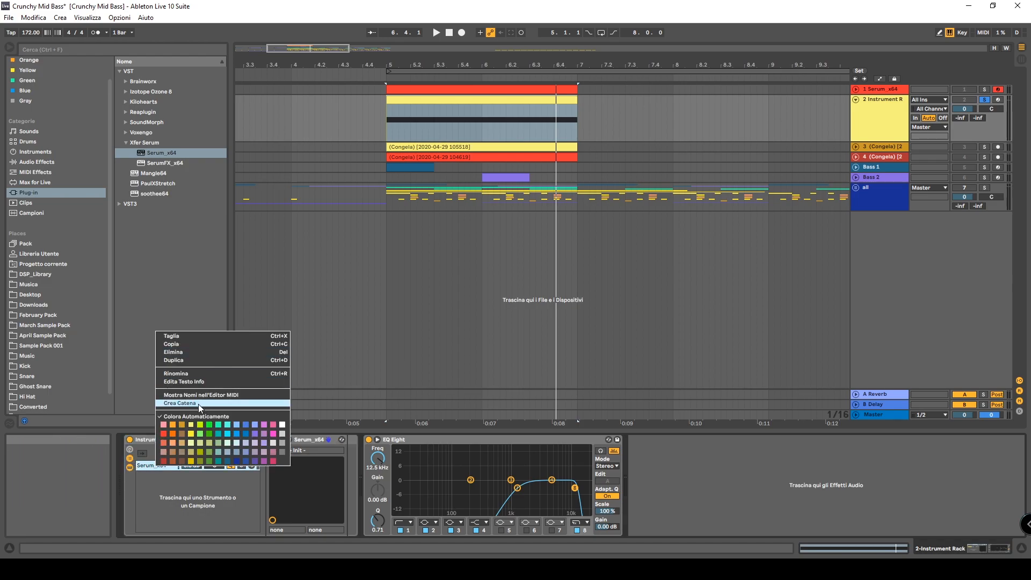
pyautogui.click(176, 478)
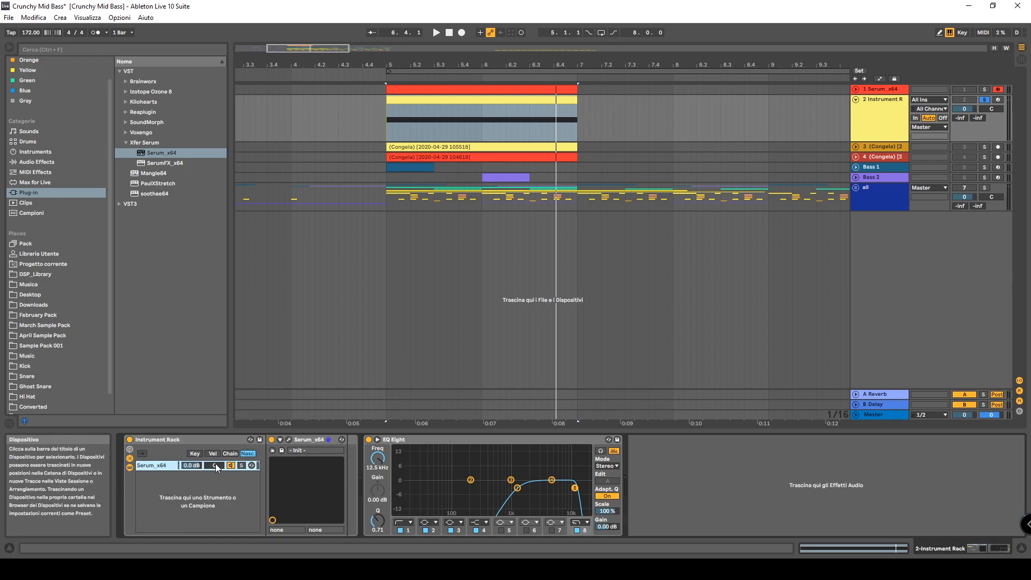
pyautogui.rightClick(148, 466)
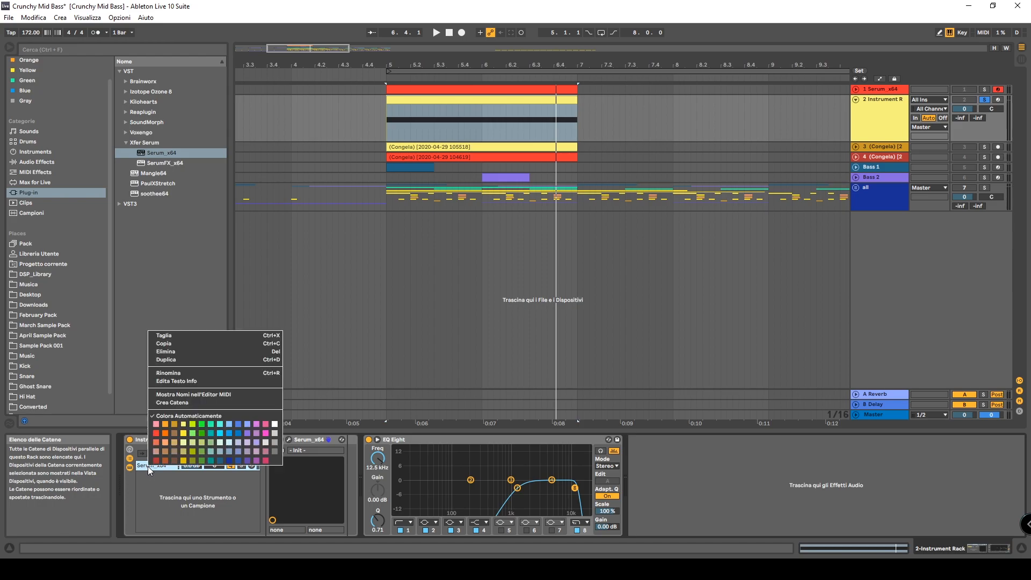
pyautogui.click(175, 360)
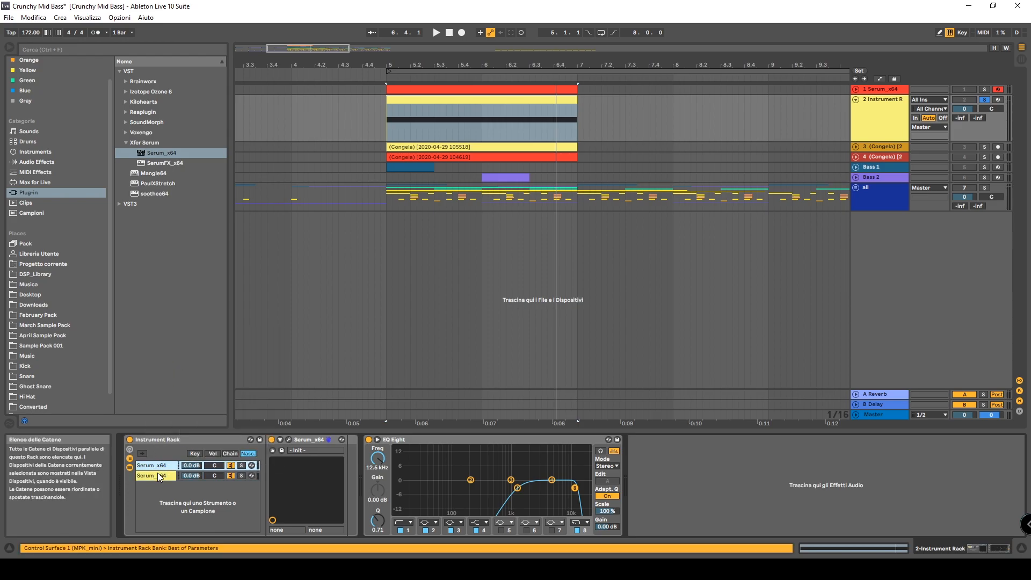
pyautogui.rightClick(157, 474)
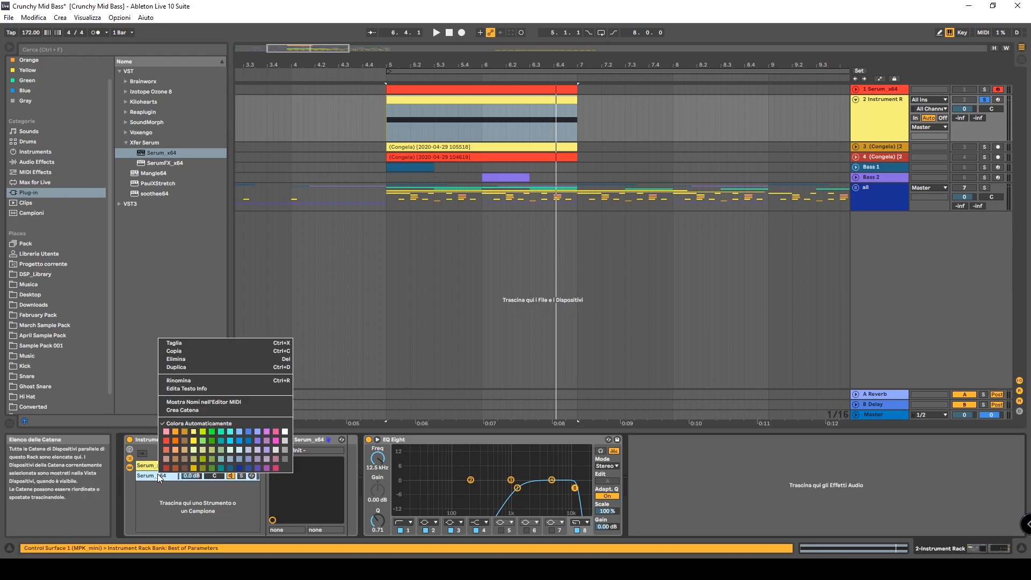
pyautogui.click(188, 368)
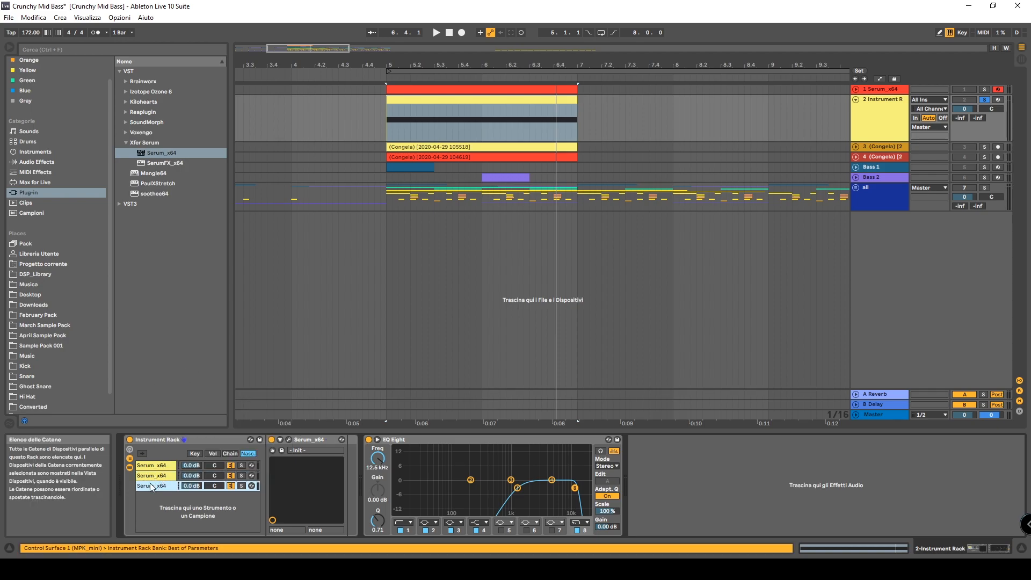
# - Delete the Instrument Rack from track 2 and leave tracks 1 and 2 folded in the arrangement
pyautogui.click(147, 437)
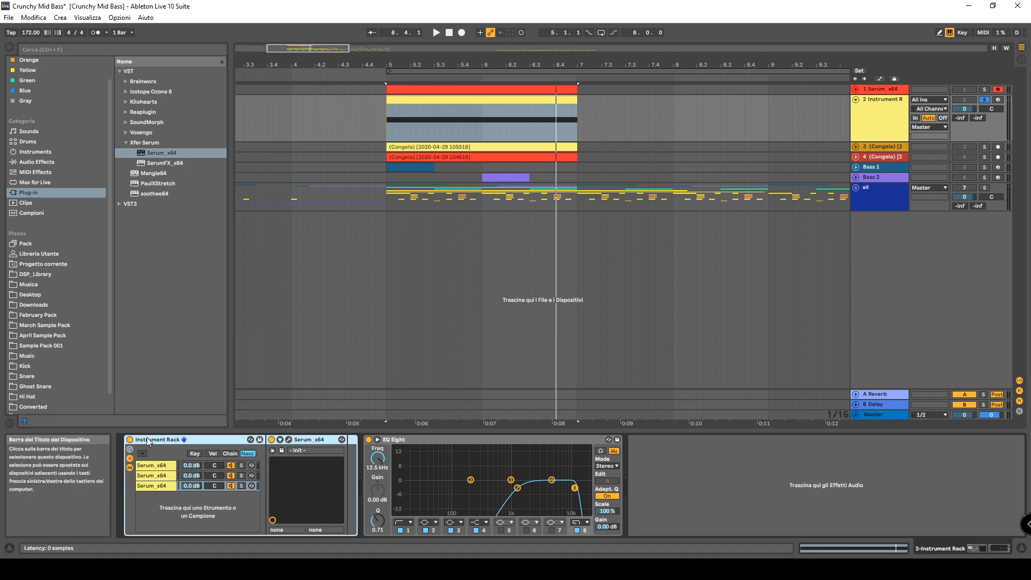
pyautogui.press('Delete')
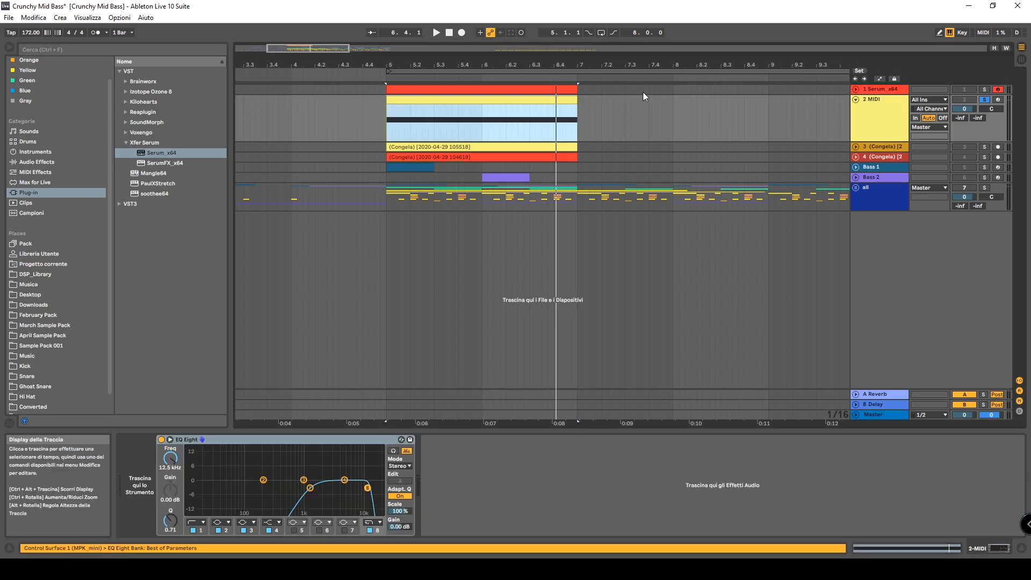
pyautogui.click(856, 99)
pyautogui.click(873, 89)
pyautogui.click(856, 89)
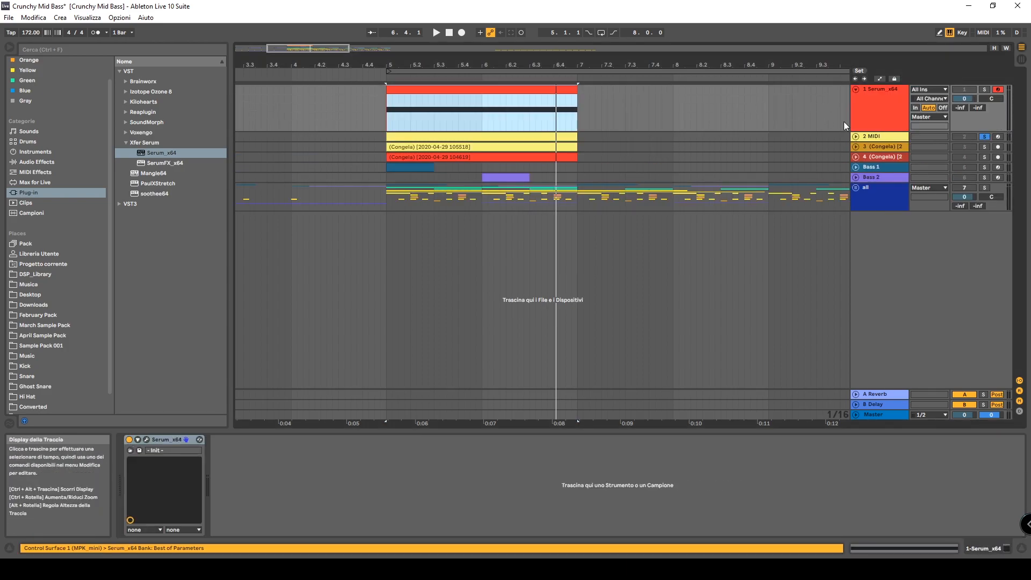
pyautogui.click(858, 92)
pyautogui.click(860, 101)
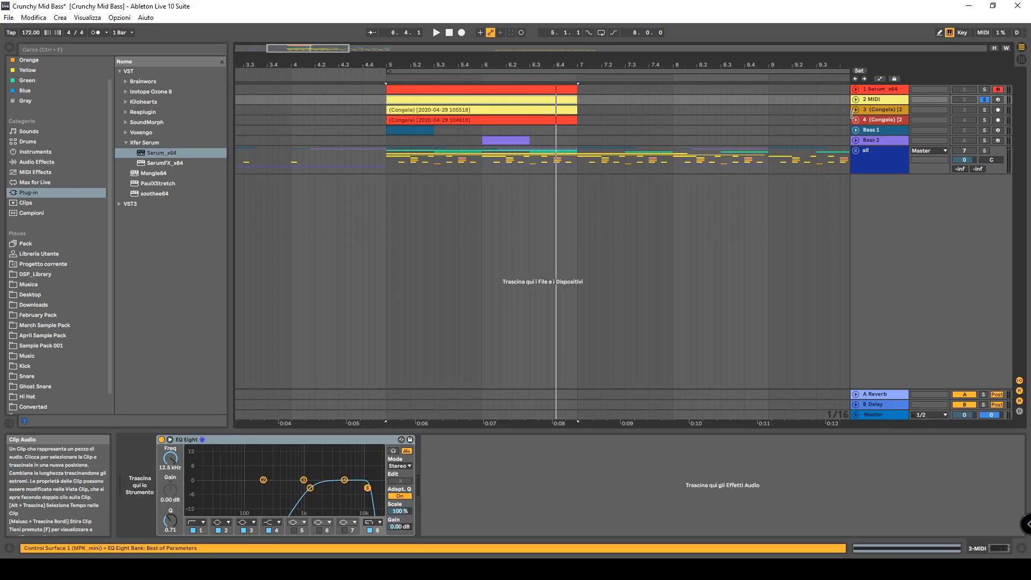
# - Unfold the frozen audio tracks 3 and 4, then solo track 3 and audition its clip from bar 5
pyautogui.click(856, 109)
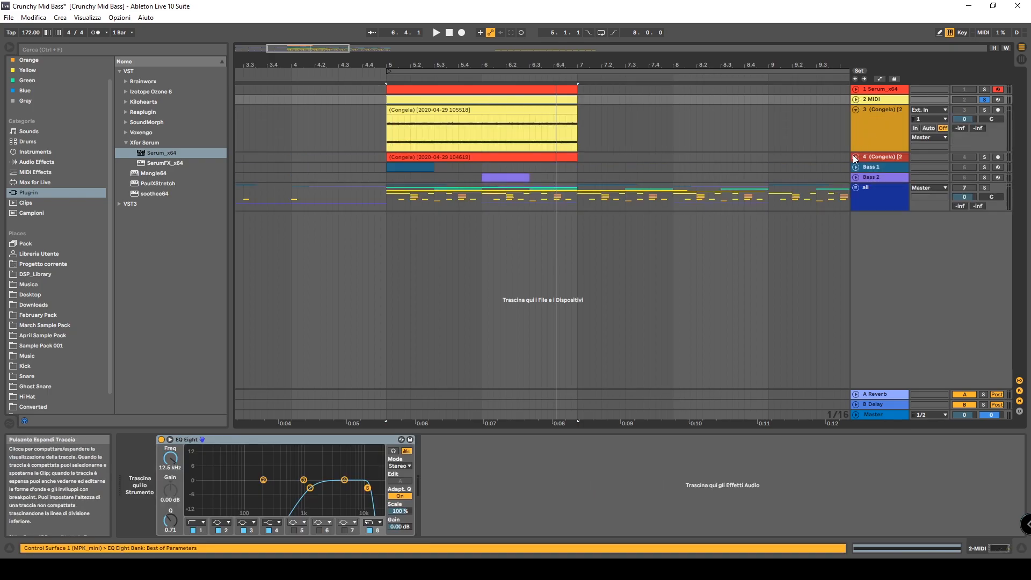
pyautogui.click(856, 157)
pyautogui.click(864, 124)
pyautogui.click(984, 110)
pyautogui.click(428, 111)
# - Solo the frozen audio track 4, audition its clip from bar 5 and fold the track again
pyautogui.click(895, 157)
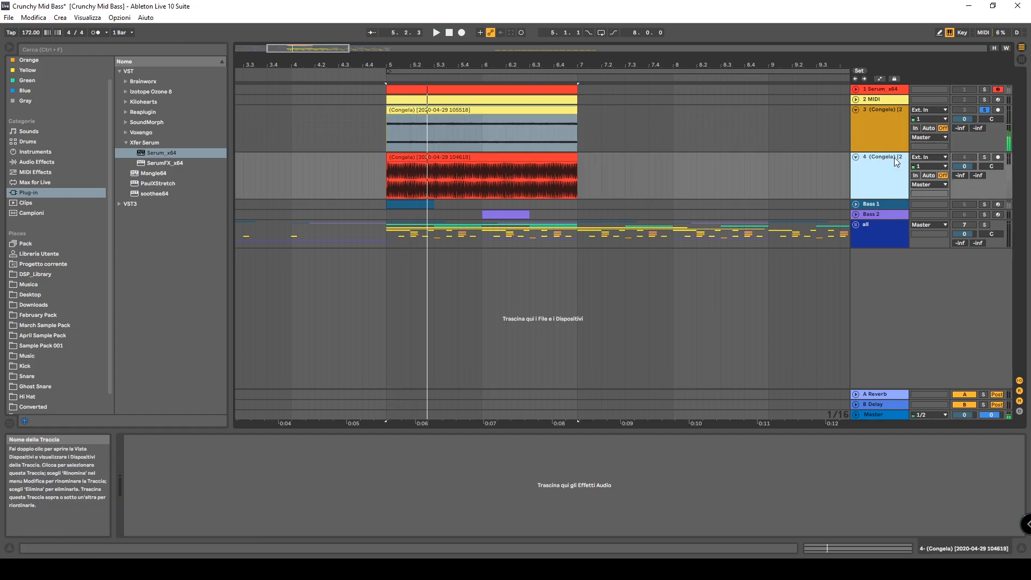
pyautogui.click(984, 157)
pyautogui.click(450, 159)
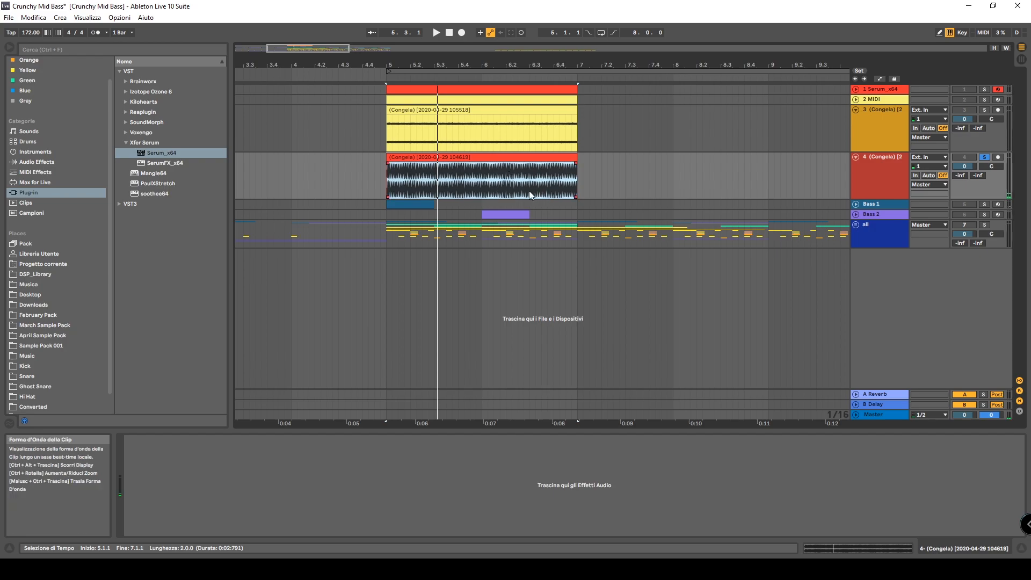
pyautogui.click(454, 89)
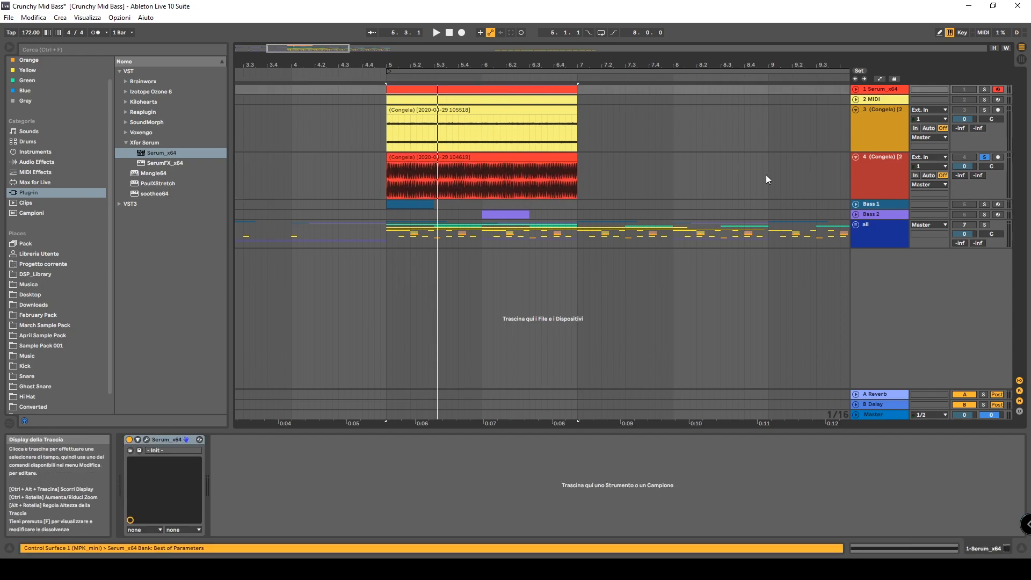
pyautogui.click(855, 158)
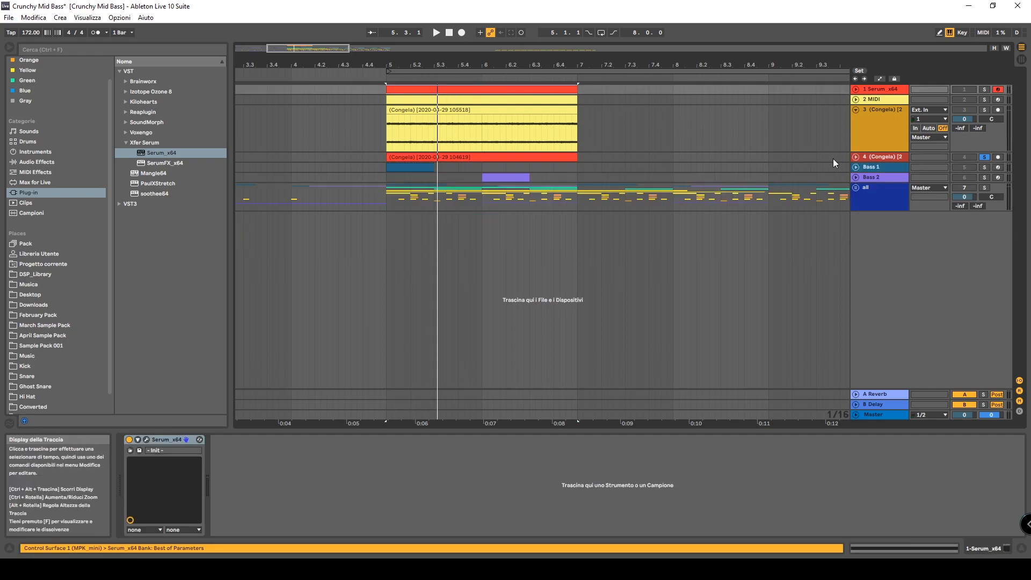
# - Solo and unfold the Bass 1 track and audition its MIDI clip at bar 5
pyautogui.click(866, 169)
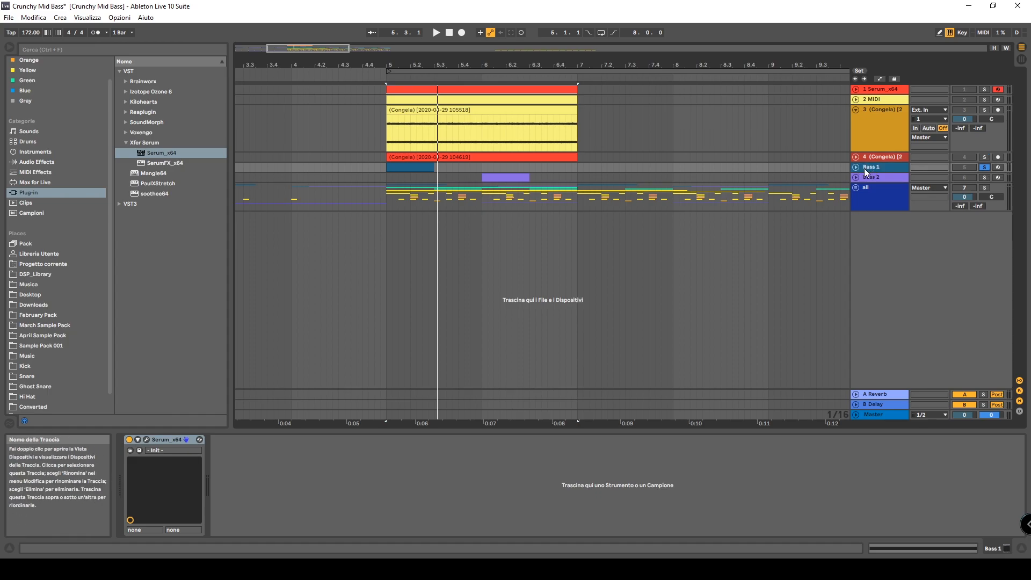
pyautogui.click(856, 167)
pyautogui.click(432, 171)
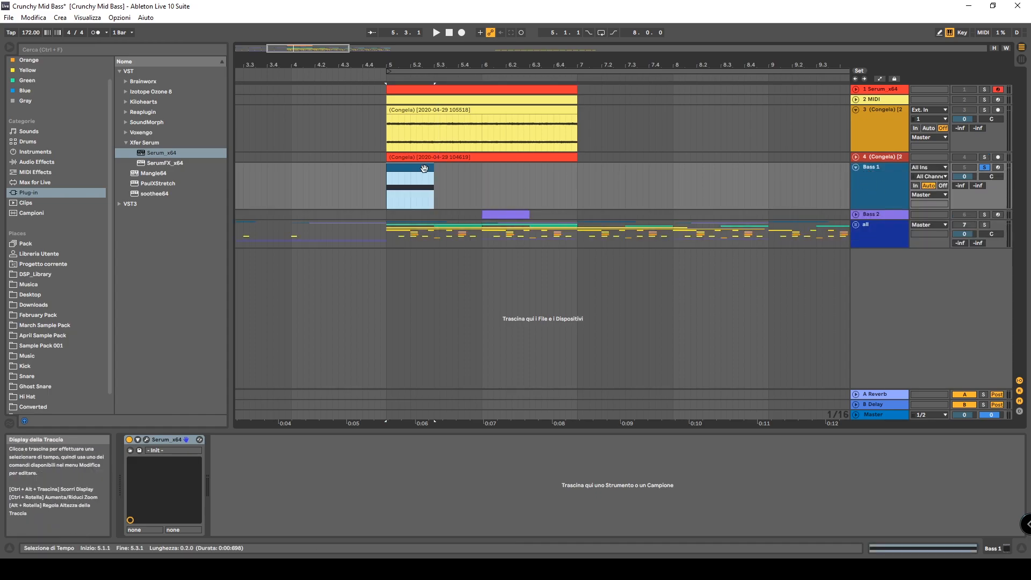
pyautogui.press('space')
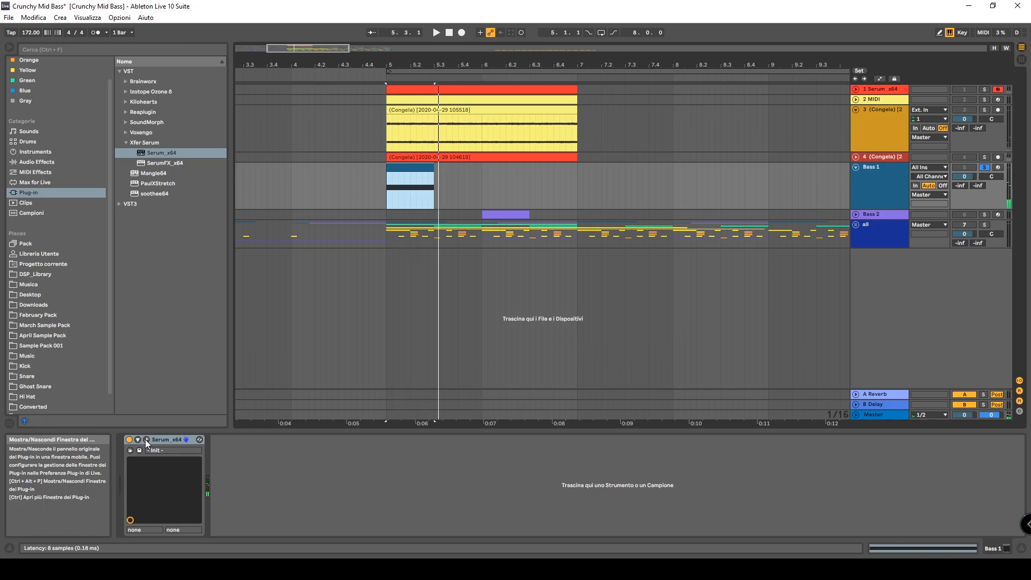
# - Open the Serum of the Bass 1 track, examine the Oscillator A wavetable in the table editor and close the plug-in window
pyautogui.click(146, 440)
pyautogui.moveTo(598, 134); pyautogui.dragTo(482, 126)
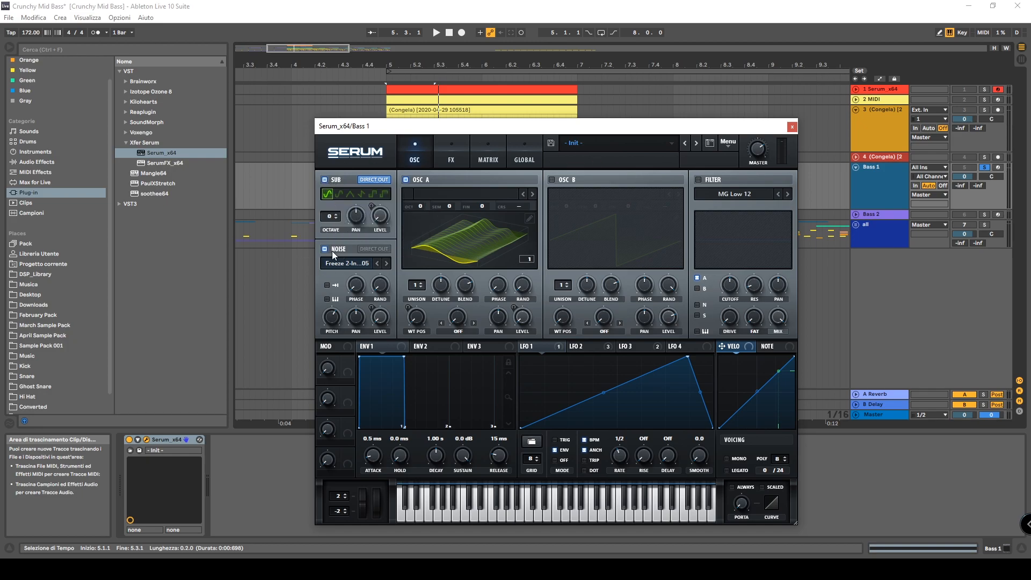
pyautogui.moveTo(437, 125)
pyautogui.mouseDown()
pyautogui.moveTo(521, 187)
pyautogui.moveTo(401, 93)
pyautogui.moveTo(445, 143)
pyautogui.moveTo(425, 134)
pyautogui.mouseUp()
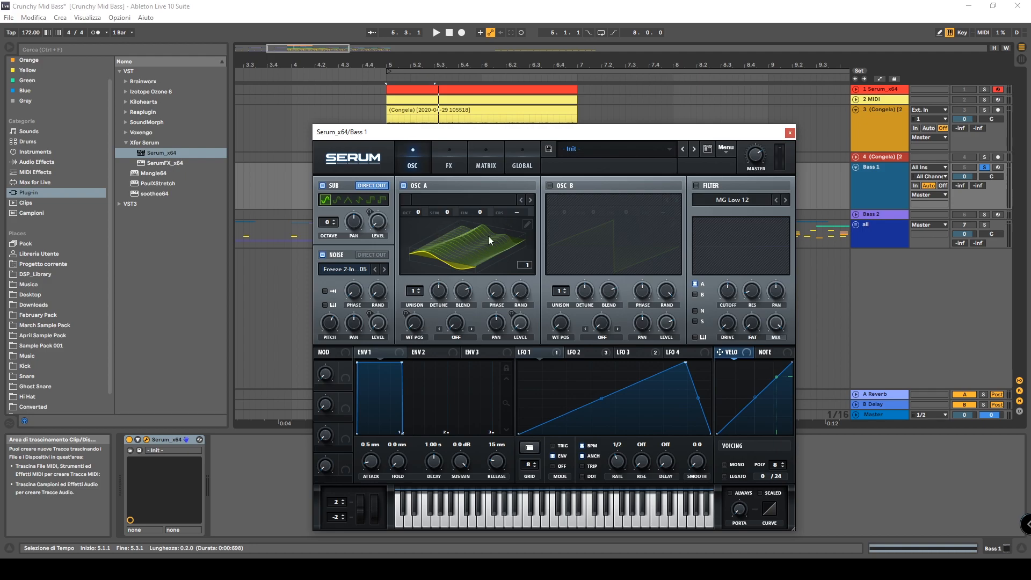
pyautogui.moveTo(463, 138); pyautogui.dragTo(477, 178)
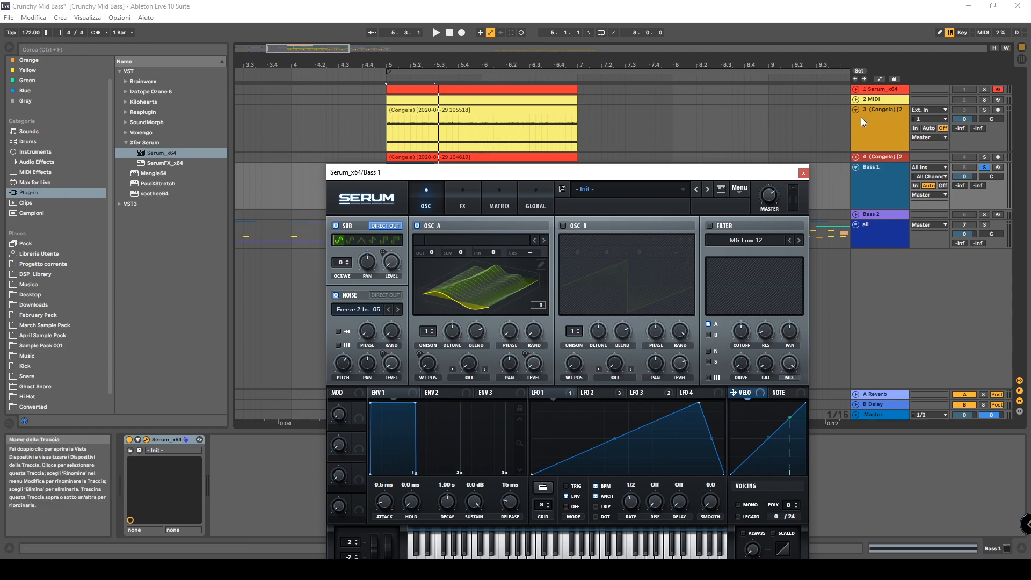
pyautogui.click(541, 265)
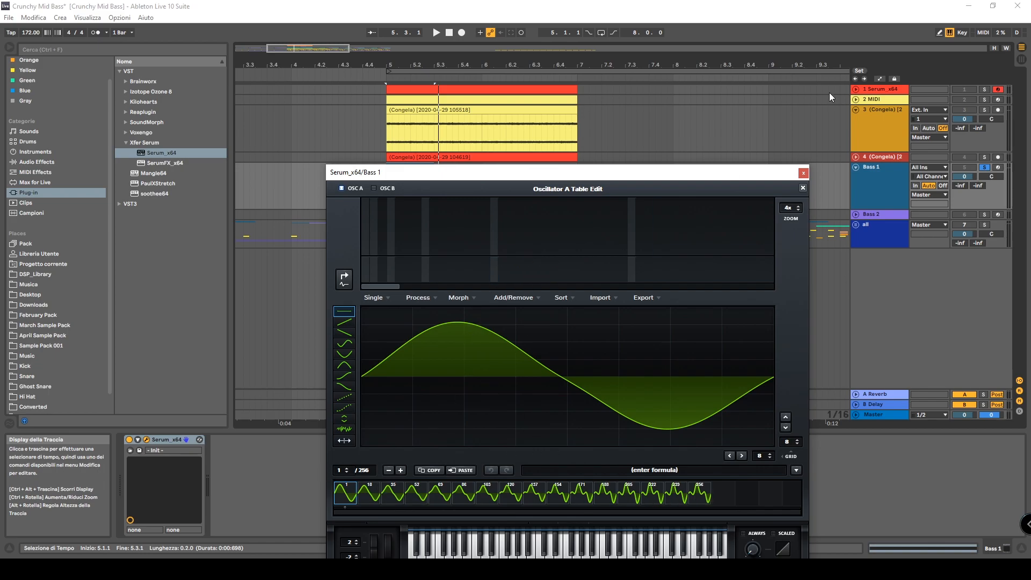
pyautogui.click(803, 173)
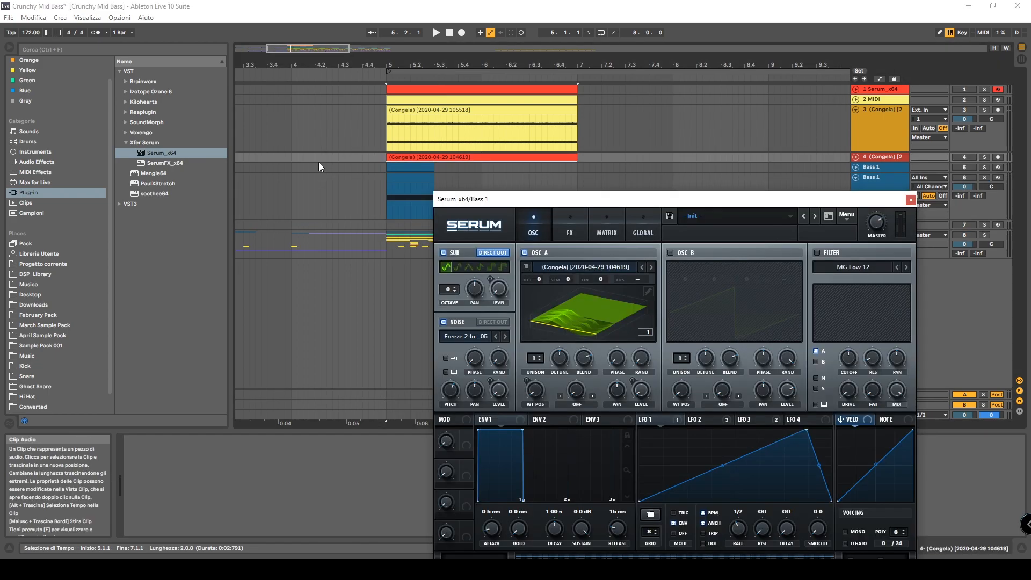
# - Load track 4's frozen audio clip into Oscillator A of the Bass 1 Serum and delete the first frame in the table editor
pyautogui.moveTo(422, 157); pyautogui.dragTo(566, 294)
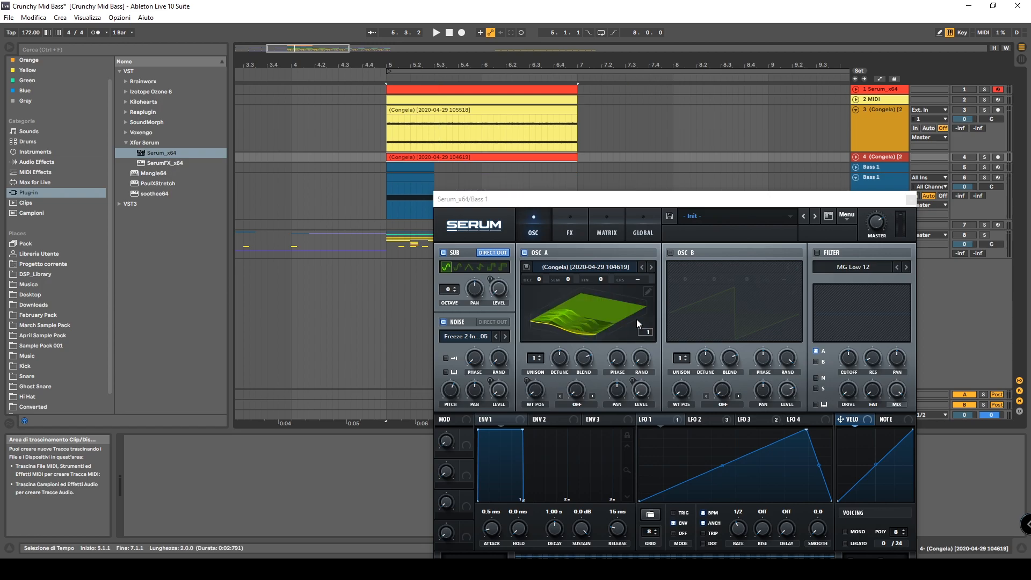
pyautogui.click(648, 291)
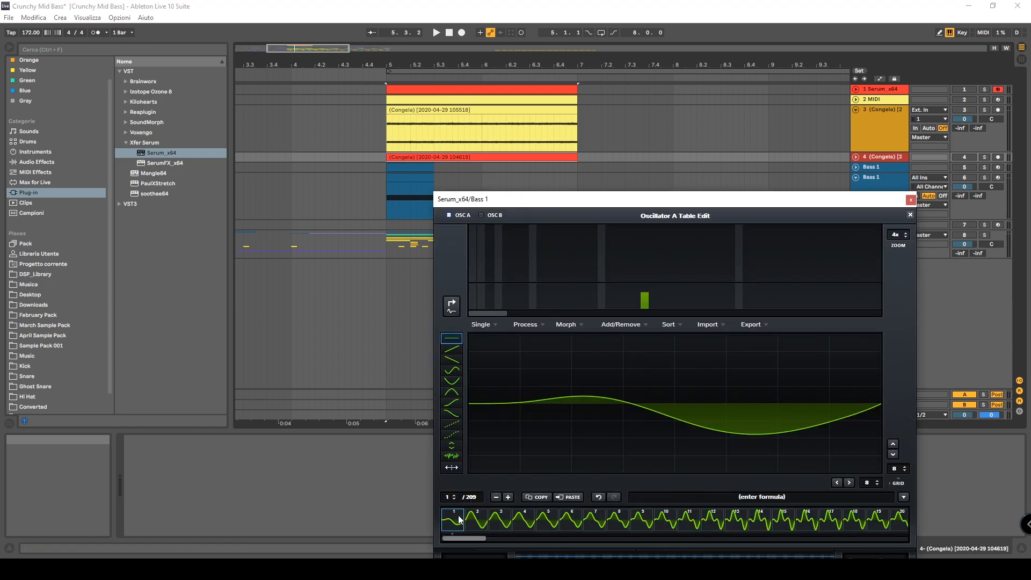
pyautogui.click(496, 498)
# - Remove frame 17 and every frame after it so the Oscillator A wavetable keeps only its first 16 frames
pyautogui.moveTo(467, 538)
pyautogui.mouseDown()
pyautogui.moveTo(586, 534)
pyautogui.moveTo(459, 539)
pyautogui.mouseUp()
pyautogui.click(807, 521)
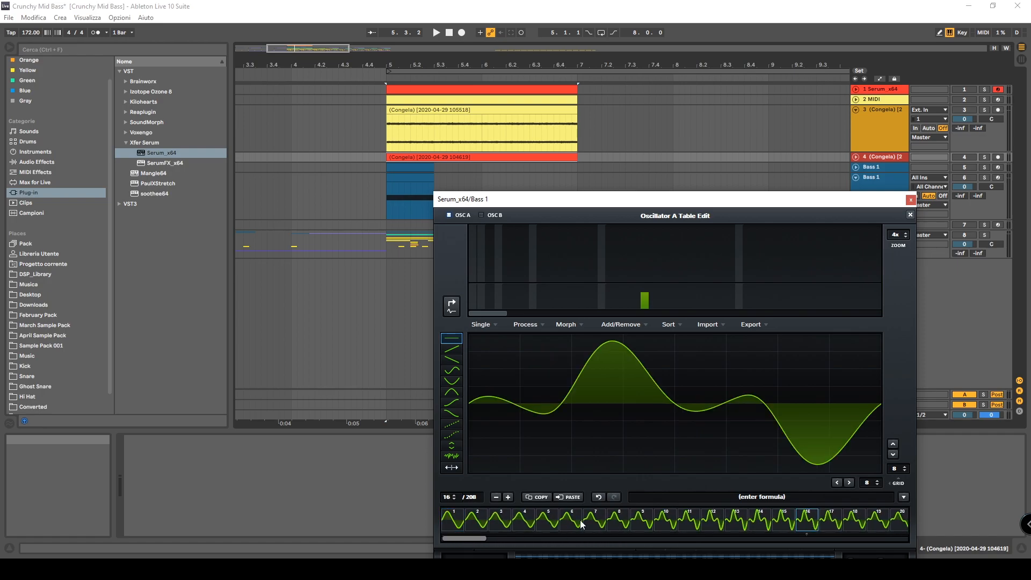
pyautogui.click(830, 522)
pyautogui.moveTo(487, 540); pyautogui.dragTo(919, 524)
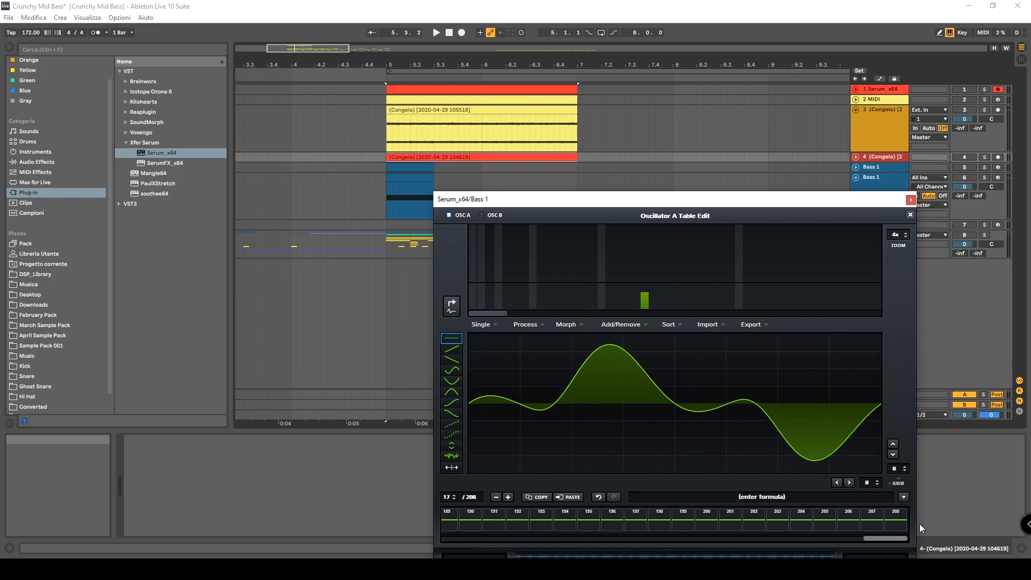
pyautogui.click(620, 325)
pyautogui.click(647, 375)
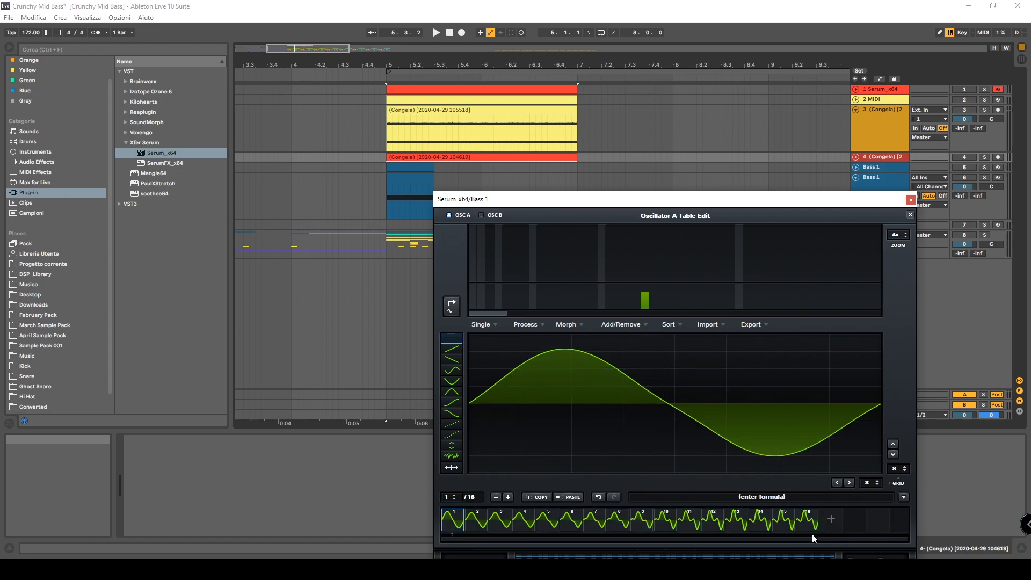
# - Select wavetable frames 1 to 16, apply Morph - Crossfade to them and close the table editor
pyautogui.keyDown('shift'); pyautogui.click(807, 520); pyautogui.keyUp('shift')
pyautogui.click(615, 324)
pyautogui.click(578, 323)
pyautogui.click(578, 322)
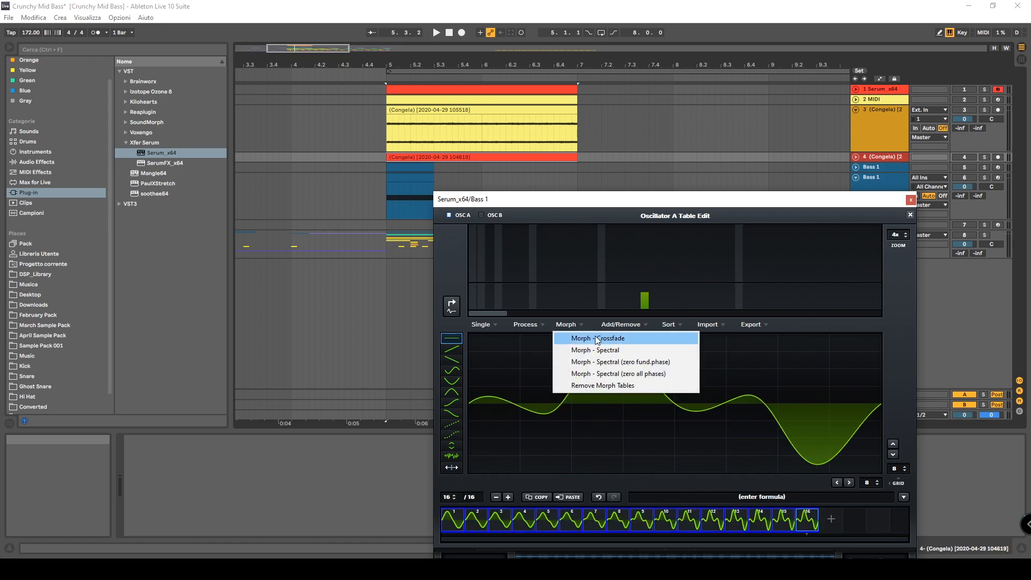
pyautogui.click(599, 339)
pyautogui.click(910, 214)
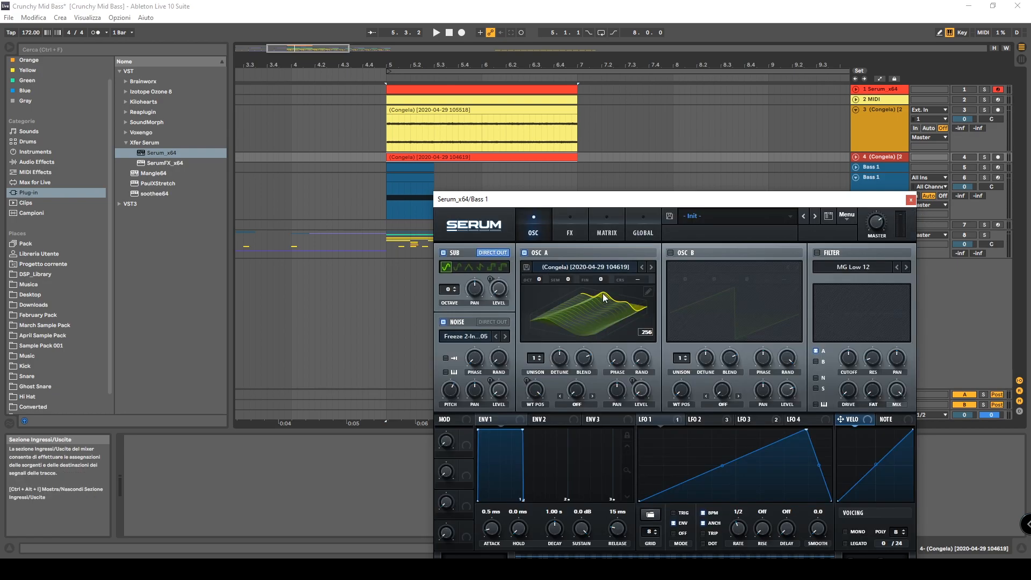
# - Set Oscillator A's wavetable position to 1, close the Serum window and delete the duplicate Bass 1 track
pyautogui.click(601, 296)
pyautogui.click(572, 315)
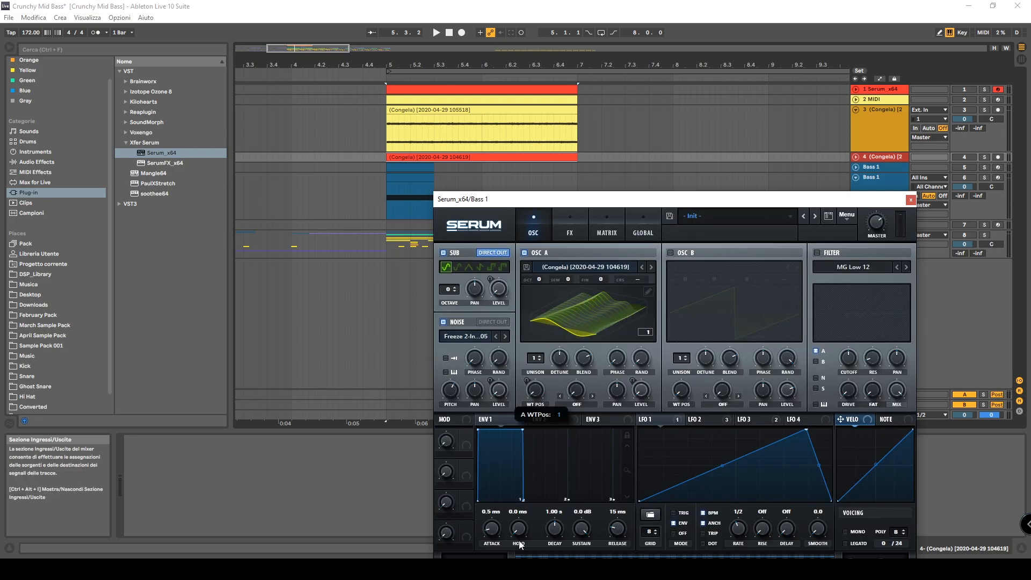
pyautogui.click(911, 200)
pyautogui.click(887, 179)
pyautogui.press('Delete')
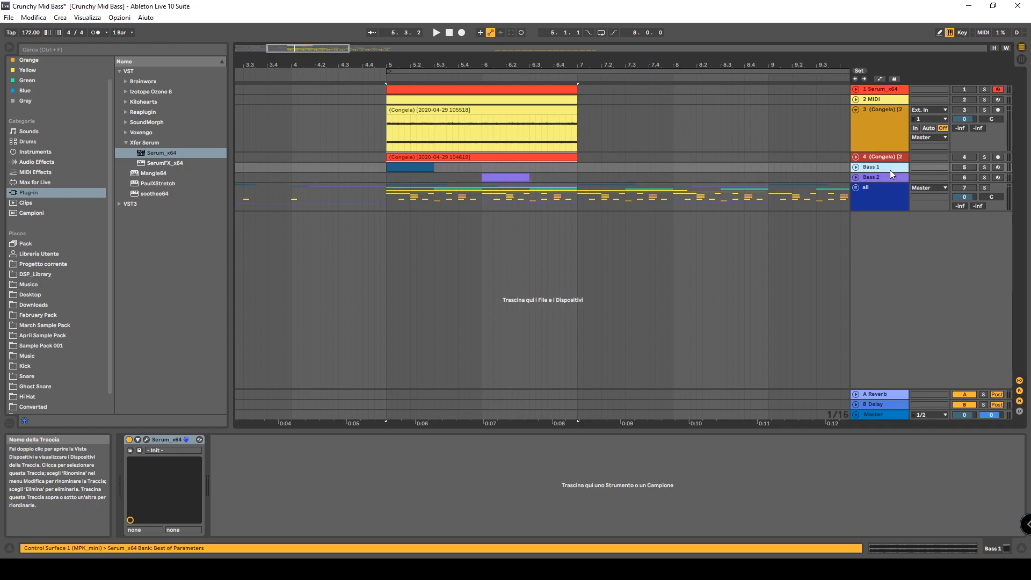
# - Open the Serum of the remaining Bass 1 track and turn off its EQ, Distortion, Chorus and Hyper/Dimension effects, leaving Filter on
pyautogui.click(147, 439)
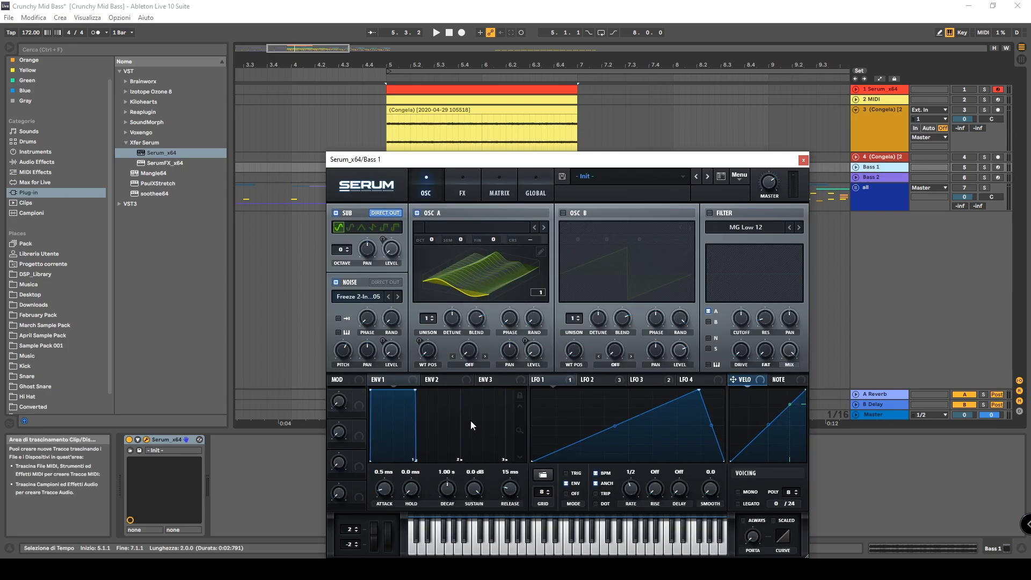
pyautogui.click(462, 186)
pyautogui.click(339, 263)
pyautogui.click(340, 247)
pyautogui.click(339, 231)
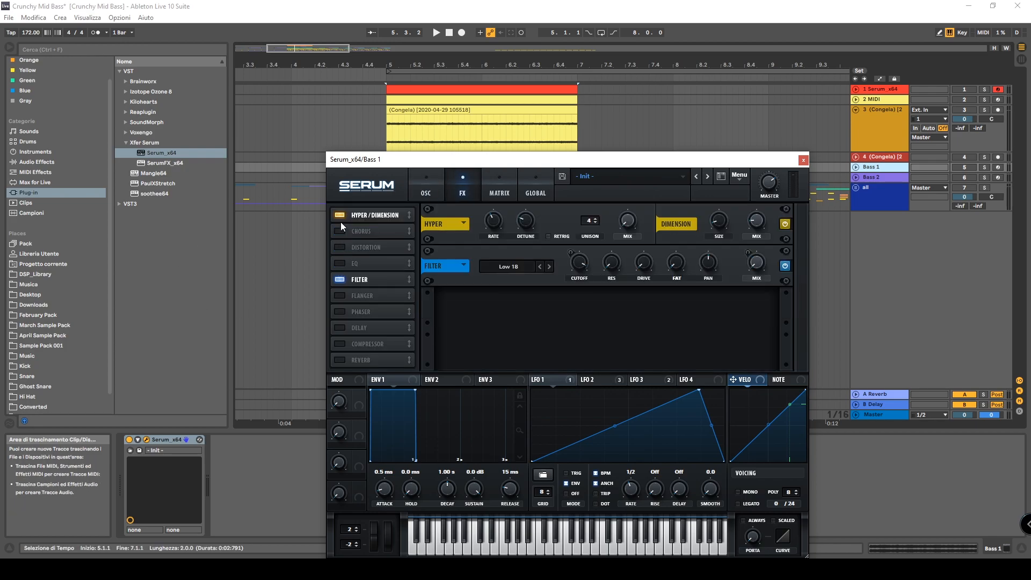
pyautogui.click(340, 215)
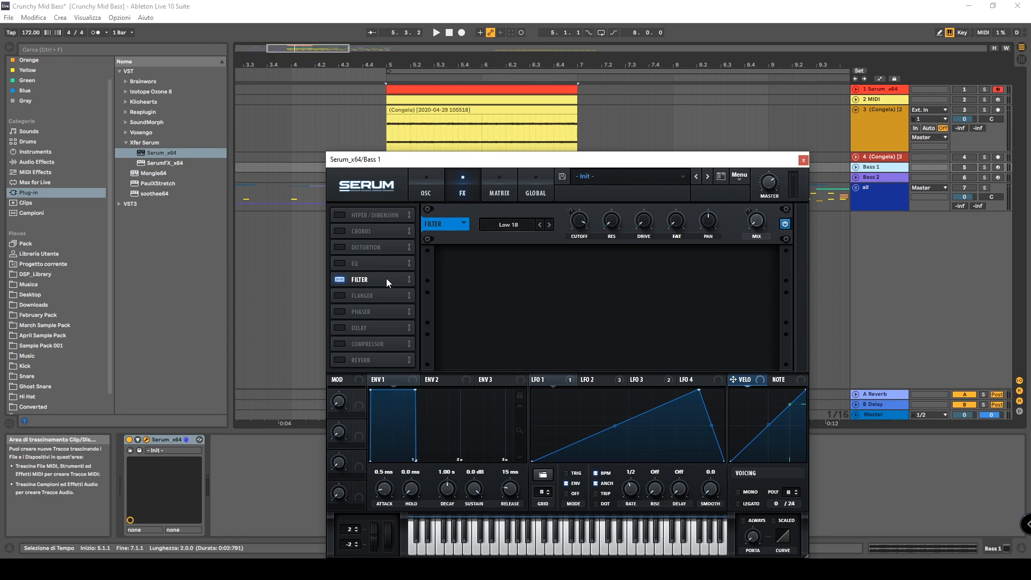
# - Examine the LFO 2 and LFO 3 shapes and the modulator assigned to the effects filter's mix
pyautogui.click(590, 380)
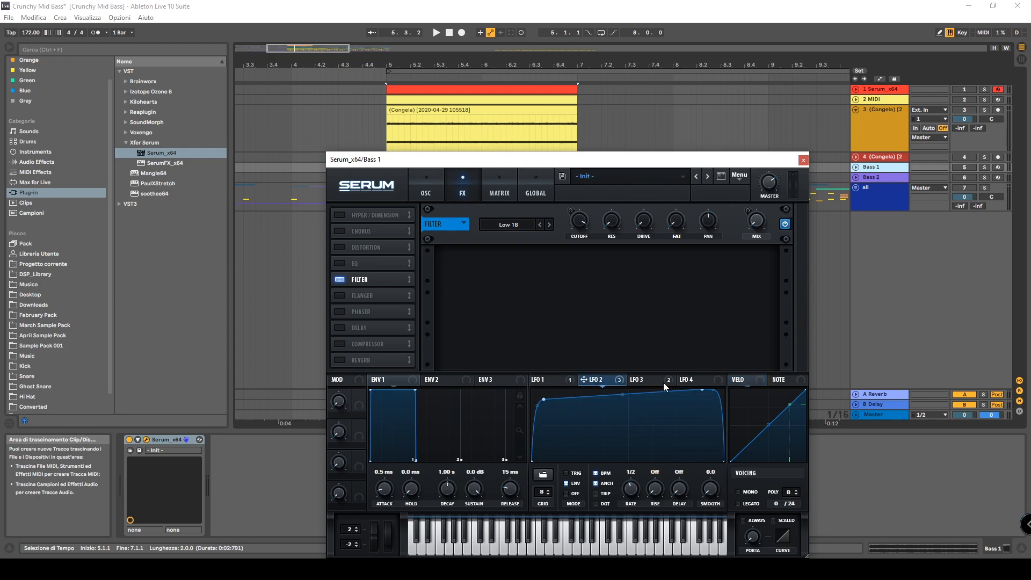
pyautogui.click(663, 382)
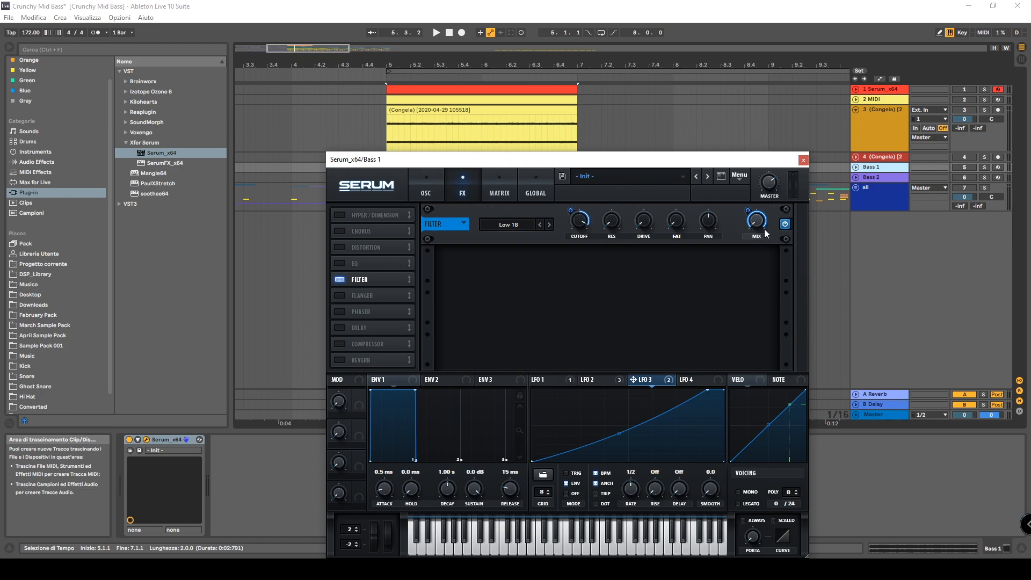
pyautogui.moveTo(763, 229)
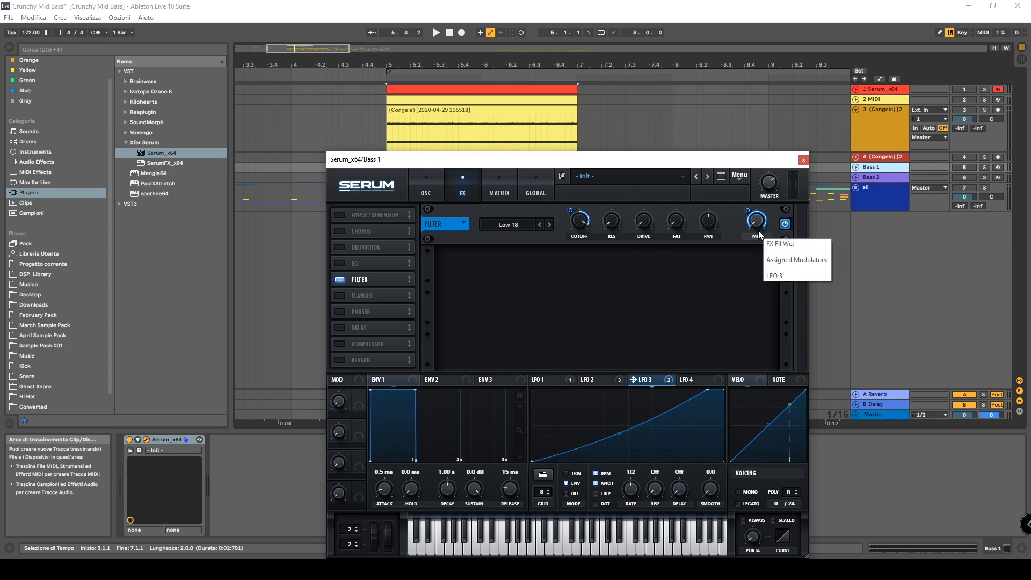
# - Inspect how LFO 1 modulates Oscillator A's wavetable position and how LFO 2 modulates the oscillator, sub and noise levels
pyautogui.click(430, 188)
pyautogui.click(532, 379)
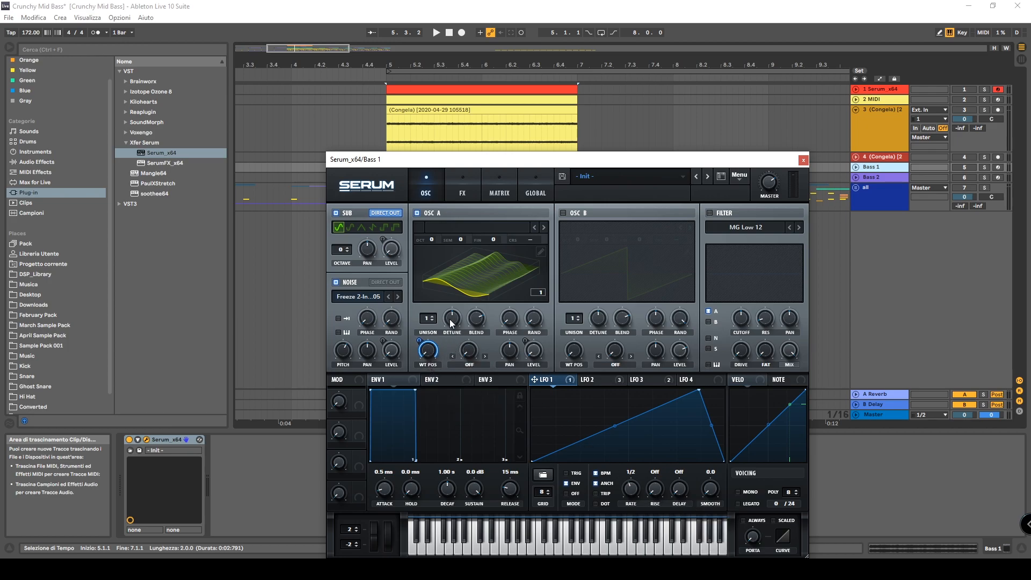
pyautogui.click(462, 288)
pyautogui.click(515, 251)
pyautogui.moveTo(434, 356); pyautogui.dragTo(421, 399)
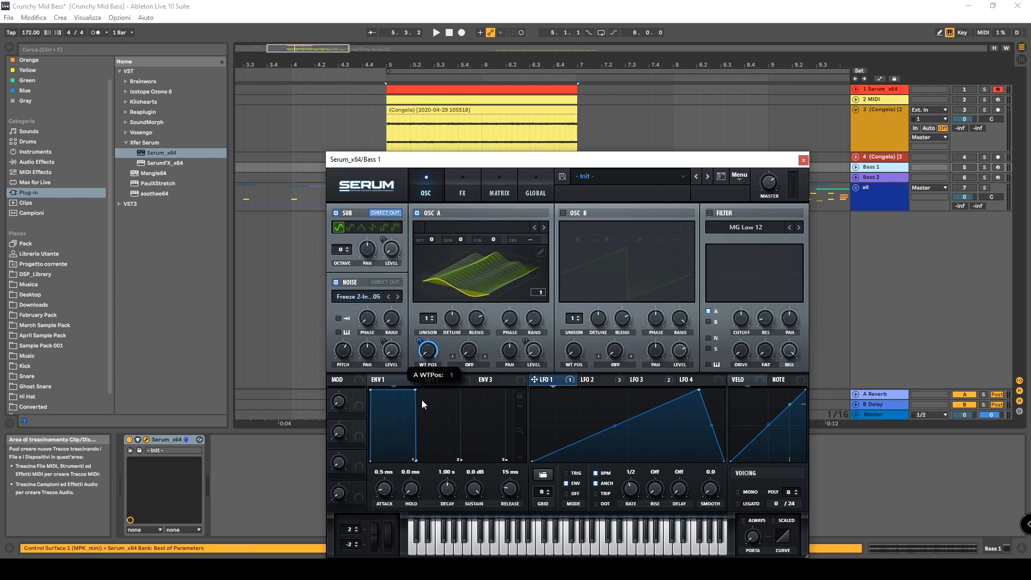
pyautogui.click(597, 379)
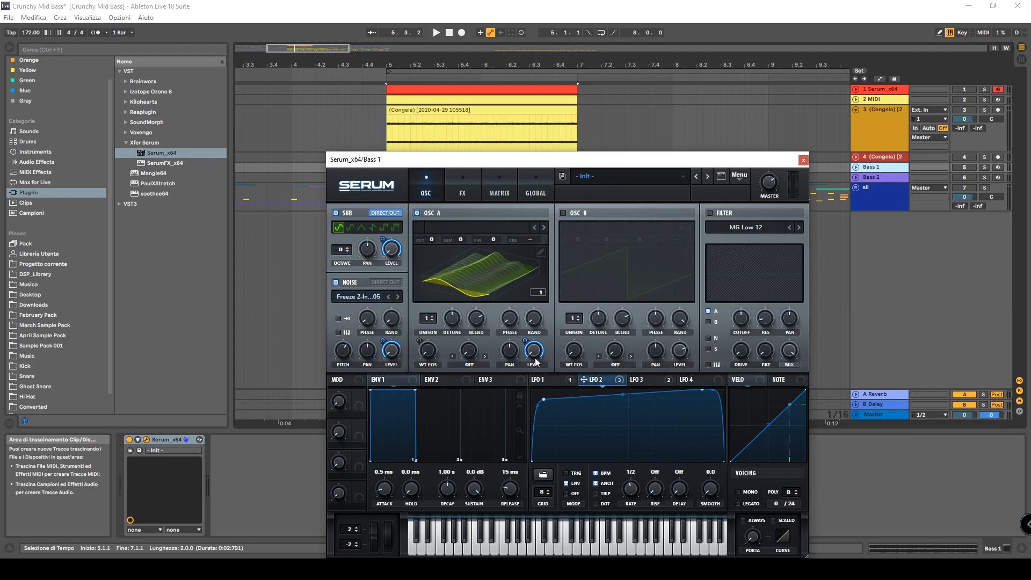
pyautogui.moveTo(538, 356)
pyautogui.moveTo(395, 357)
# - Arm and activate the Bass 1 track, and switch on Serum's Hyper/Dimension effect
pyautogui.click(997, 166)
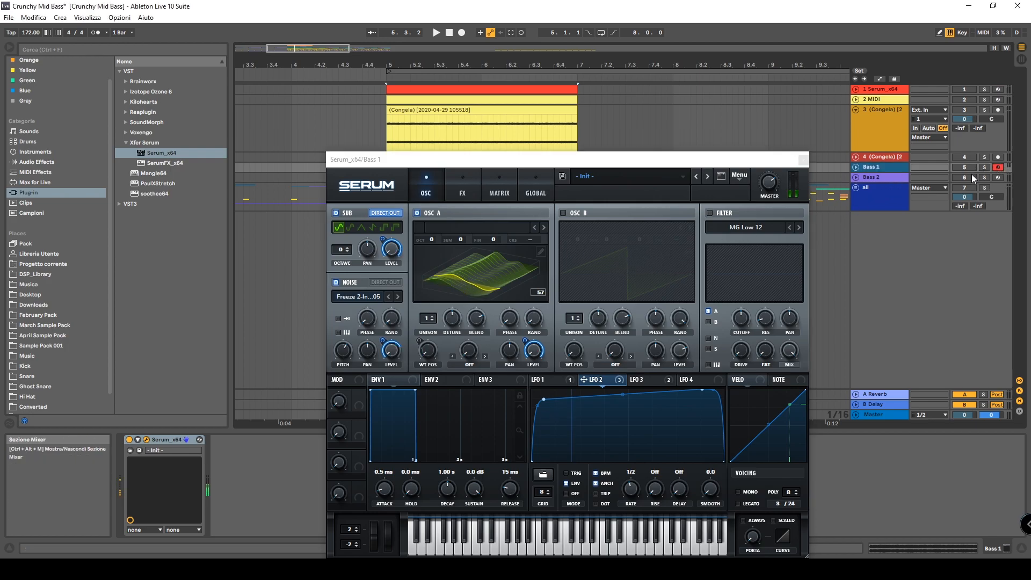
pyautogui.click(955, 167)
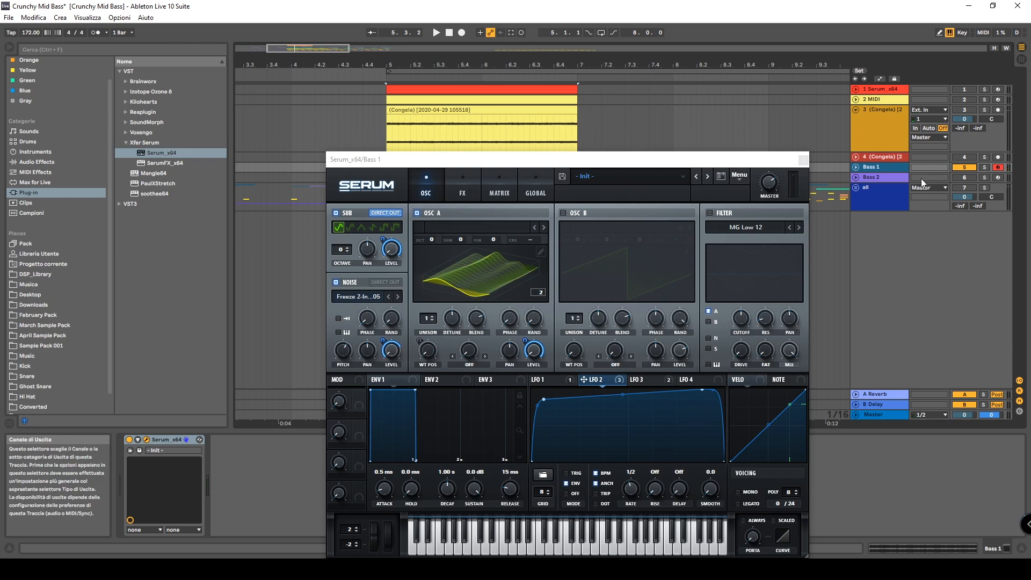
pyautogui.click(462, 188)
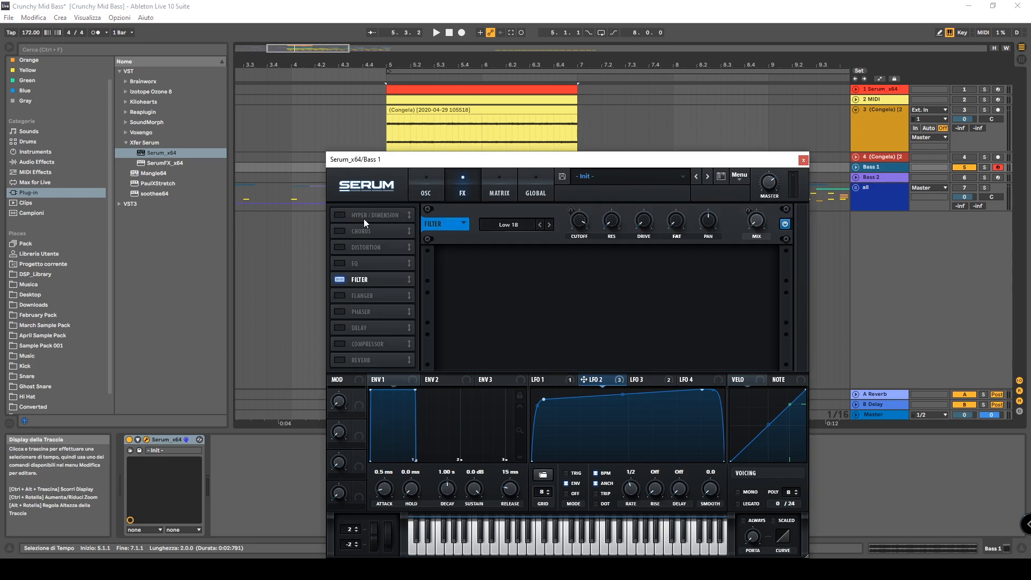
pyautogui.click(343, 215)
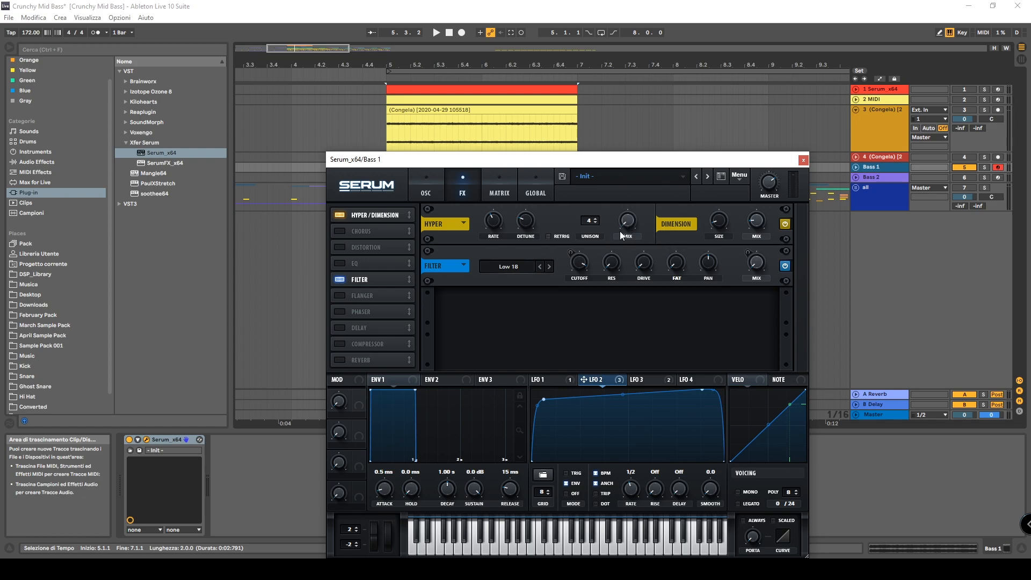
pyautogui.moveTo(756, 223)
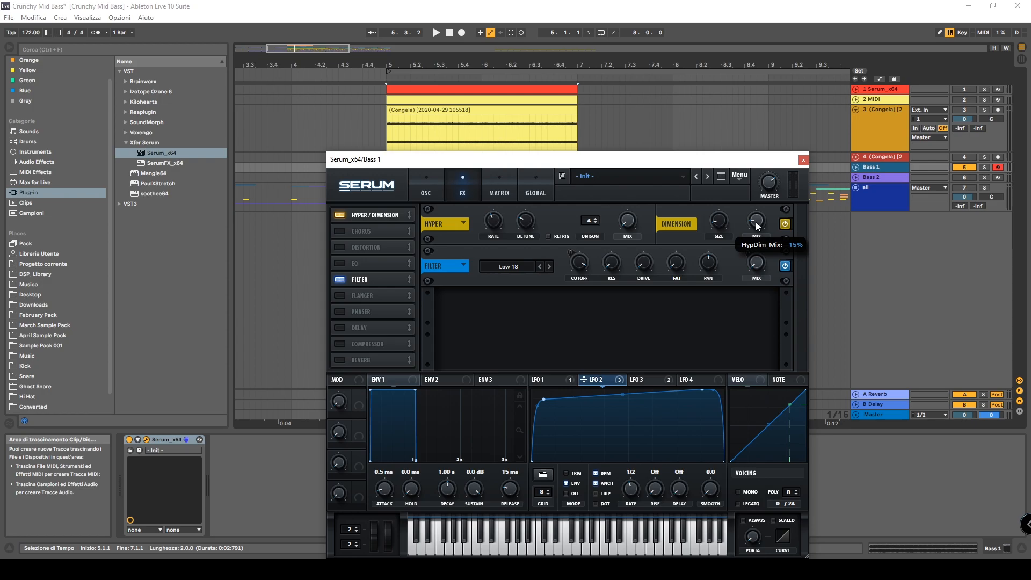
pyautogui.moveTo(721, 226)
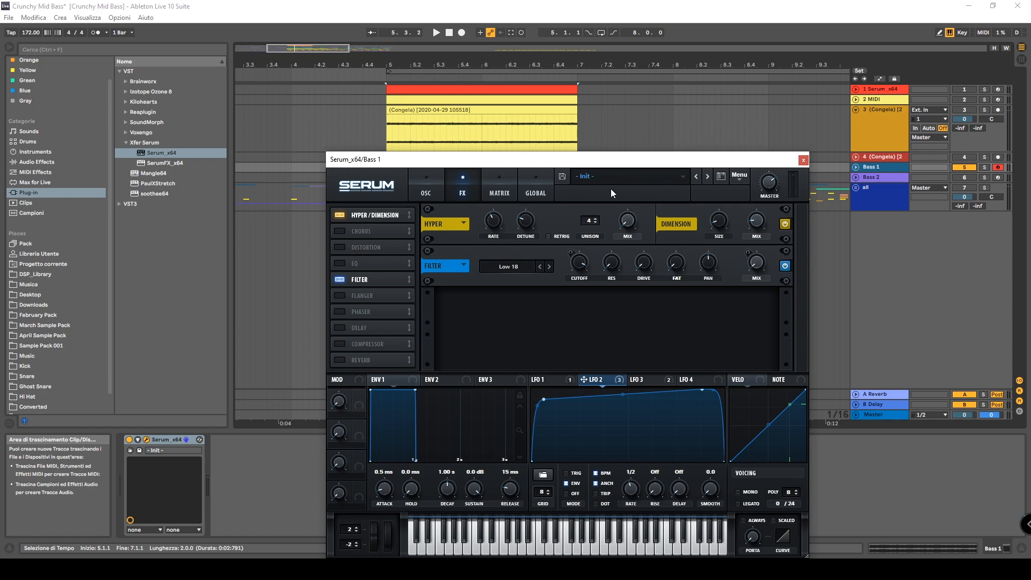
# - Turn on Serum's Chorus and Diode 1 Distortion effects and check the distortion's drive and mix
pyautogui.click(339, 235)
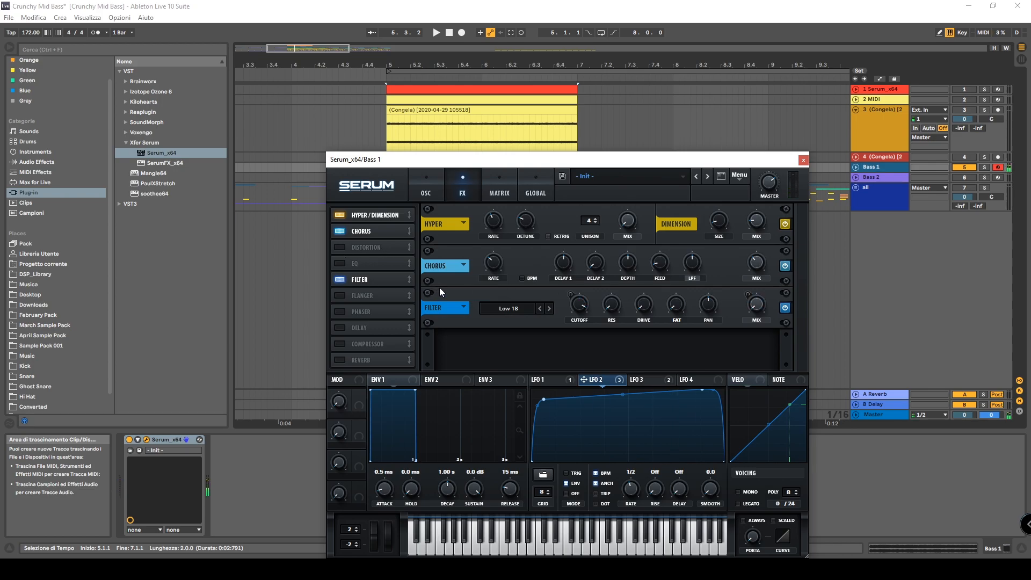
pyautogui.click(350, 247)
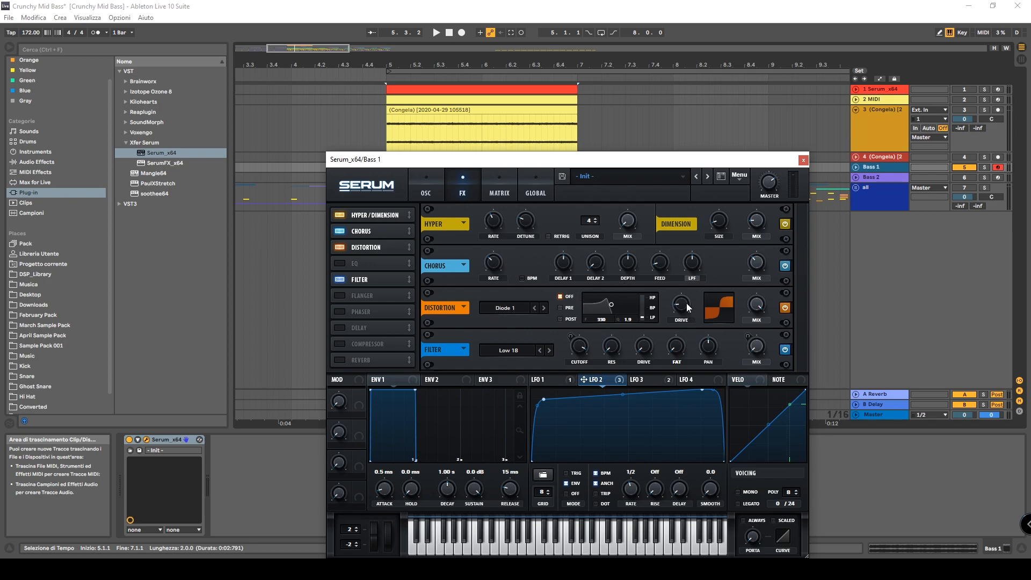
pyautogui.moveTo(688, 307)
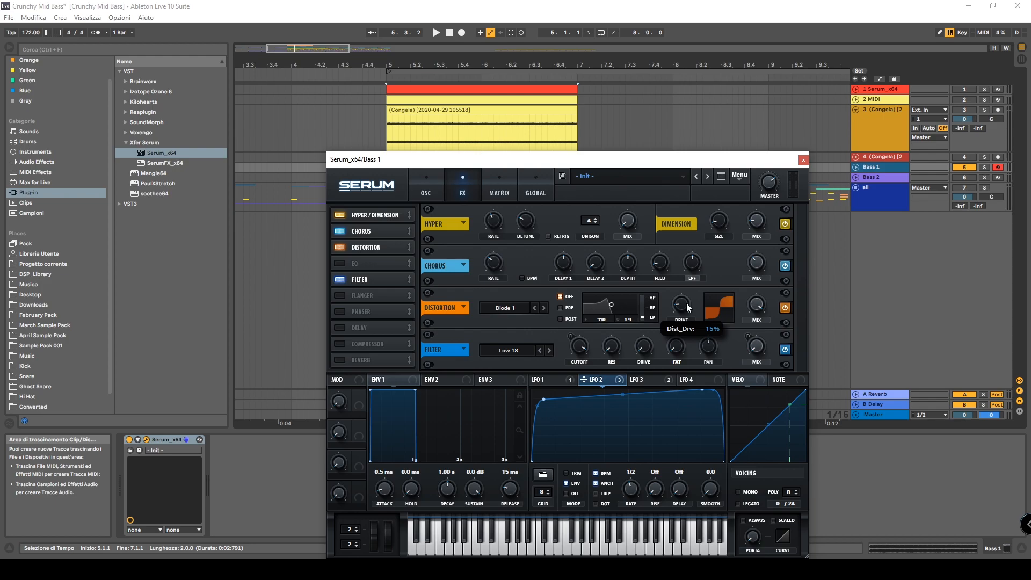
pyautogui.moveTo(767, 307)
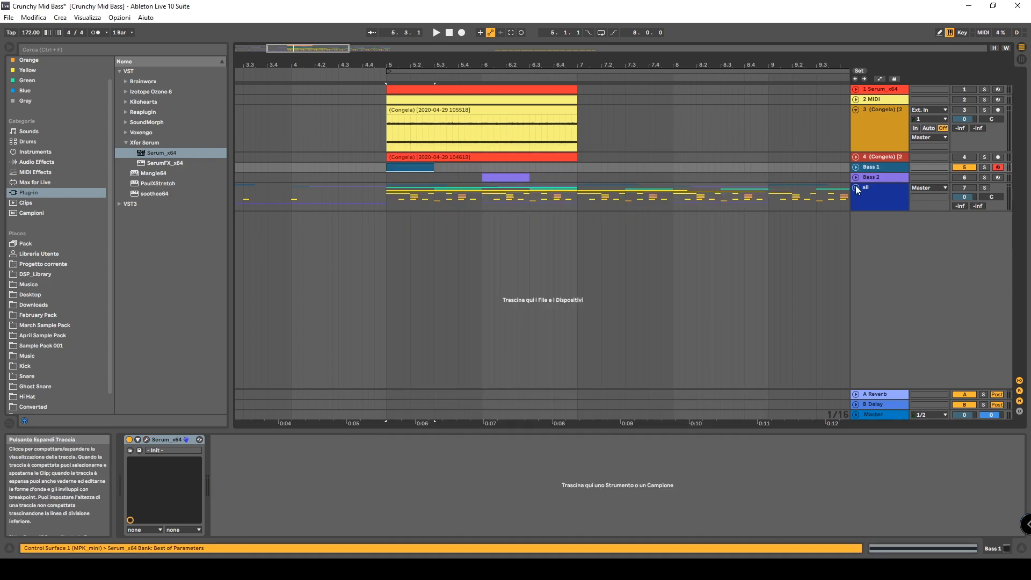
# - Unfold the all, Bass and Mid Crunchy groups and expand frozen audio track 10
pyautogui.click(856, 188)
pyautogui.click(858, 244)
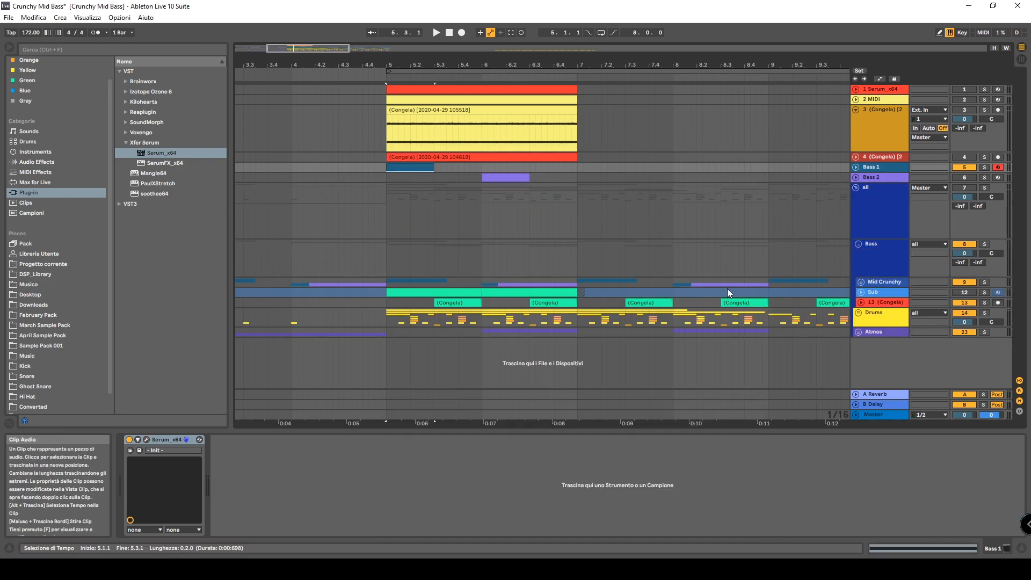
pyautogui.click(861, 282)
pyautogui.click(864, 299)
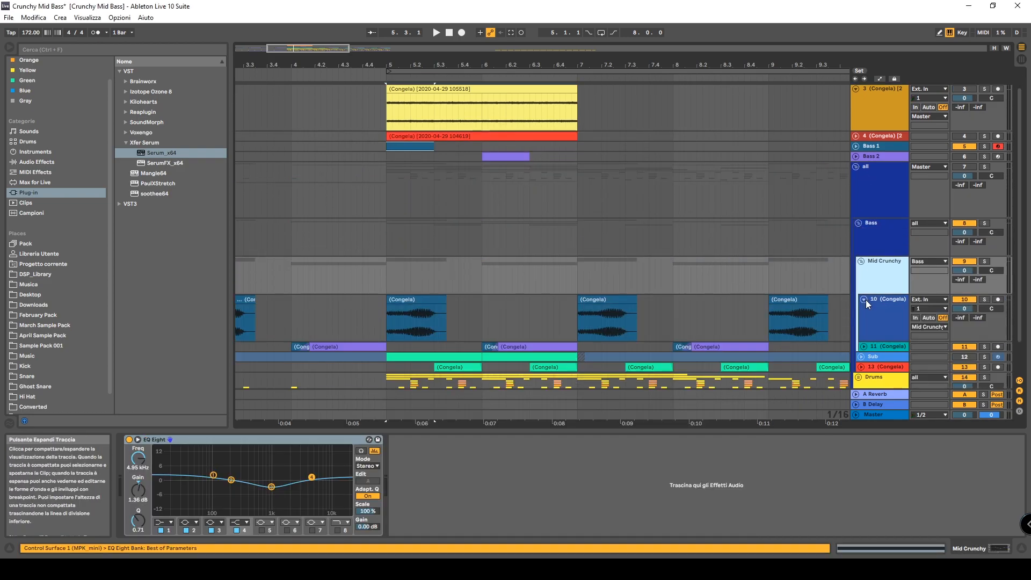
# - Select the frozen clip at bar 5 on track 10, solo the track and audition the clip
pyautogui.click(670, 301)
pyautogui.click(431, 301)
pyautogui.click(984, 299)
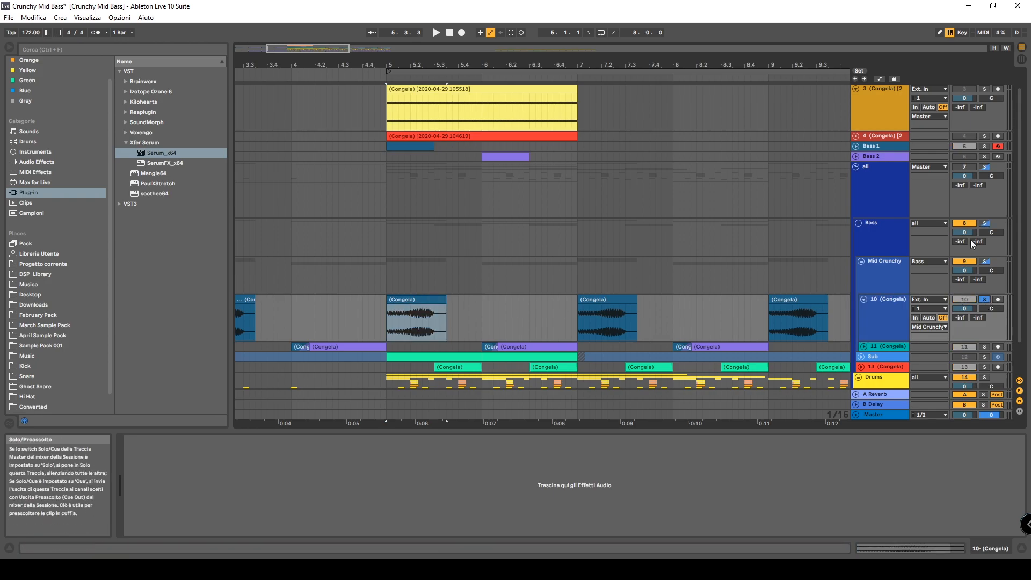
pyautogui.press('space')
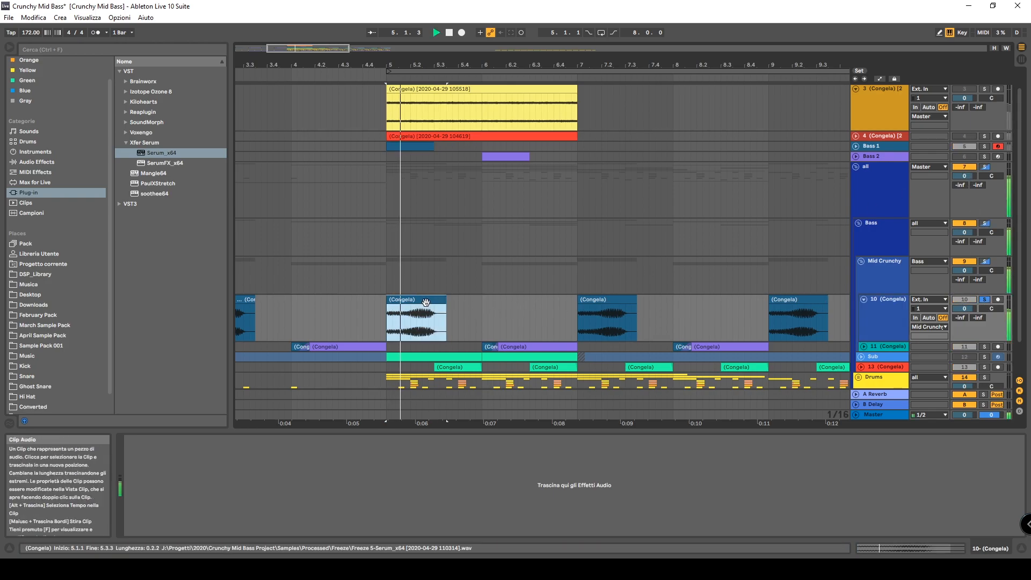
pyautogui.press('space')
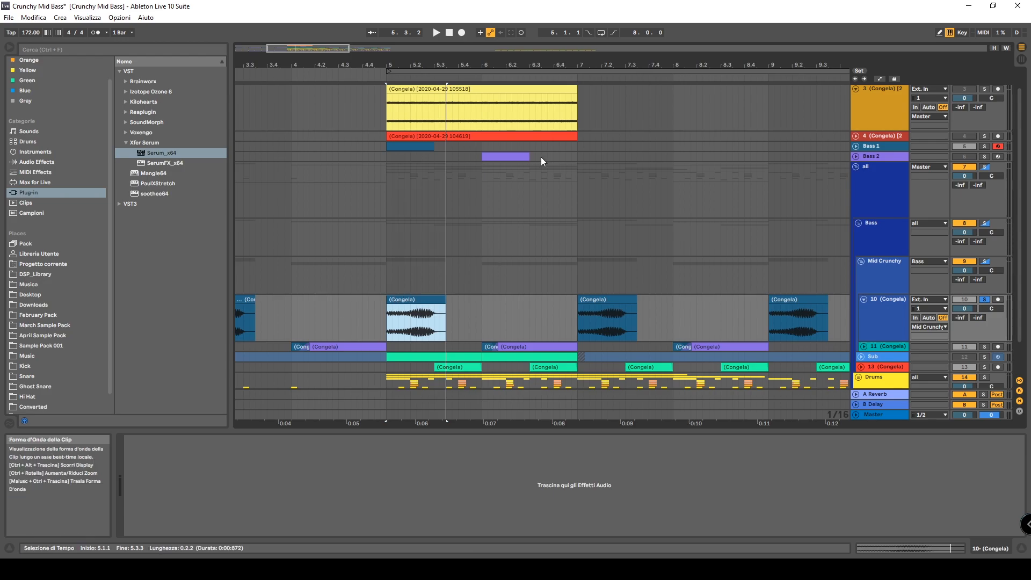
# - Select the Bass 2 clip, unfold and solo its track, and open its Serum plug-in
pyautogui.click(523, 155)
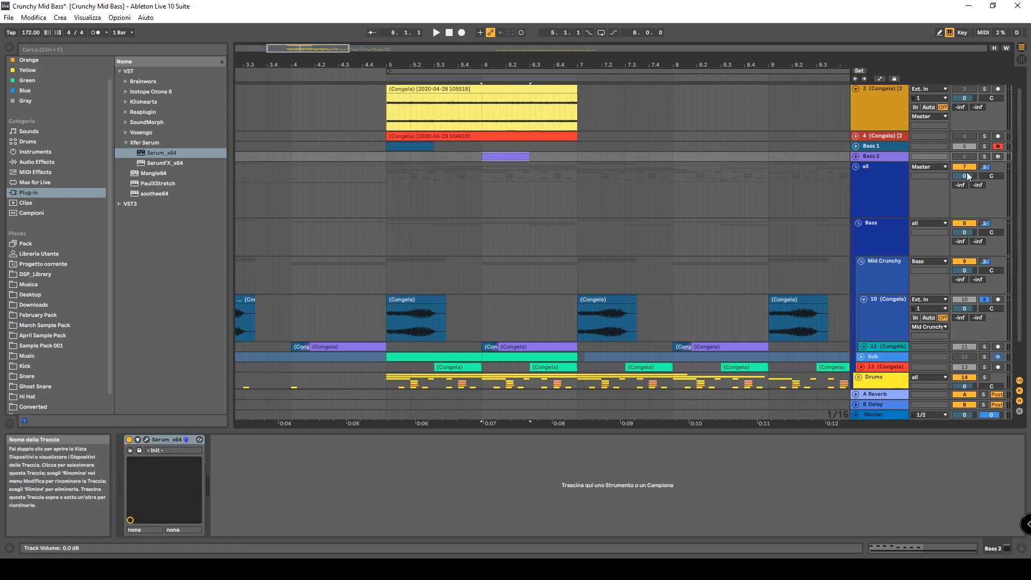
pyautogui.click(858, 156)
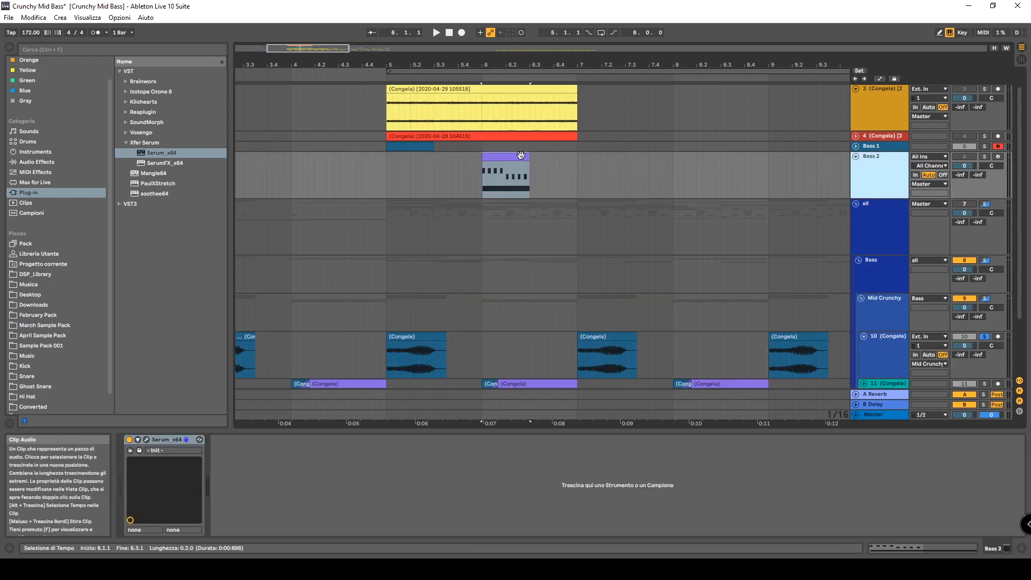
pyautogui.click(985, 156)
pyautogui.click(145, 439)
pyautogui.moveTo(465, 94); pyautogui.dragTo(348, 111)
# - Duplicate the Bass 2 track
pyautogui.click(851, 168)
pyautogui.rightClick(893, 168)
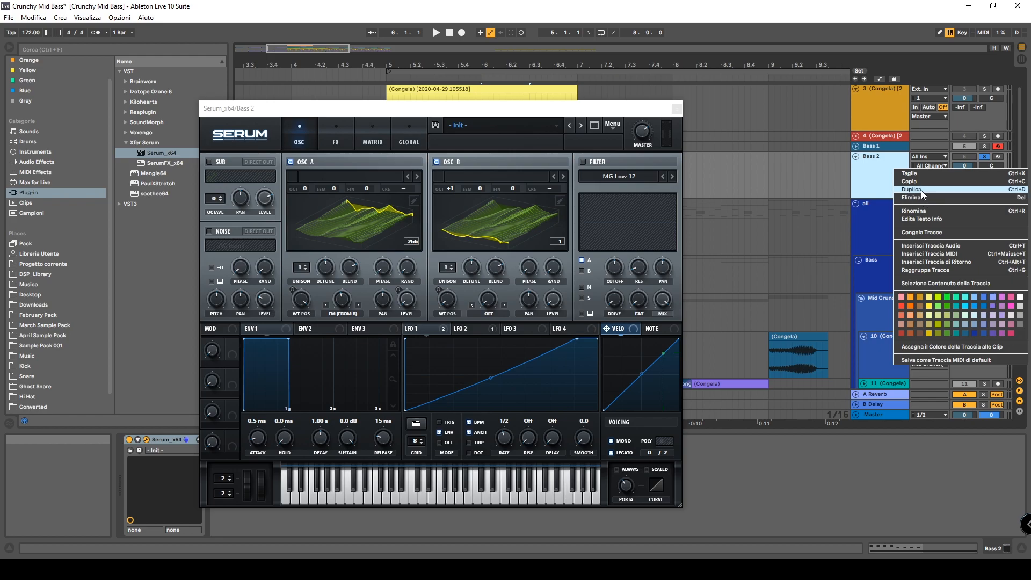
pyautogui.click(676, 109)
pyautogui.hotkey('ctrl', 'd')
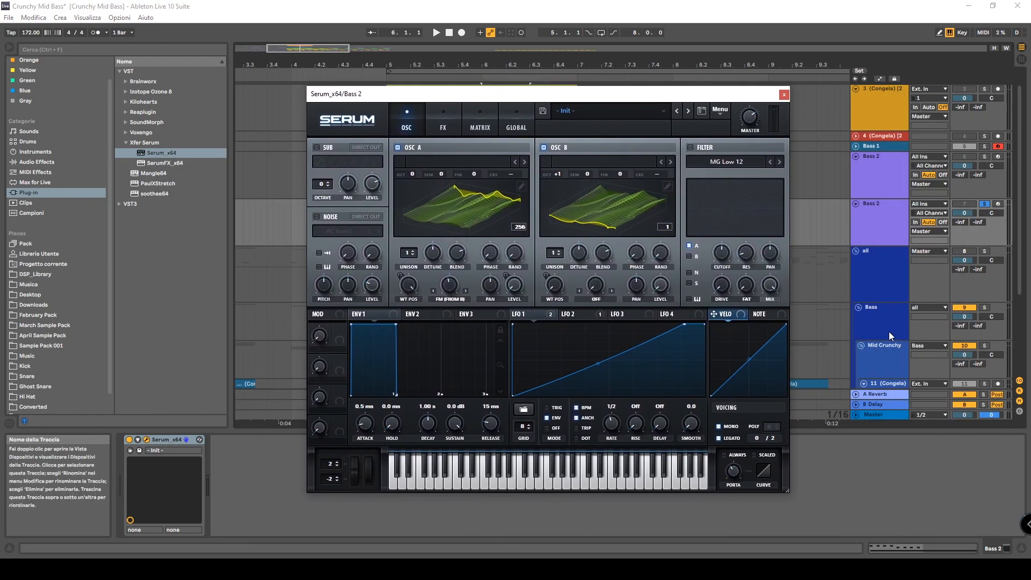
# - Select the frozen clip at bar 5 on track 11 and open Oscillator A's table editor in Bass 2's Serum
pyautogui.scroll(-2, 889, 336)
pyautogui.moveTo(574, 93); pyautogui.dragTo(729, 122)
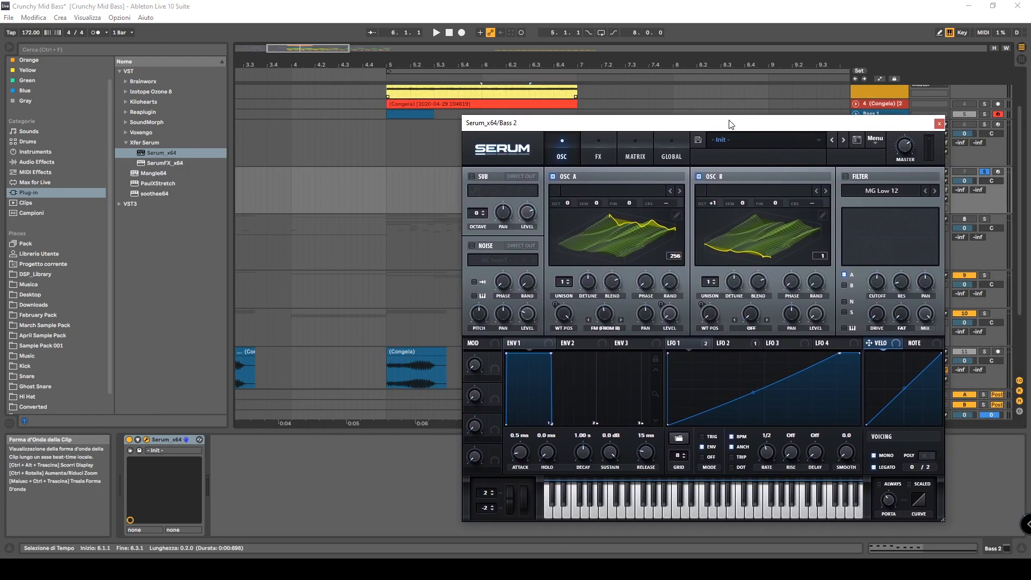
pyautogui.click(425, 353)
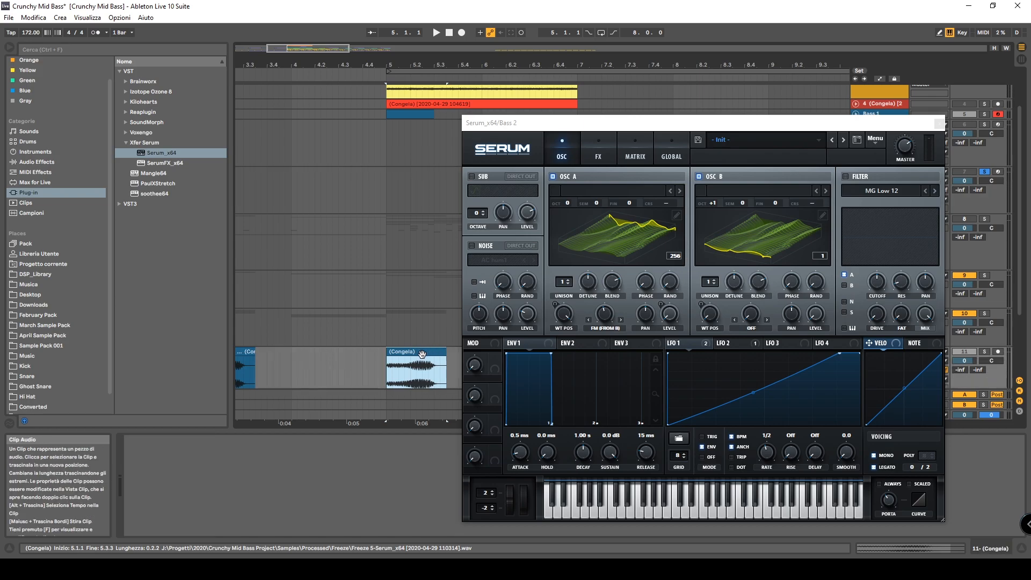
pyautogui.click(672, 214)
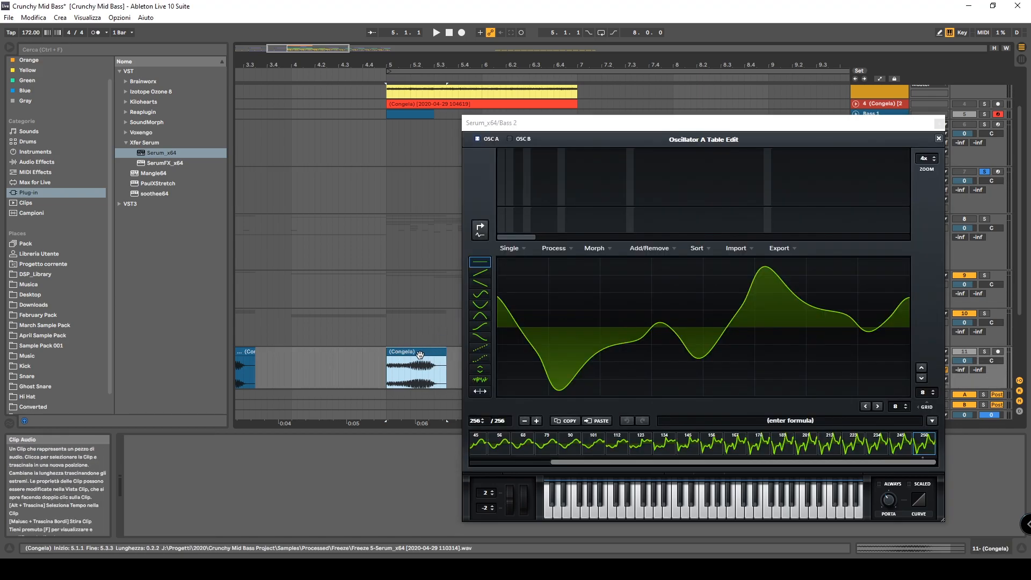
# - Enter D#0 in the table editor's formula field as the audio split pitch
pyautogui.click(778, 421)
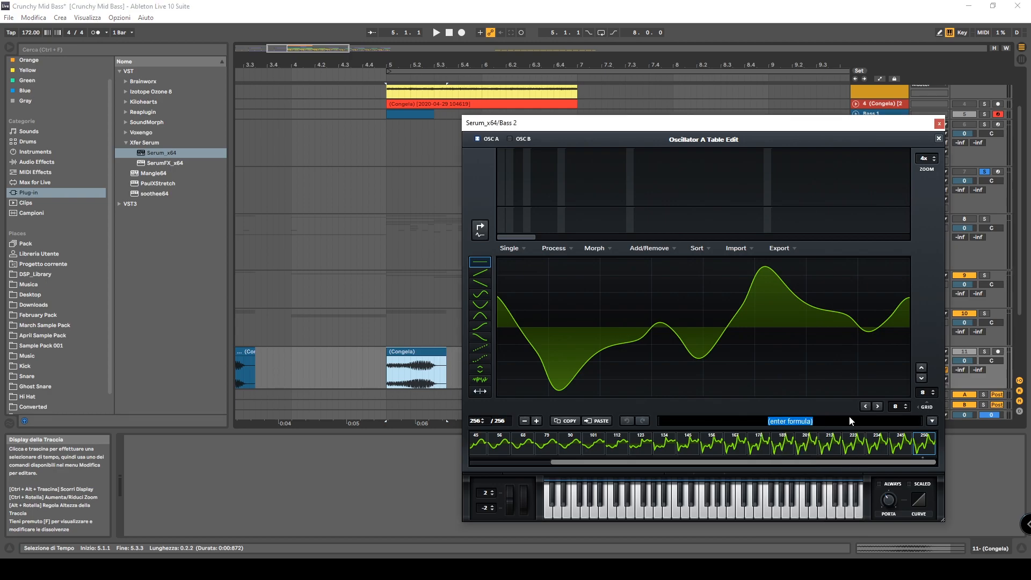
pyautogui.write('D#0')
pyautogui.press('Return')
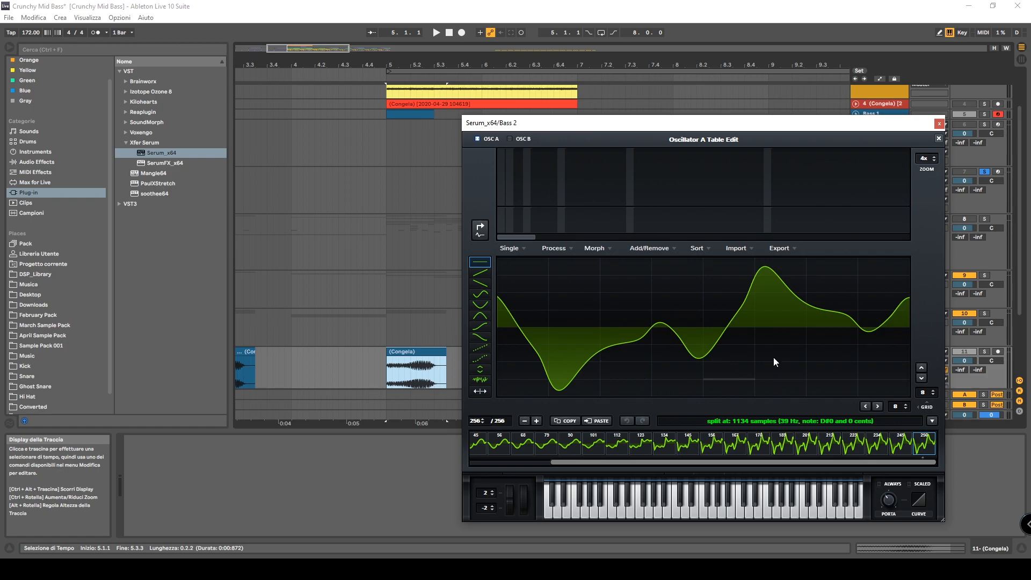
# - Import the frozen clip at bar 5 of track 11 into Oscillator A's wavetable using the D#0 split pitch
pyautogui.moveTo(691, 463); pyautogui.dragTo(807, 453)
pyautogui.moveTo(635, 461); pyautogui.dragTo(581, 457)
pyautogui.moveTo(393, 353); pyautogui.dragTo(651, 295)
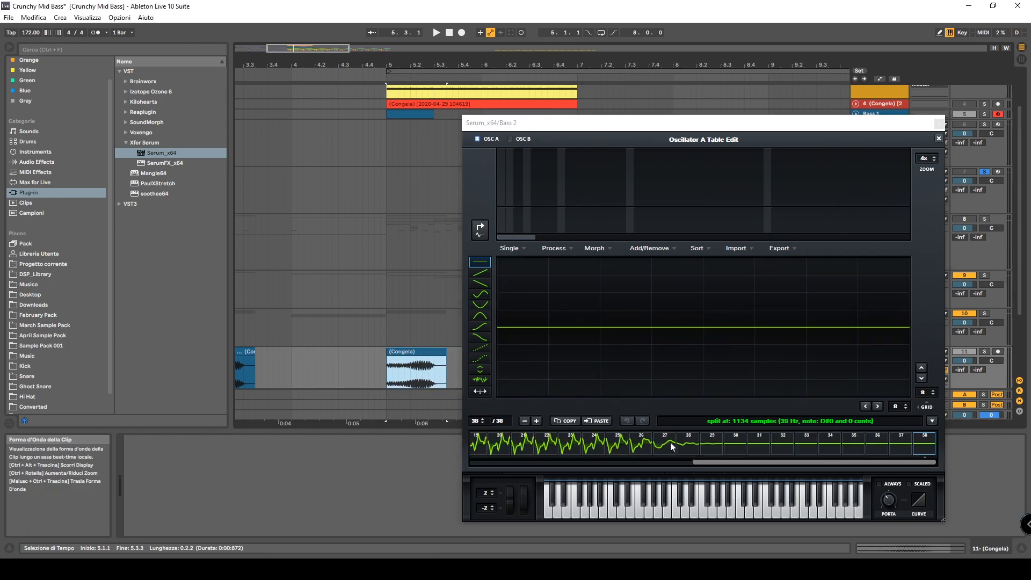
# - Remove frames 27 to 38 from the wavetable, plus the first frame
pyautogui.moveTo(744, 462); pyautogui.dragTo(486, 464)
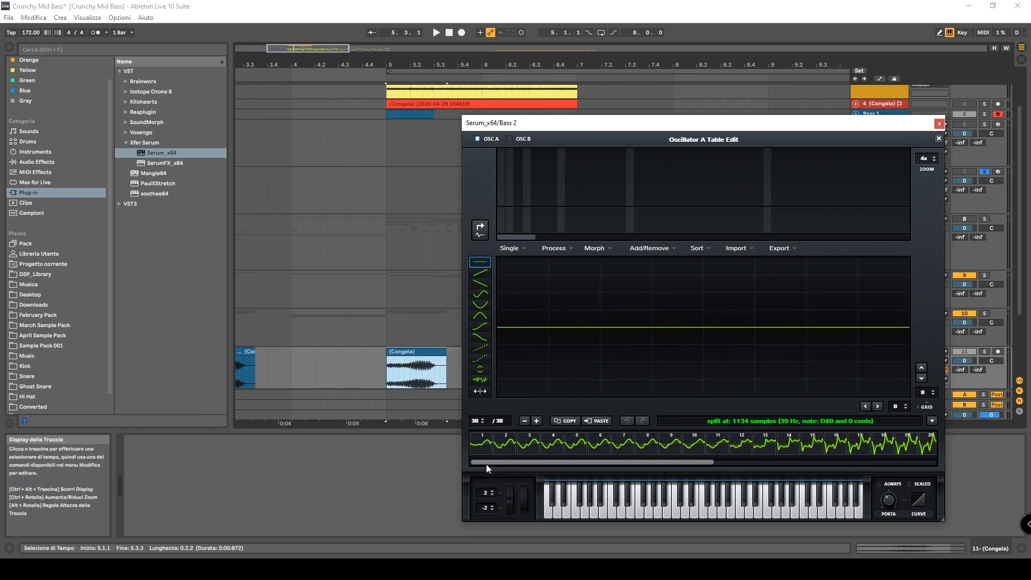
pyautogui.click(483, 446)
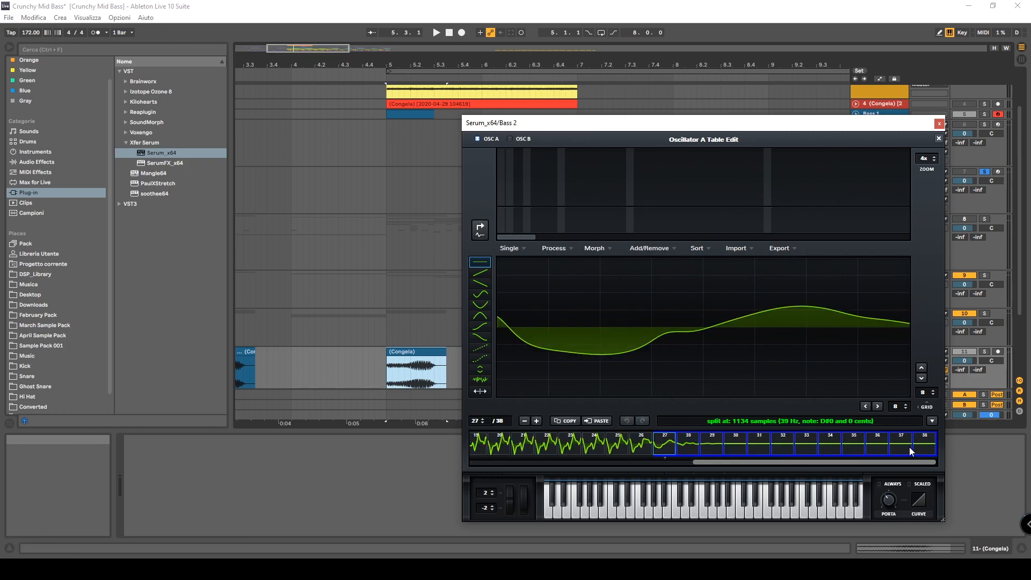
pyautogui.click(650, 249)
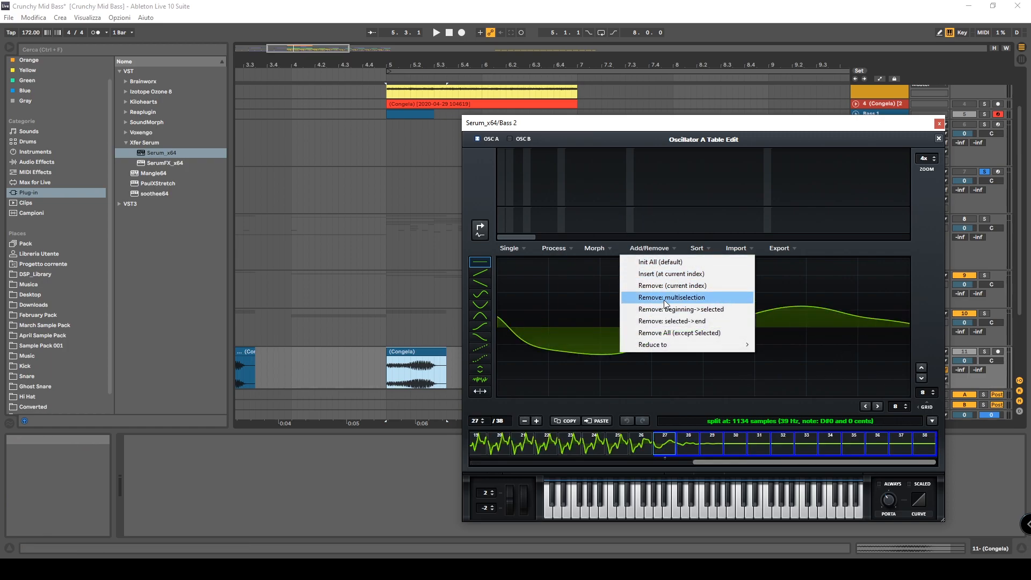
pyautogui.click(663, 299)
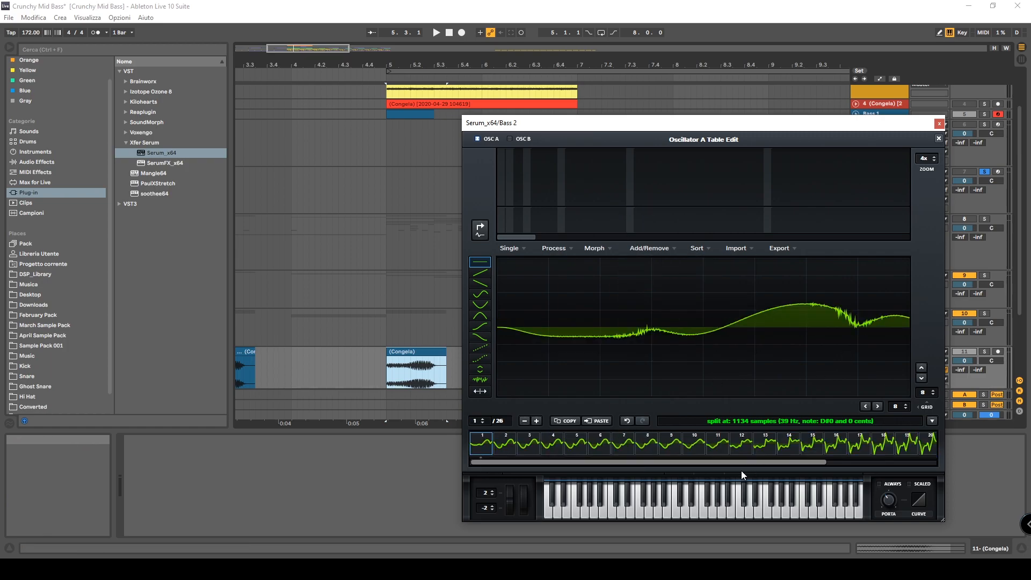
pyautogui.click(524, 421)
# - Apply Morph - Crossfade to all the wavetable frames and close the table editor
pyautogui.moveTo(589, 462); pyautogui.dragTo(692, 461)
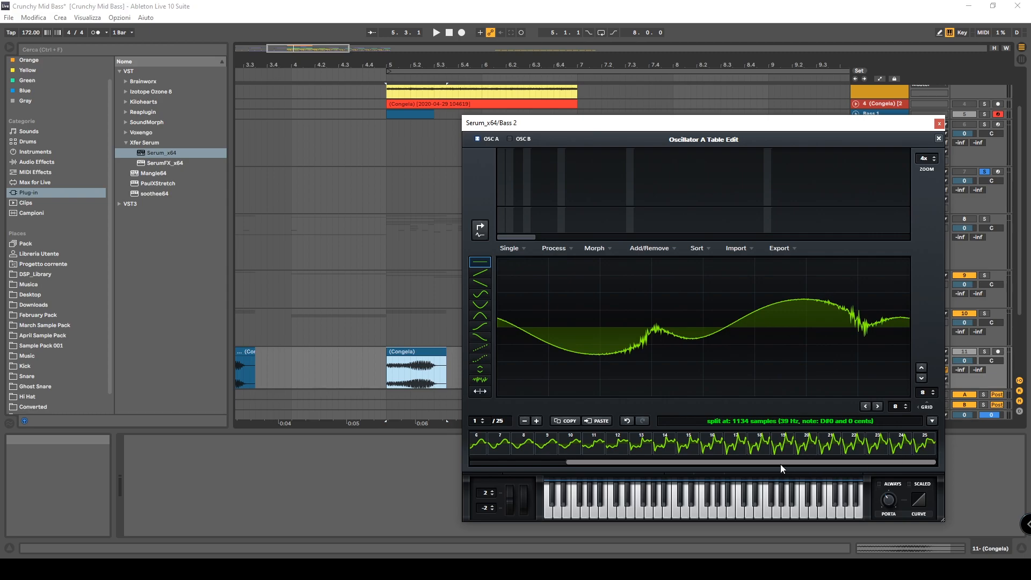
pyautogui.moveTo(780, 463); pyautogui.dragTo(471, 453)
pyautogui.moveTo(533, 462); pyautogui.dragTo(701, 460)
pyautogui.click(602, 249)
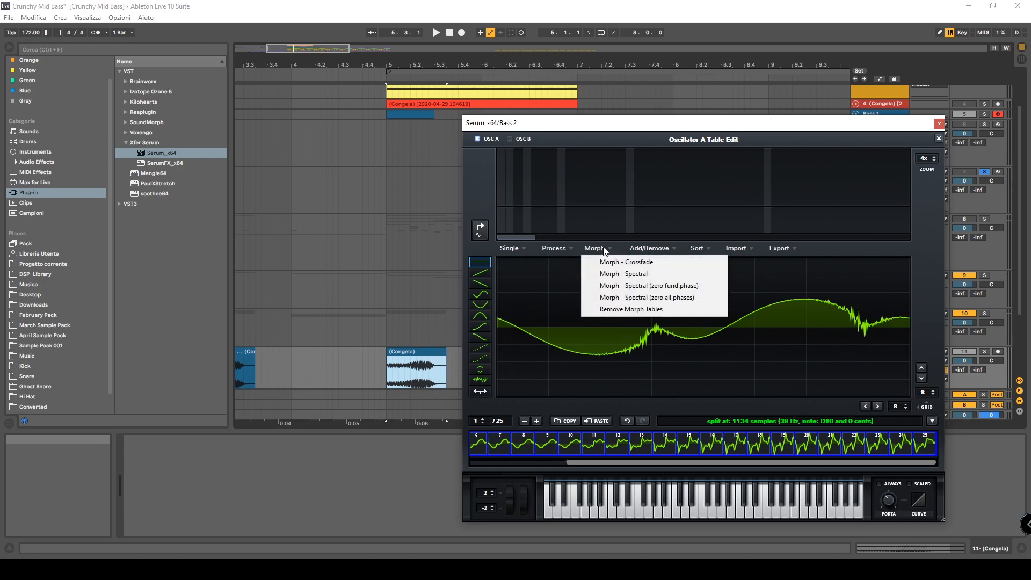
pyautogui.click(618, 262)
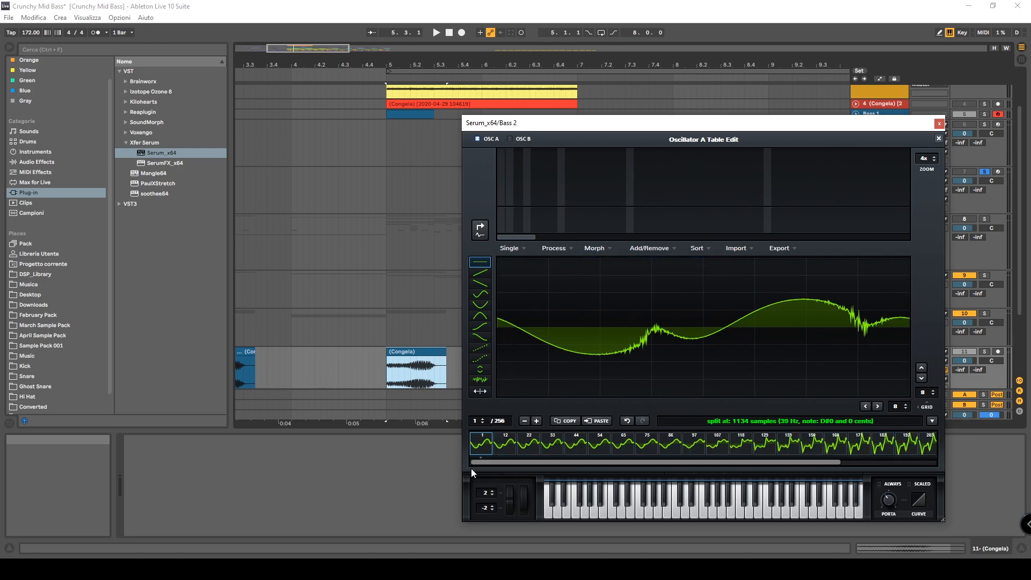
pyautogui.click(938, 139)
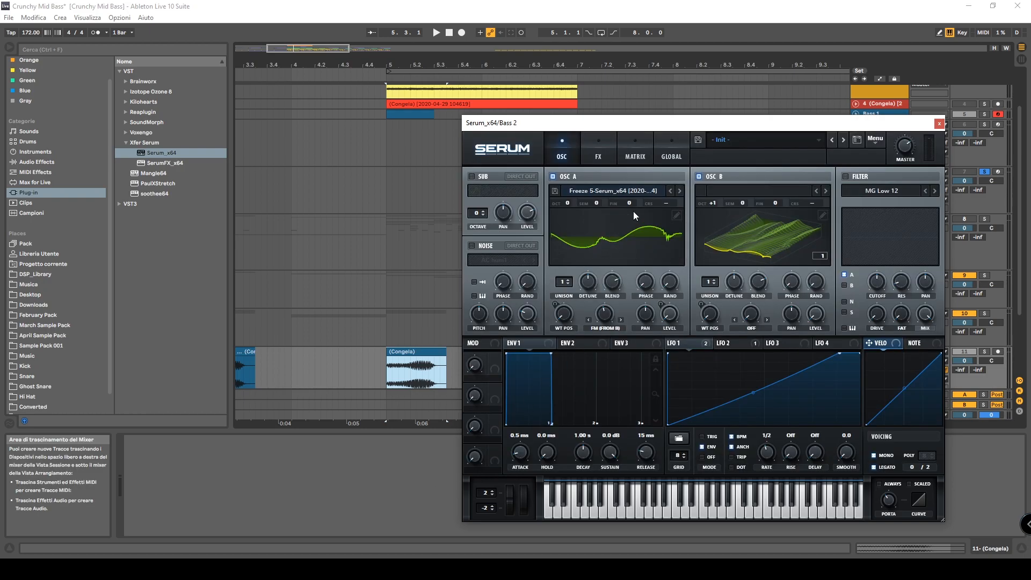
# - Show Oscillator A's wavetable in 3D and look at Serum's oscillator copy options
pyautogui.moveTo(555, 327); pyautogui.dragTo(543, 358)
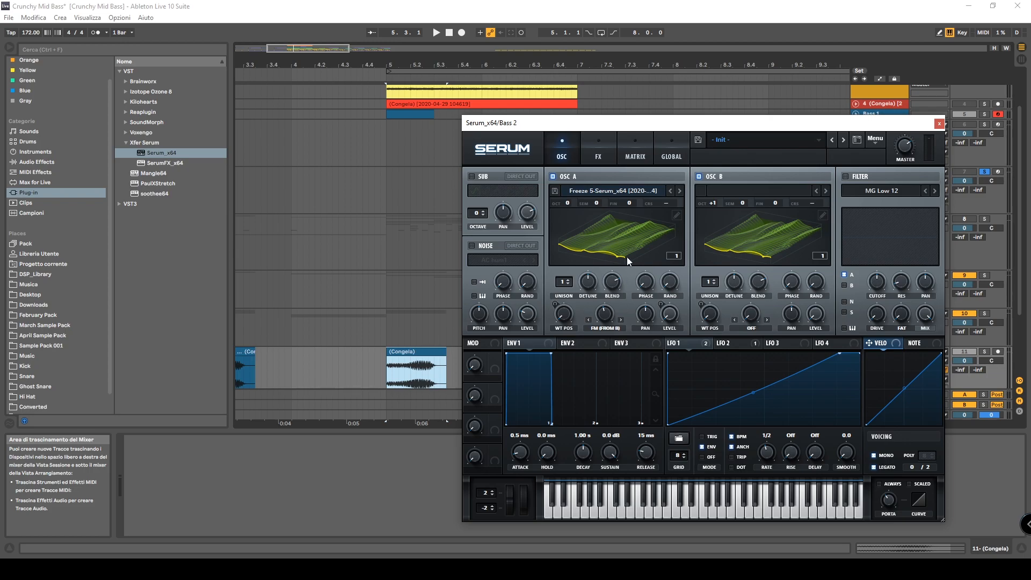
pyautogui.click(874, 140)
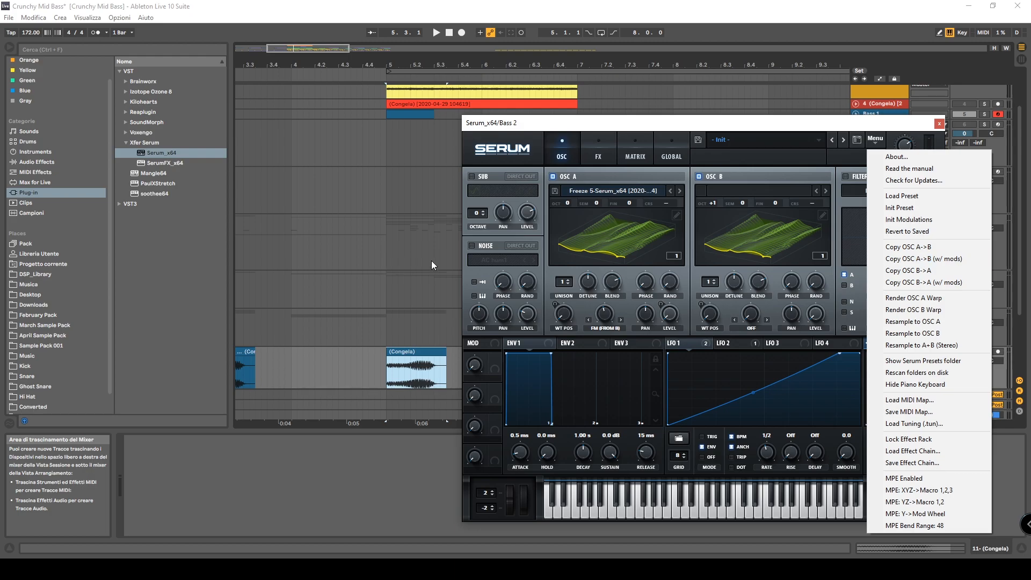
pyautogui.click(834, 272)
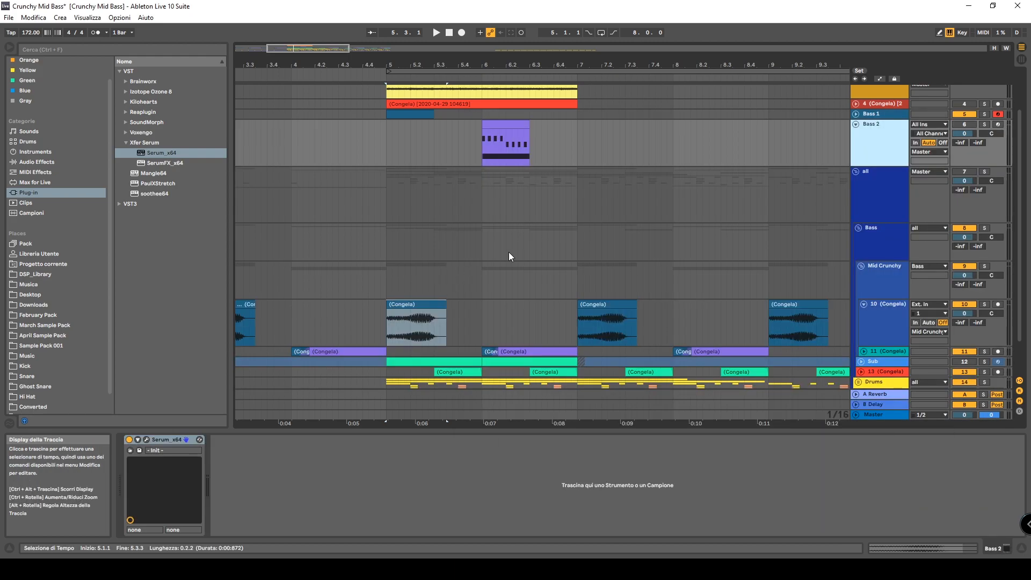
# - Activate the Bass 2 track in place of Bass 1, select its clip at bar 6 and open its Serum plug-in
pyautogui.click(960, 124)
pyautogui.click(963, 114)
pyautogui.click(504, 145)
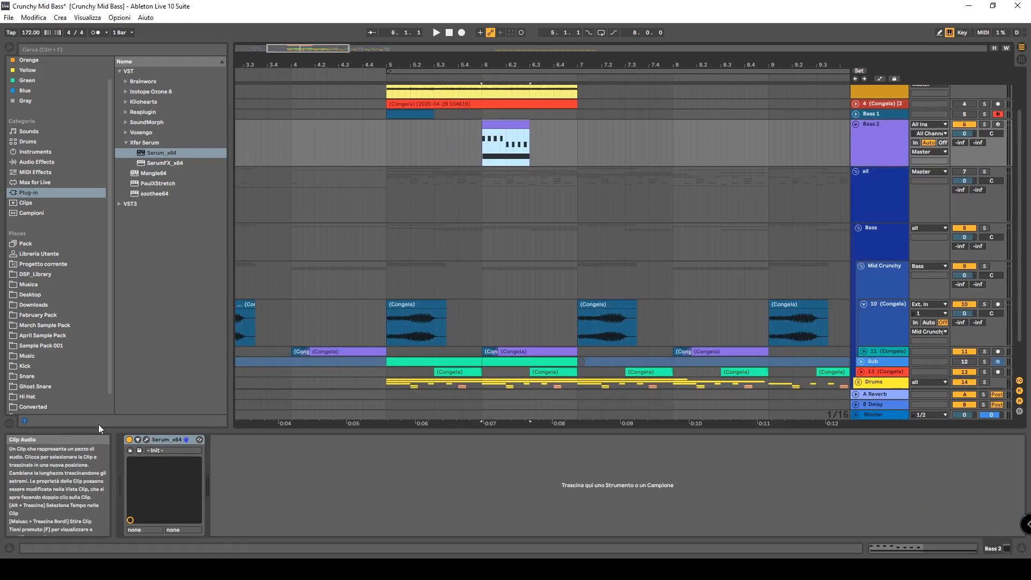
pyautogui.click(146, 439)
pyautogui.moveTo(387, 107); pyautogui.dragTo(606, 123)
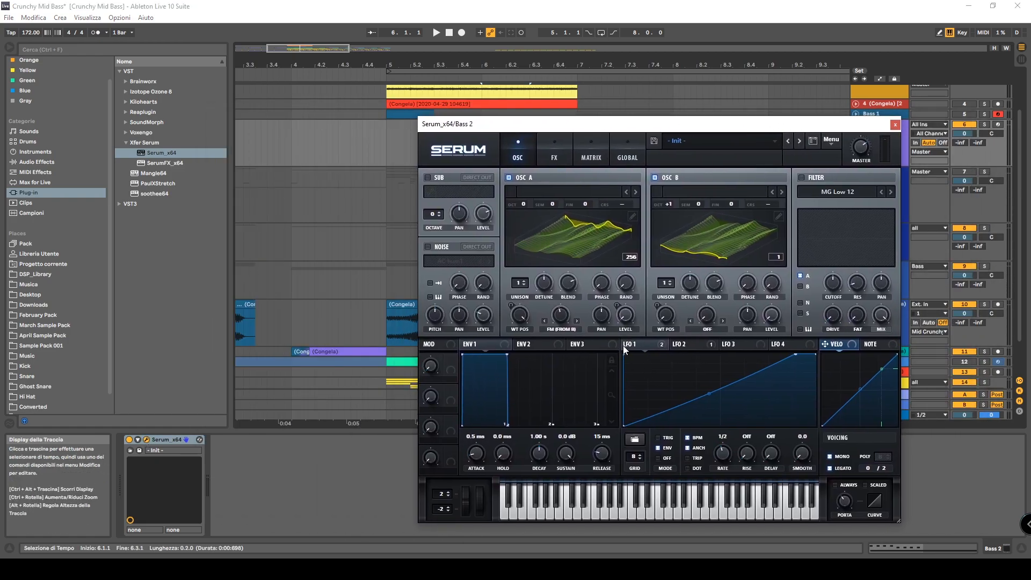
# - Turn off the Distortion, Chorus and Hyper/Dimension effects in Bass 2's Serum
pyautogui.click(565, 146)
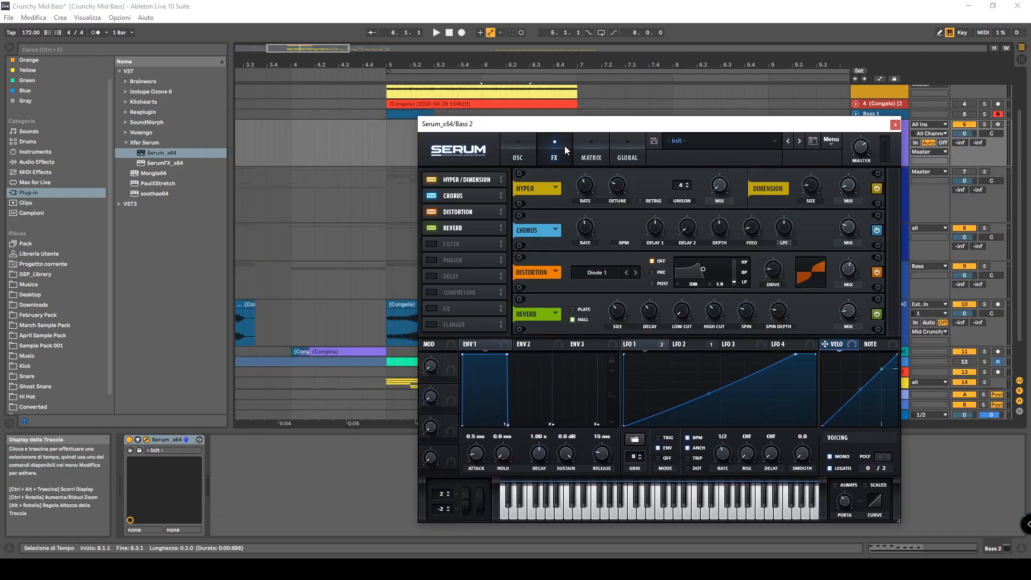
pyautogui.click(431, 211)
pyautogui.click(431, 196)
pyautogui.click(431, 179)
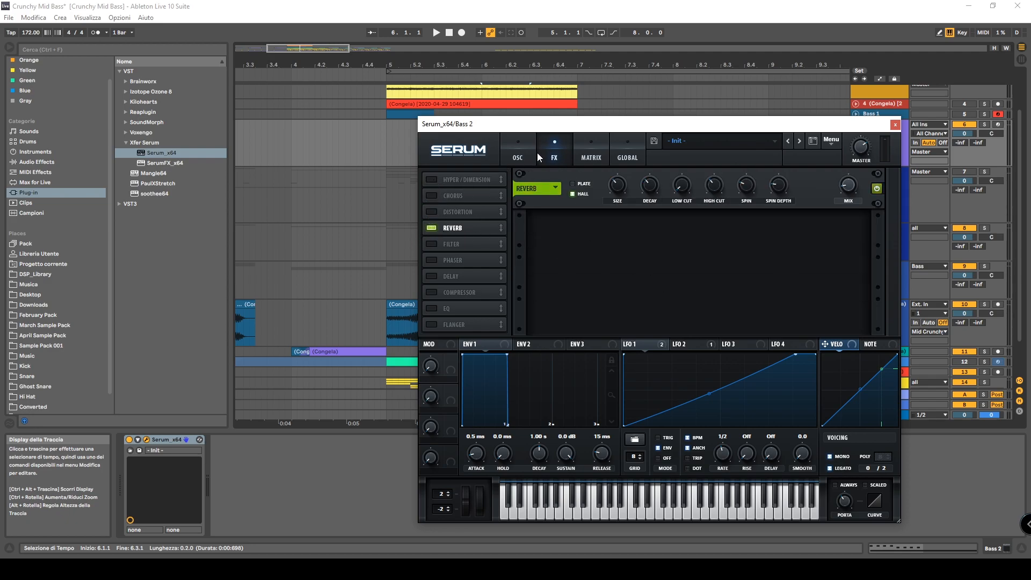
# - Examine the LFO 1 modulation of both oscillators' wavetable positions and the shape of LFO 2 on Oscillator A's level
pyautogui.click(523, 151)
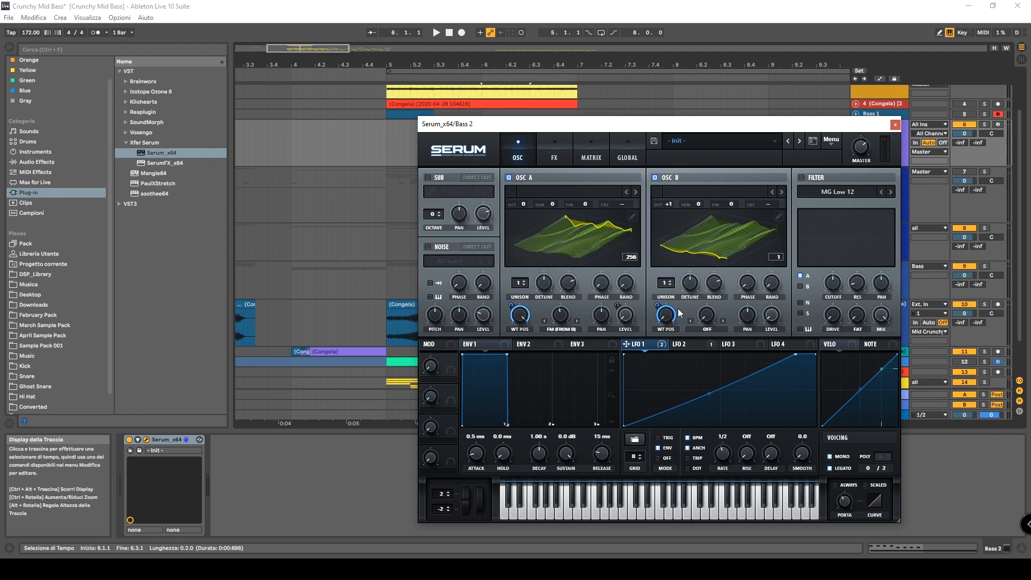
pyautogui.moveTo(665, 315); pyautogui.dragTo(684, 202)
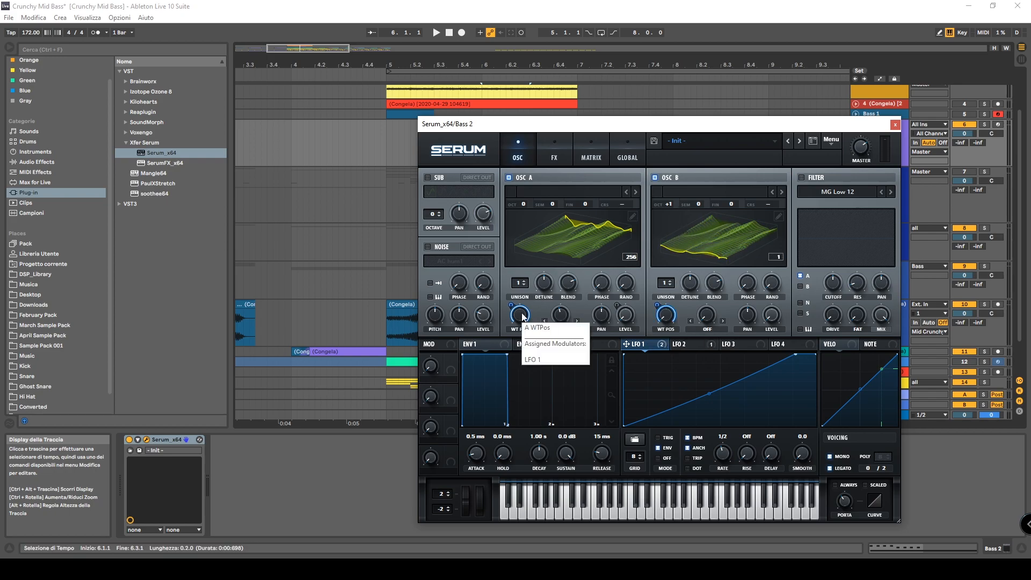
pyautogui.moveTo(521, 316); pyautogui.dragTo(524, 245)
pyautogui.click(693, 344)
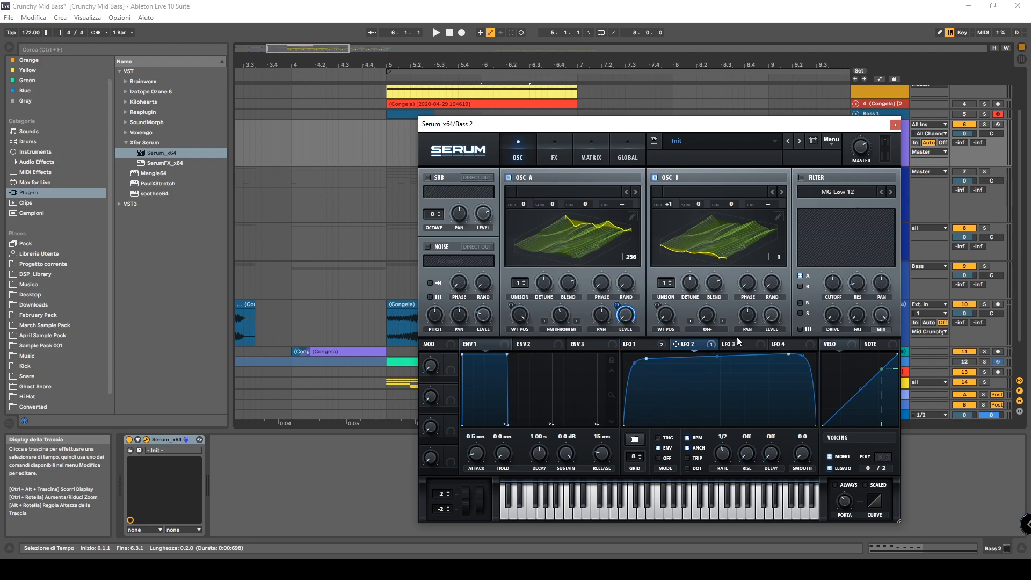
# - Arm the Bass 2 track for recording and audition a note in Serum
pyautogui.moveTo(586, 127); pyautogui.dragTo(558, 128)
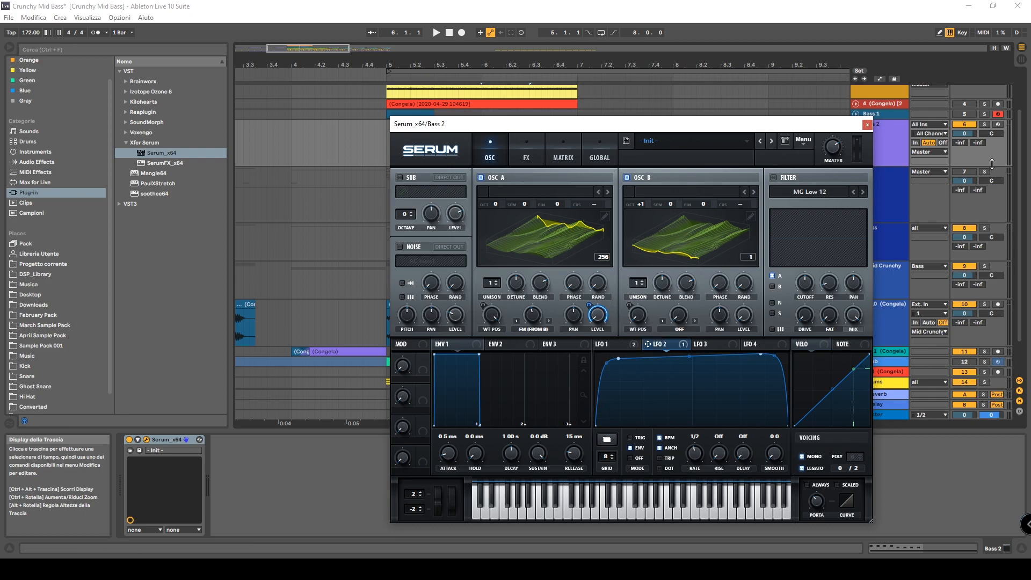
pyautogui.click(935, 167)
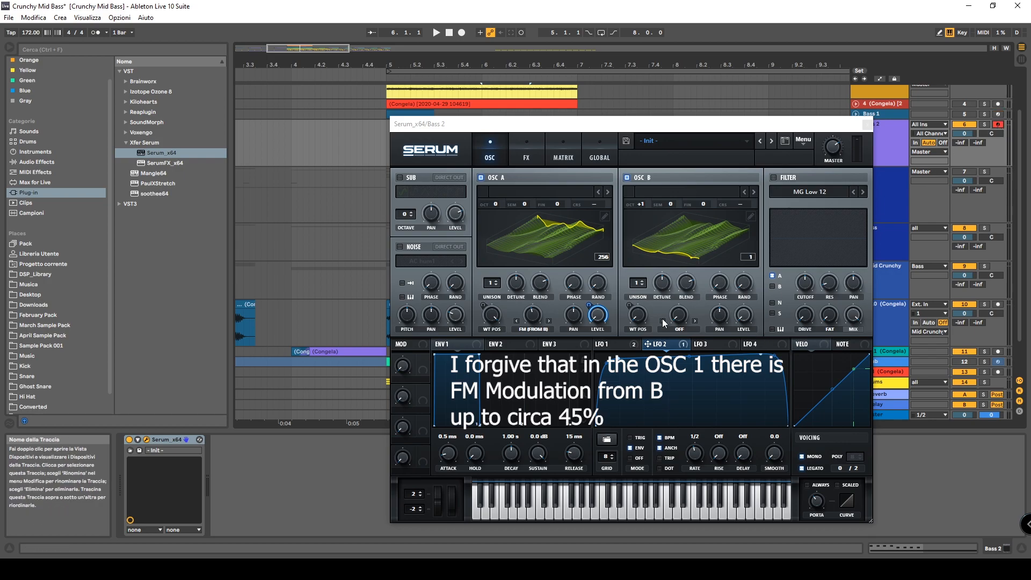
pyautogui.press('a')
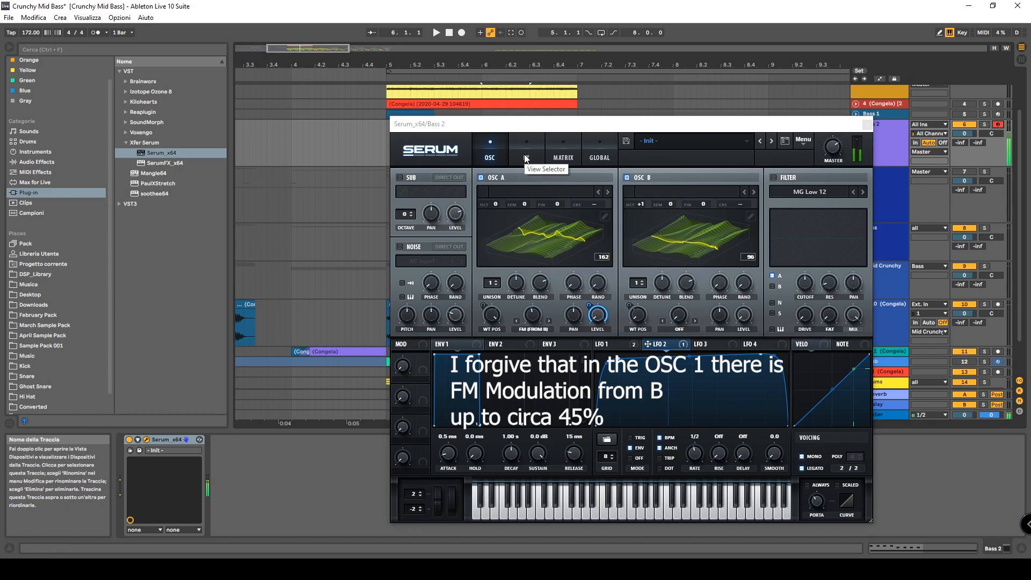
# - Turn on Hyper/Dimension, Chorus and Distortion one after another, auditioning a note with the added effects
pyautogui.click(527, 158)
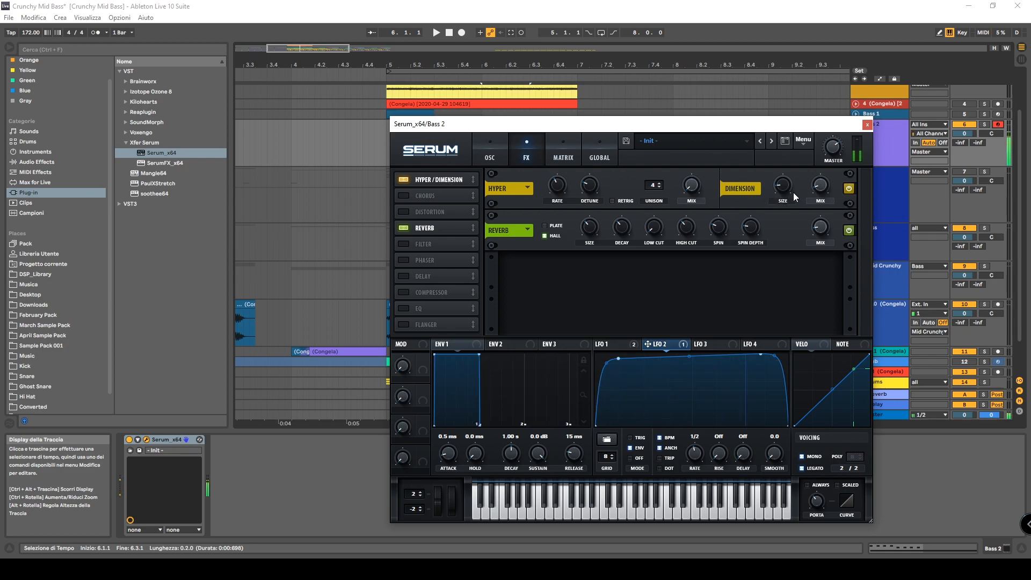
pyautogui.click(404, 195)
pyautogui.press('a')
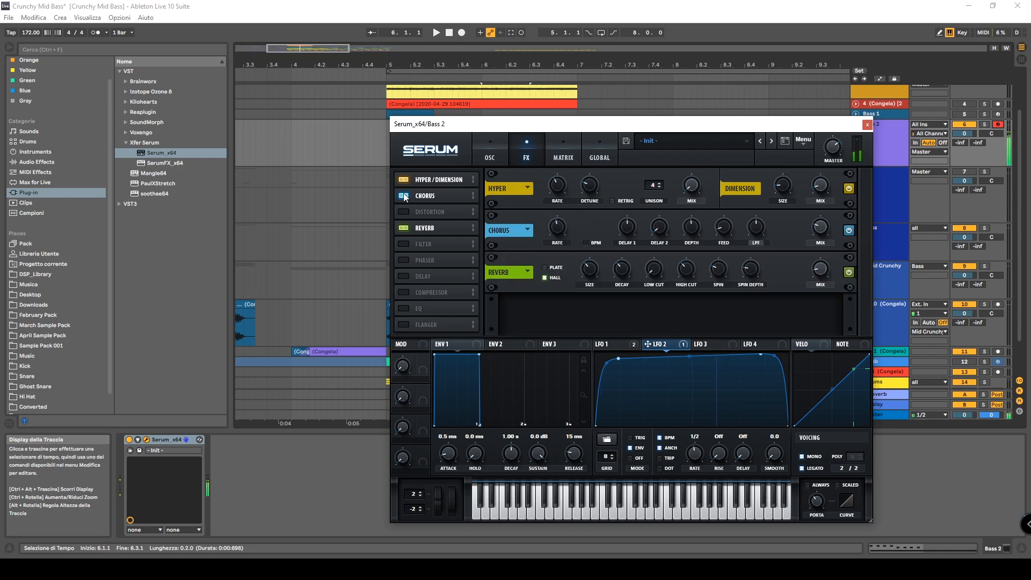
pyautogui.click(403, 211)
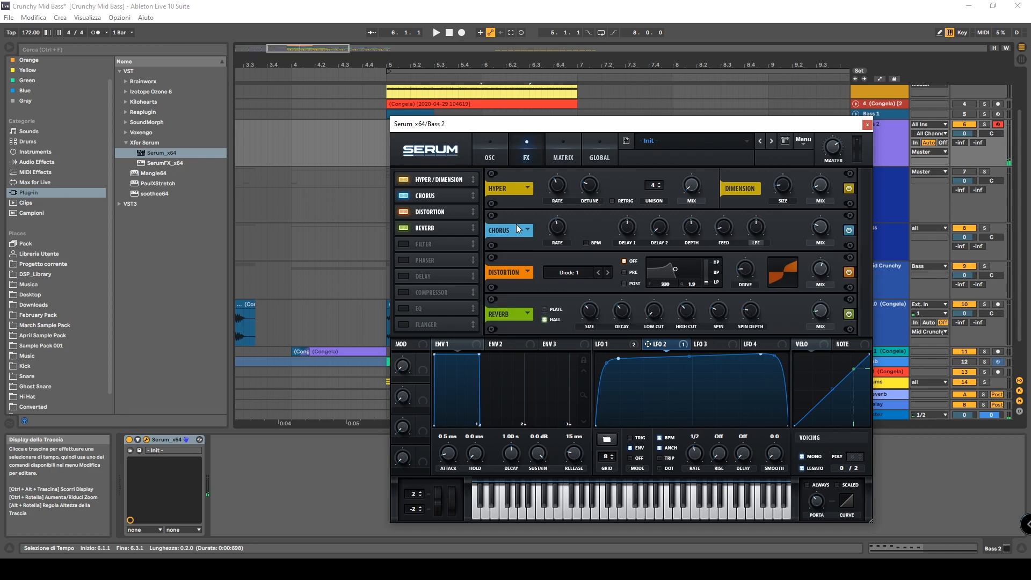
pyautogui.press('a')
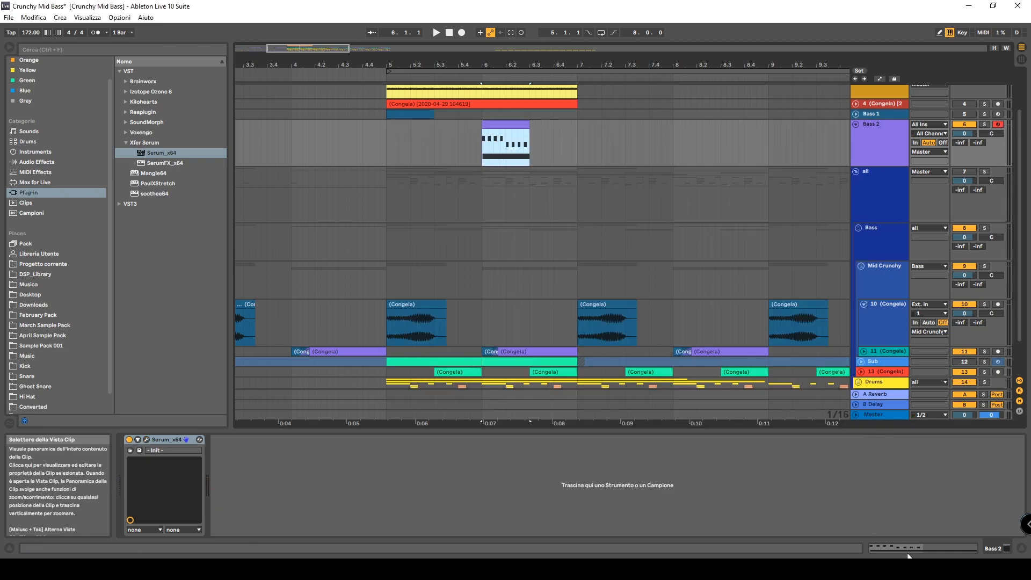
# - Examine the notes in the Bass 2 MIDI clip and the portamento setting in its Serum
pyautogui.click(908, 550)
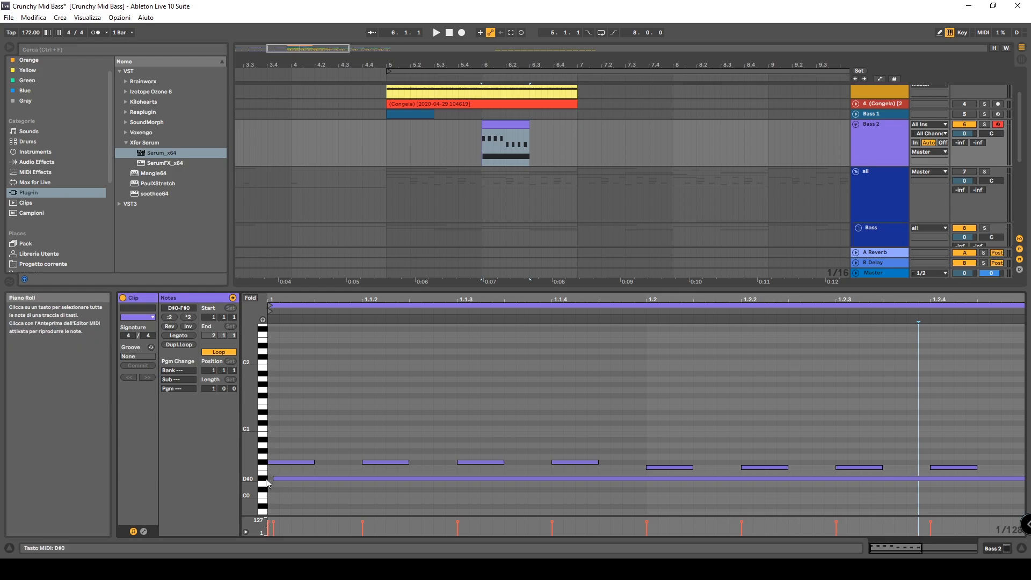
pyautogui.click(994, 548)
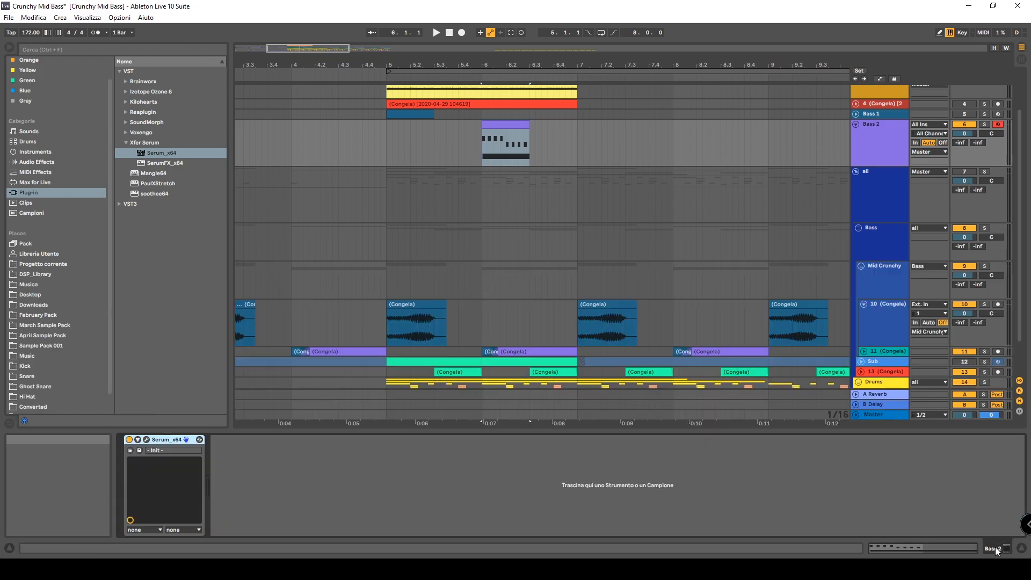
pyautogui.click(146, 439)
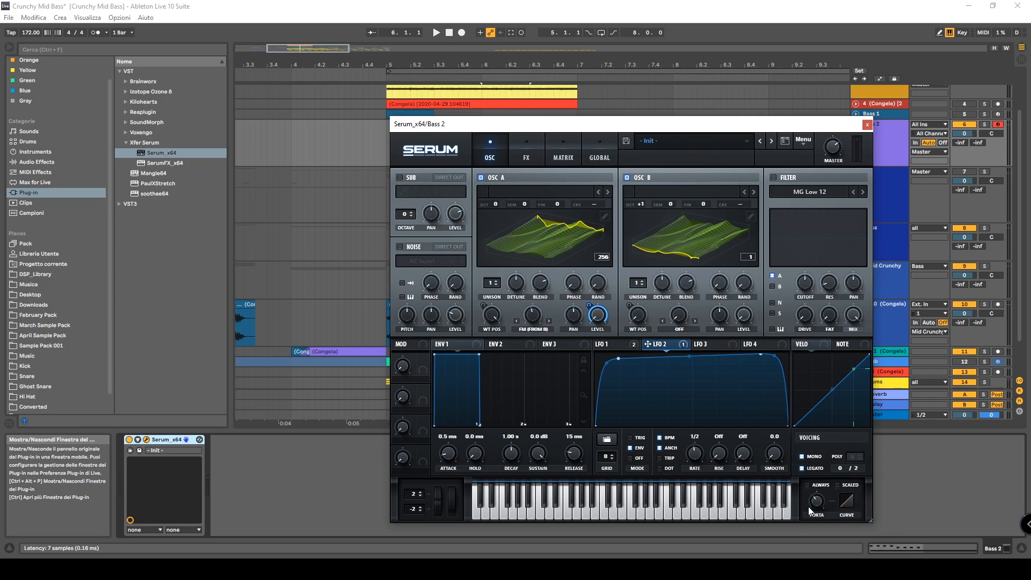
pyautogui.moveTo(818, 501)
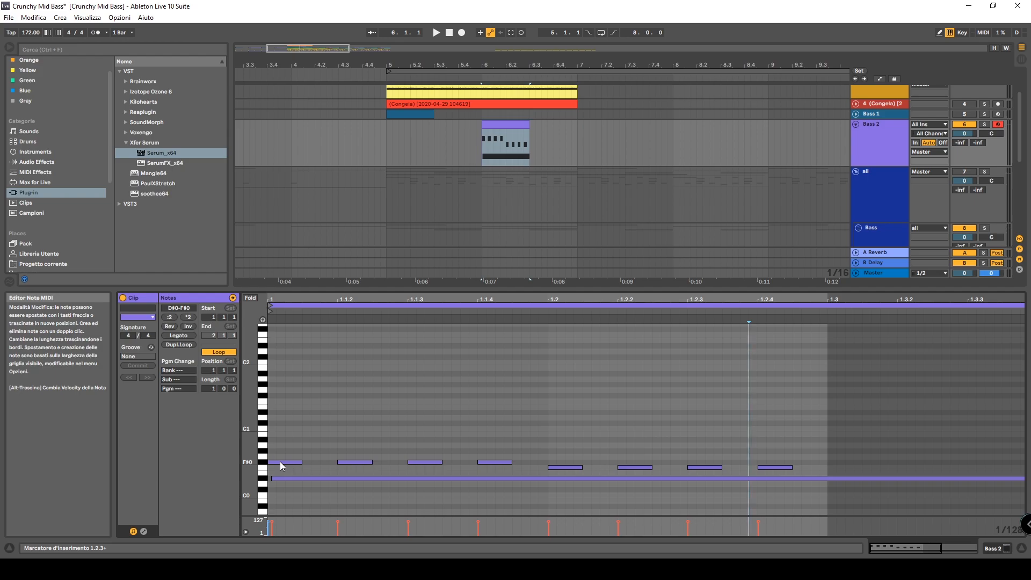
# - Examine how the long D#0 note starts relative to the first short F#0 note in the Bass 2 clip
pyautogui.moveTo(274, 299); pyautogui.dragTo(275, 331)
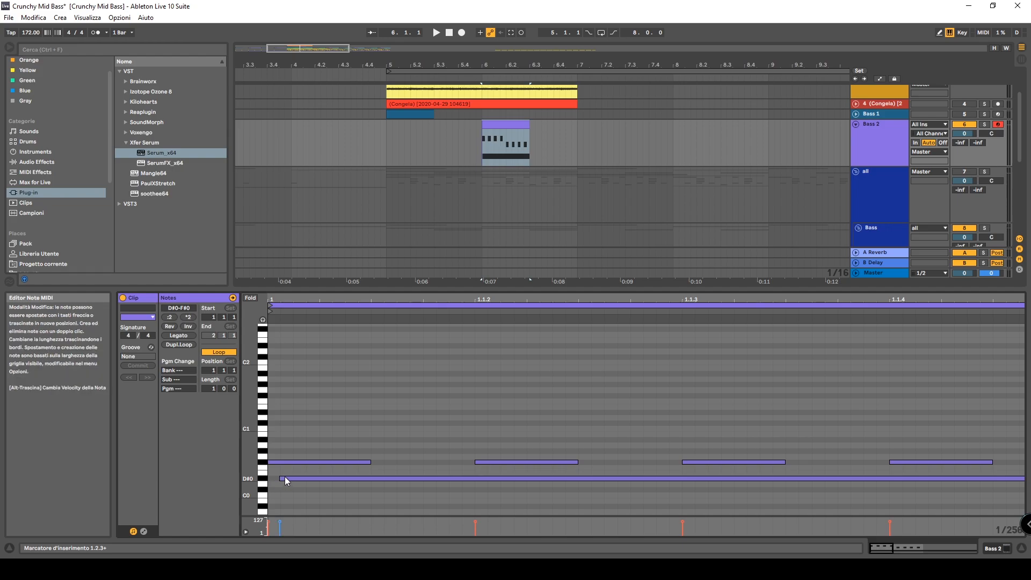
pyautogui.press('-')
pyautogui.press('-')
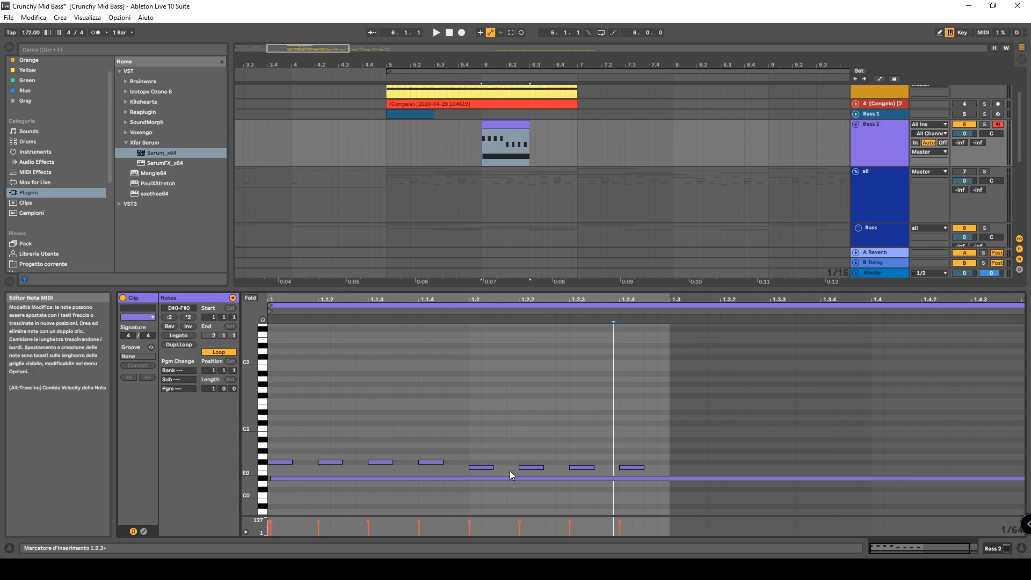
# - Solo the Bass 2 track and play its clip from bar 6
pyautogui.click(984, 125)
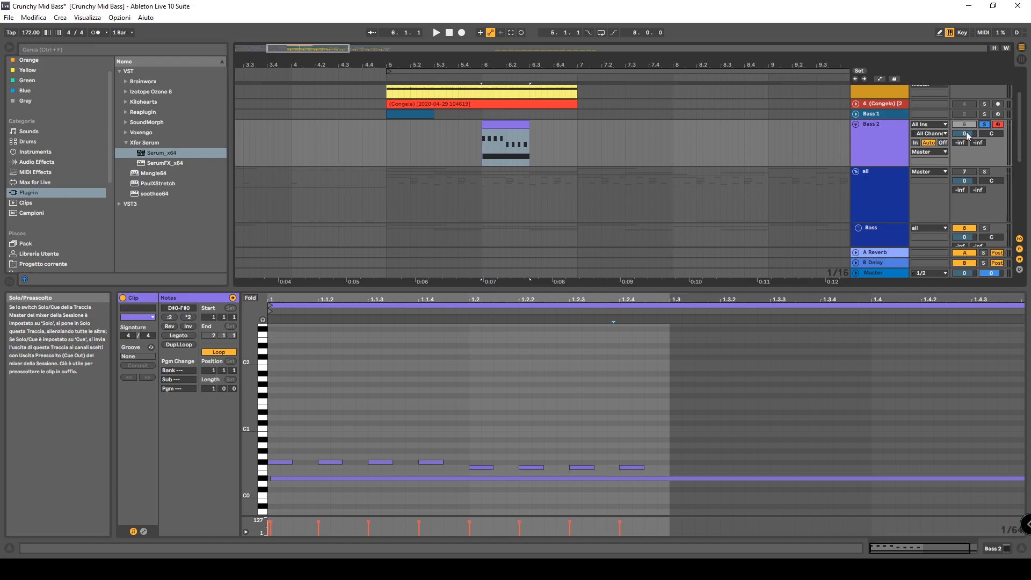
pyautogui.press('space')
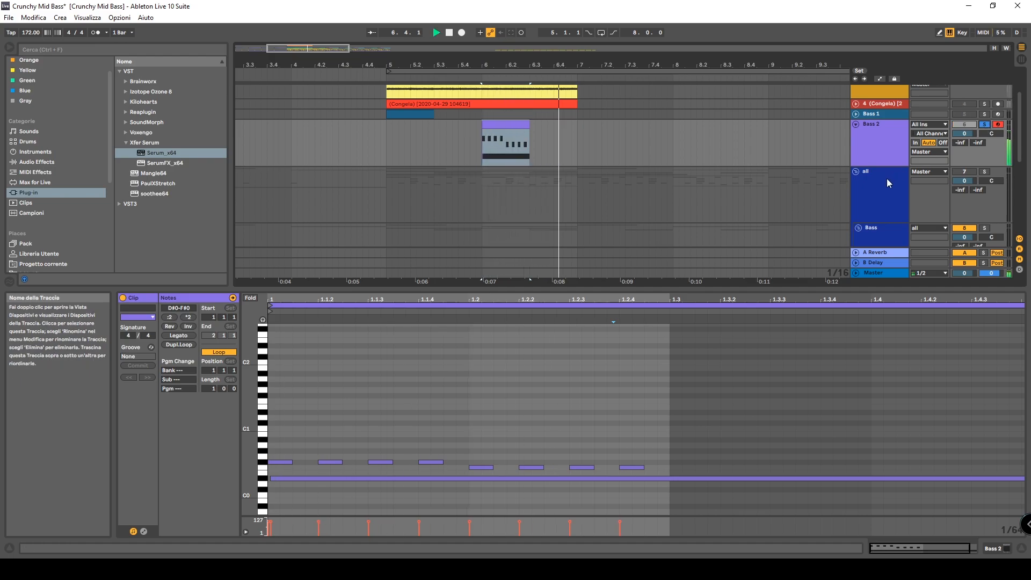
pyautogui.press('space')
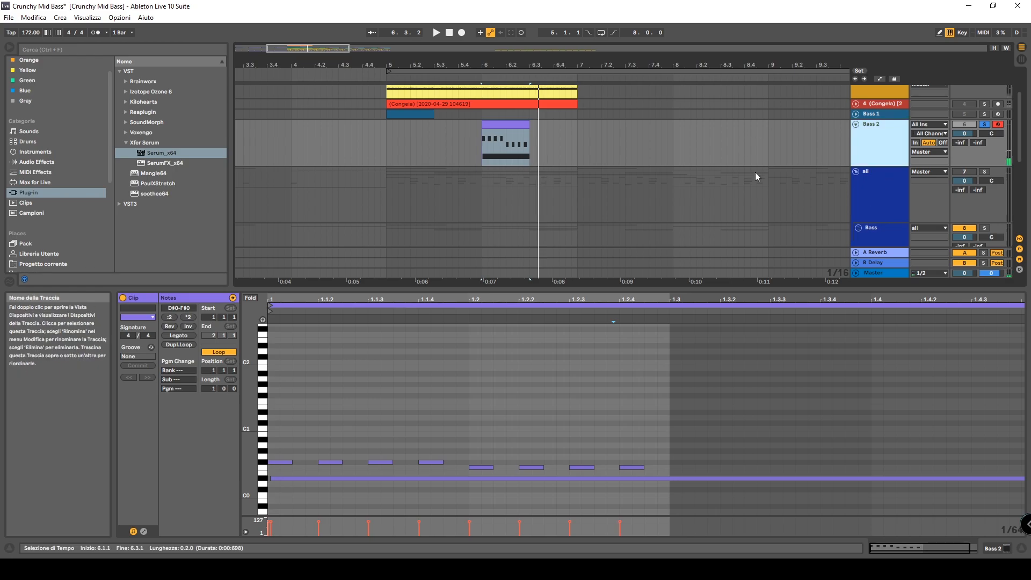
# - Collapse the Bass 2 track and enlarge the arrangement area to show the tracks in the bass group
pyautogui.click(856, 124)
pyautogui.click(889, 133)
pyautogui.scroll(-1, 888, 134)
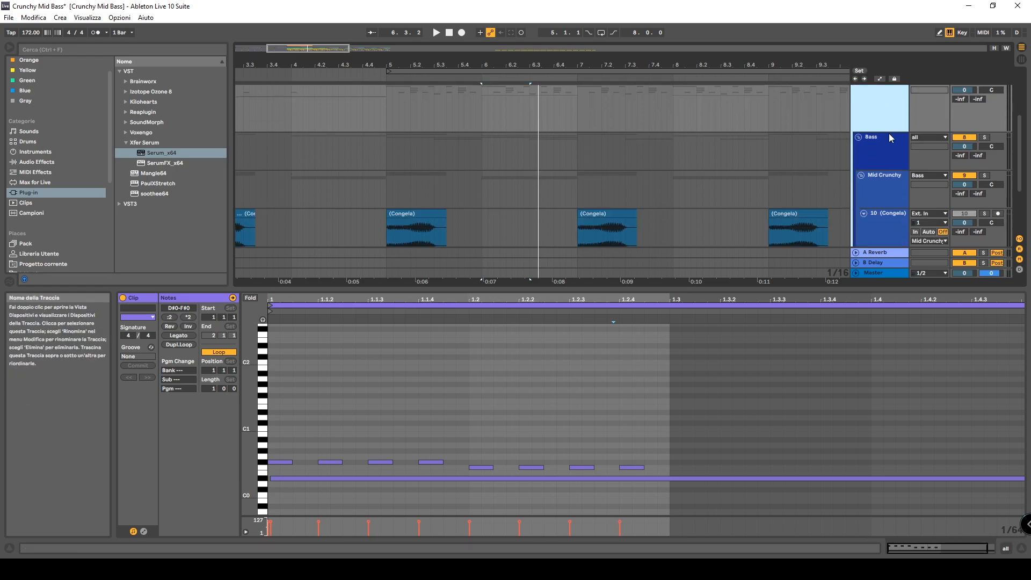
pyautogui.moveTo(776, 290); pyautogui.dragTo(774, 432)
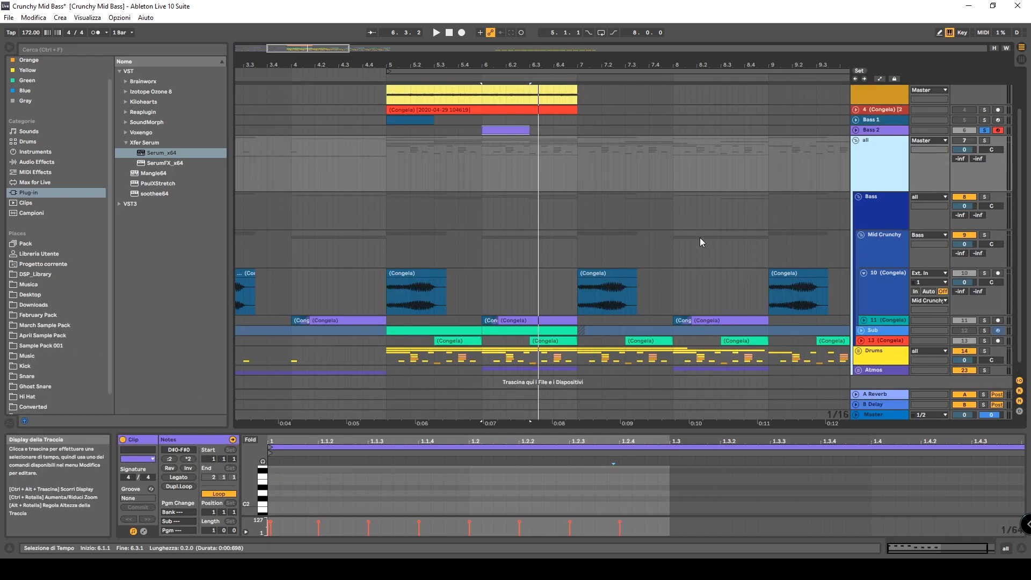
# - Expand track 11 and fill bar 6 with the purple clip, removing the short blue clip at its start
pyautogui.click(864, 310)
pyautogui.scroll(-1, 644, 272)
pyautogui.click(535, 270)
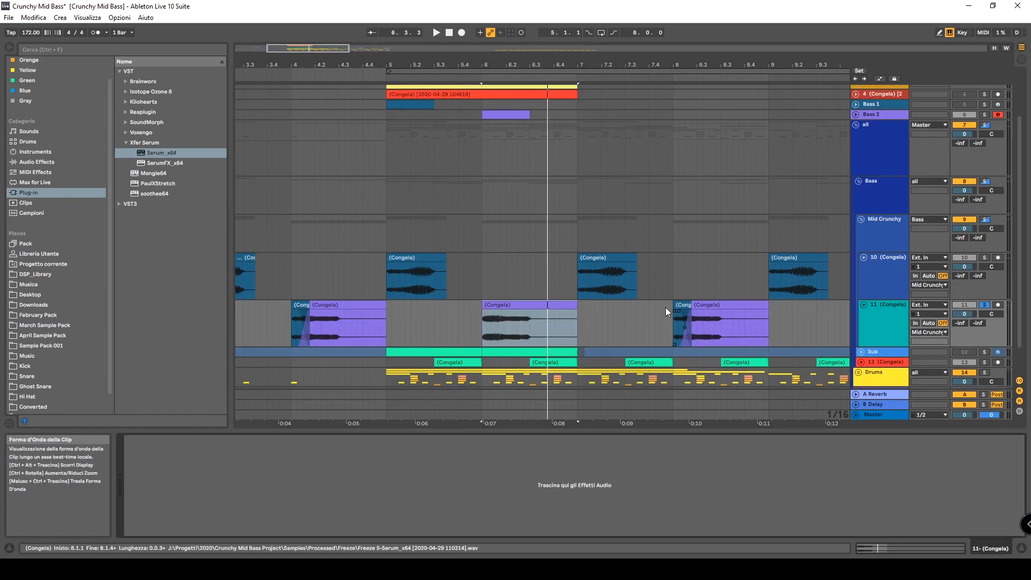
# - Copy the first two sixteenths of the bar 5 clip on track 10 and paste them at bar 6 on track 11
pyautogui.click(678, 304)
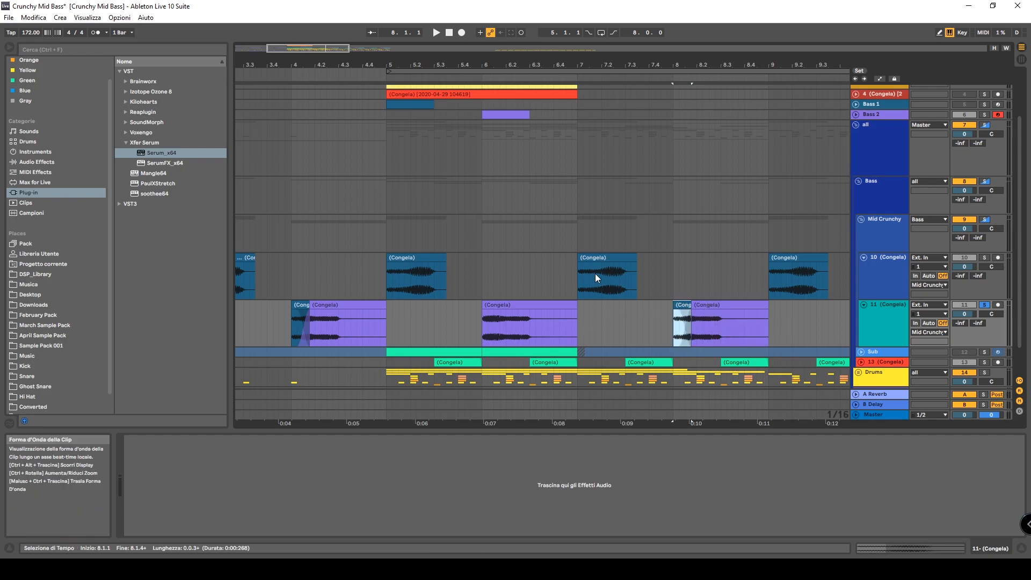
pyautogui.click(406, 257)
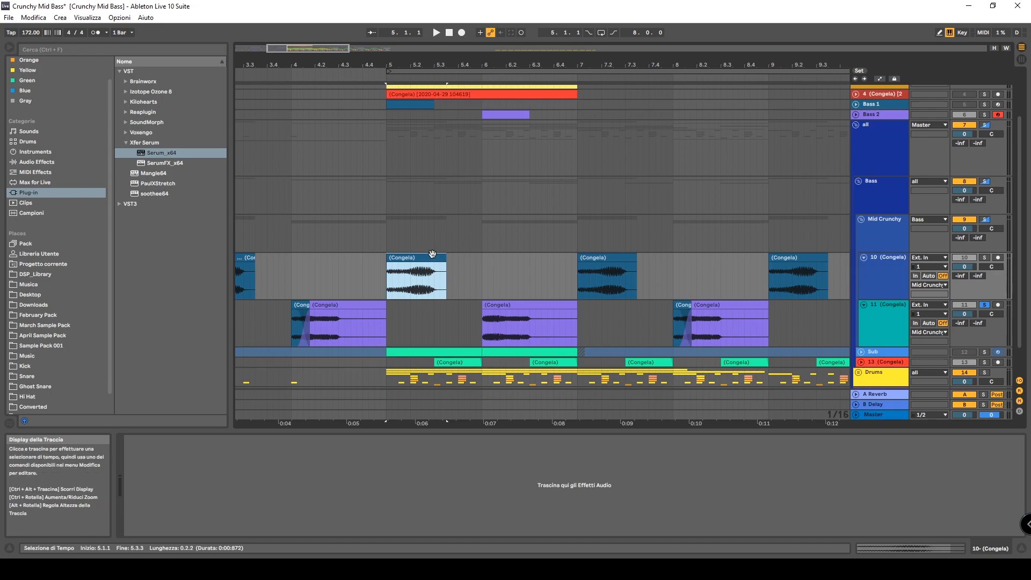
pyautogui.scroll(-2, 414, 274)
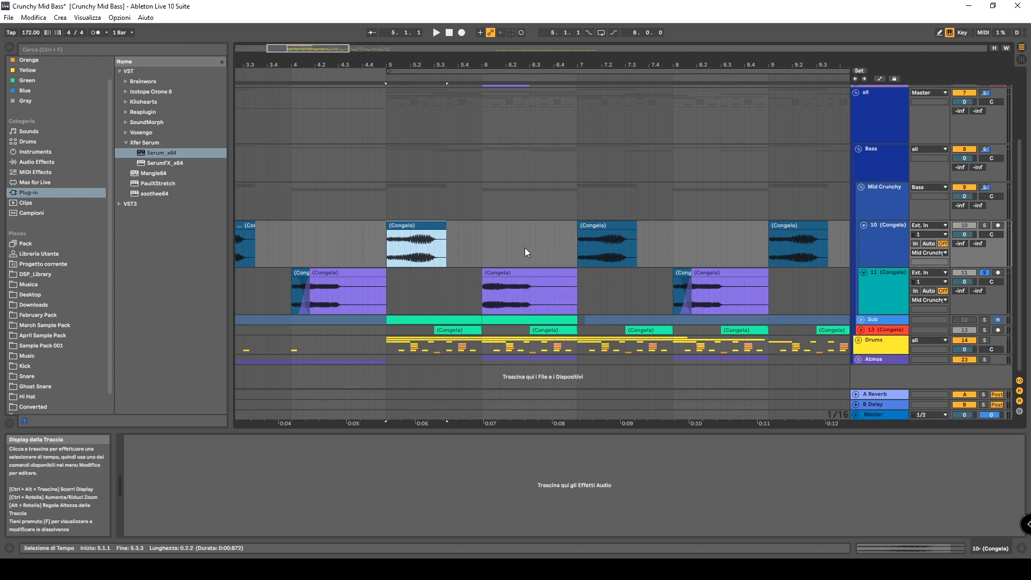
pyautogui.click(401, 248)
pyautogui.moveTo(401, 246); pyautogui.dragTo(390, 243)
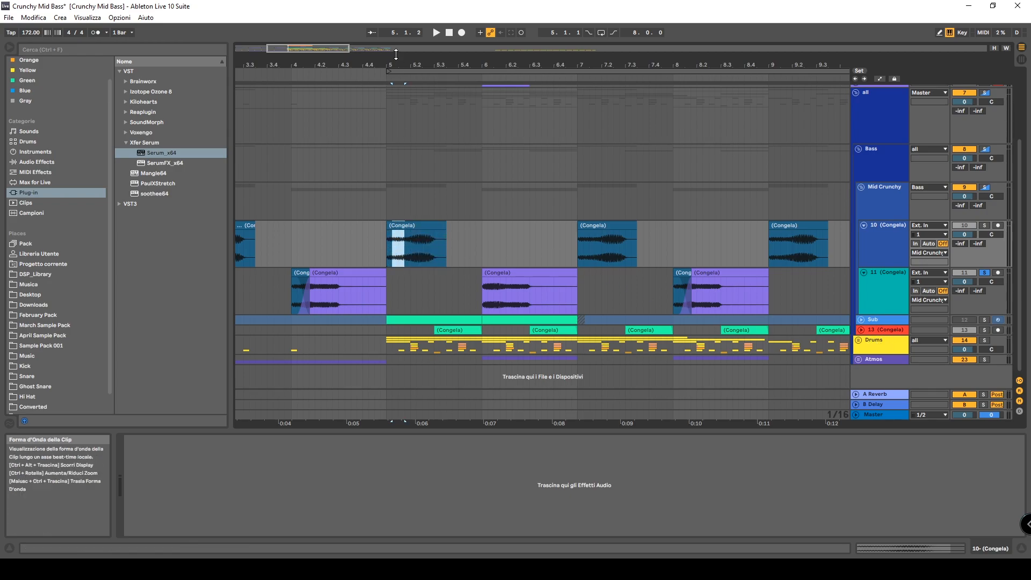
pyautogui.scroll(3, 389, 244)
pyautogui.moveTo(414, 241)
pyautogui.mouseDown()
pyautogui.moveTo(388, 238)
pyautogui.moveTo(414, 240)
pyautogui.moveTo(386, 217)
pyautogui.mouseUp()
pyautogui.click(621, 285)
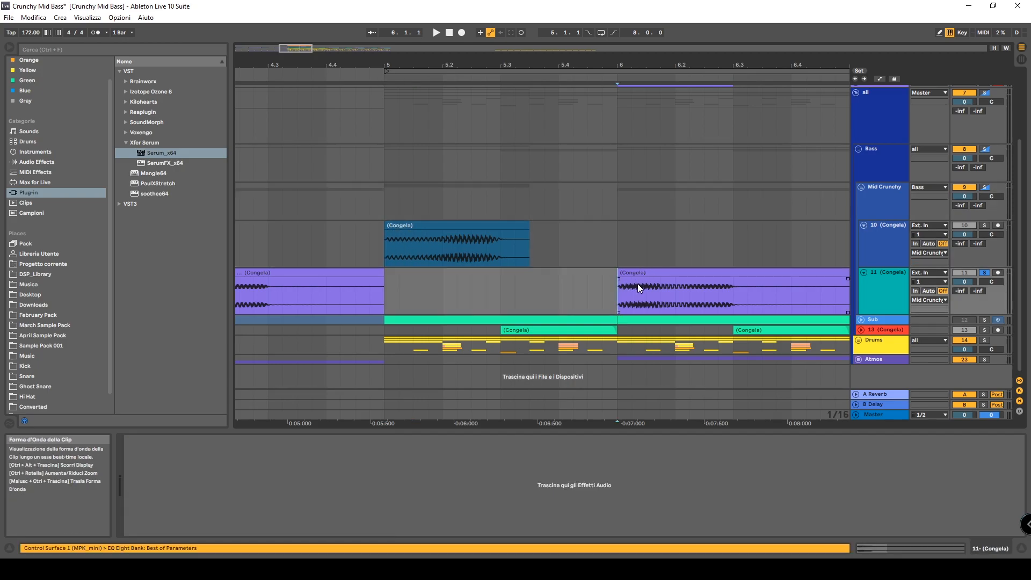
pyautogui.hotkey('ctrl', 'v')
# - Crossfade the pasted blue clip into the purple clip at bar 6 and select both clips
pyautogui.moveTo(644, 278); pyautogui.dragTo(653, 278)
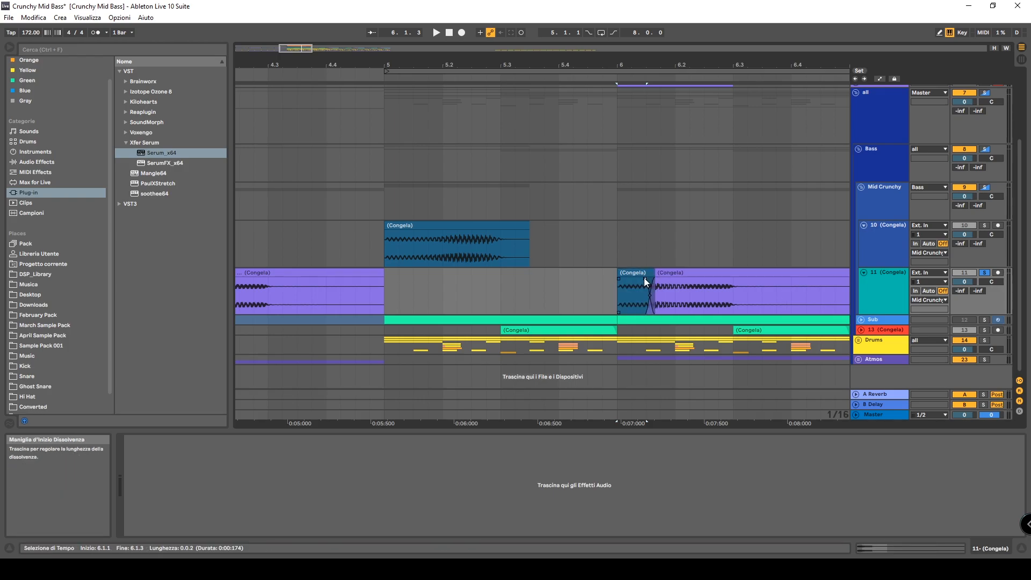
pyautogui.moveTo(627, 65); pyautogui.dragTo(465, 24)
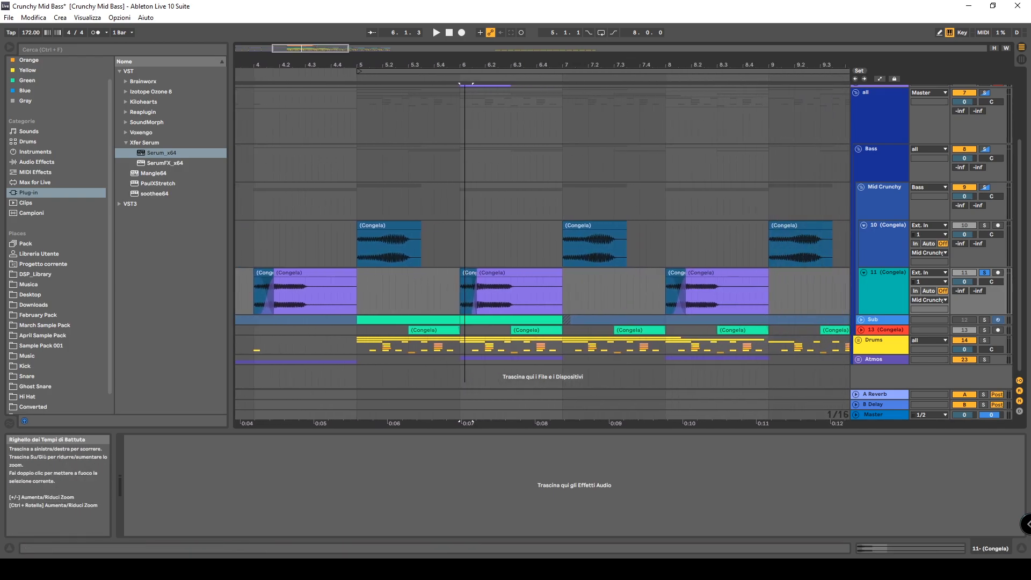
pyautogui.click(502, 273)
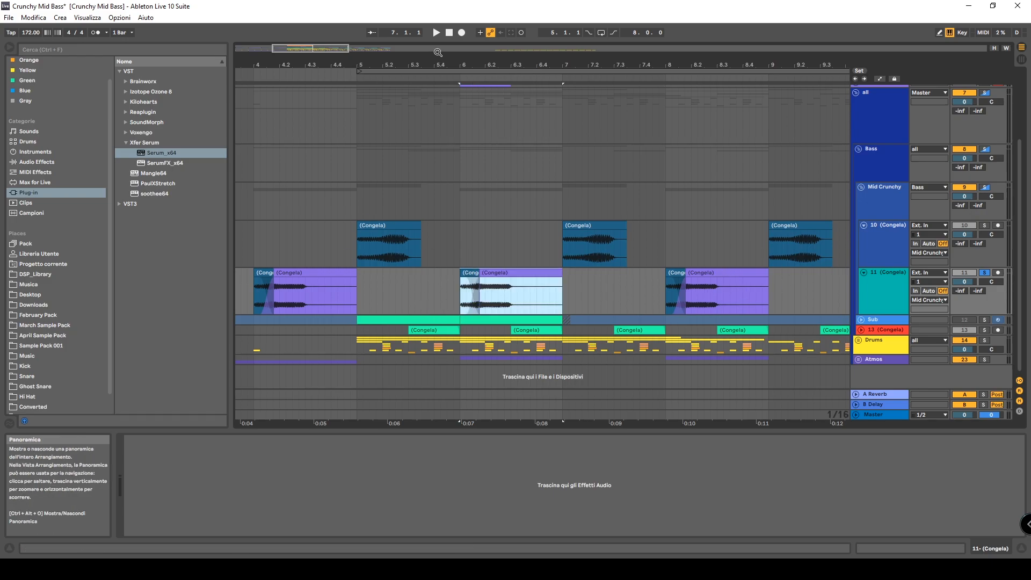
# - Solo the Bass group and play the arrangement from bar 5
pyautogui.moveTo(486, 65); pyautogui.dragTo(457, 21)
pyautogui.click(331, 217)
pyautogui.click(332, 223)
pyautogui.press('space')
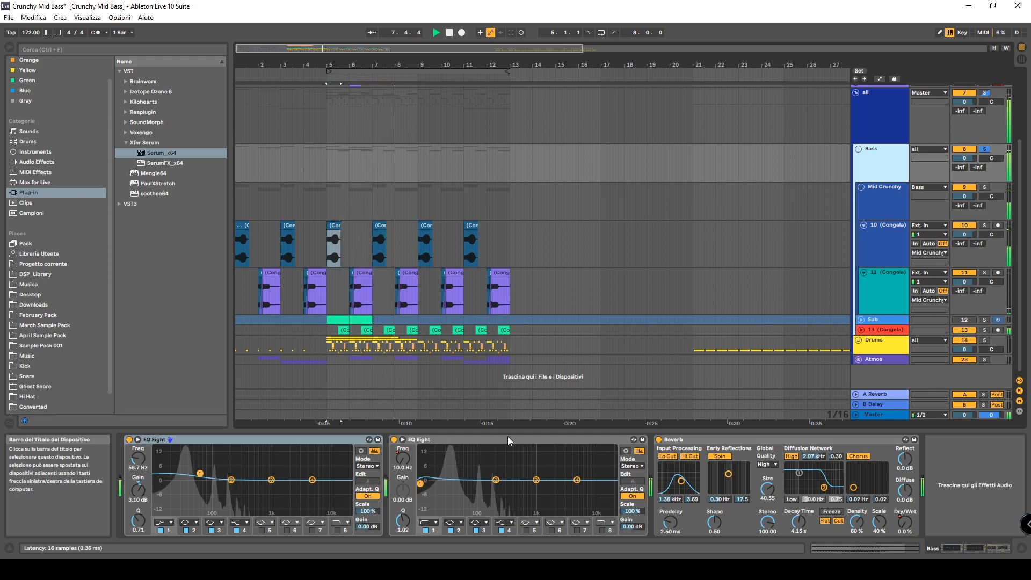
# - Group the second EQ Eight and the Reverb on the Bass group into an Audio Effect Rack
pyautogui.click(466, 480)
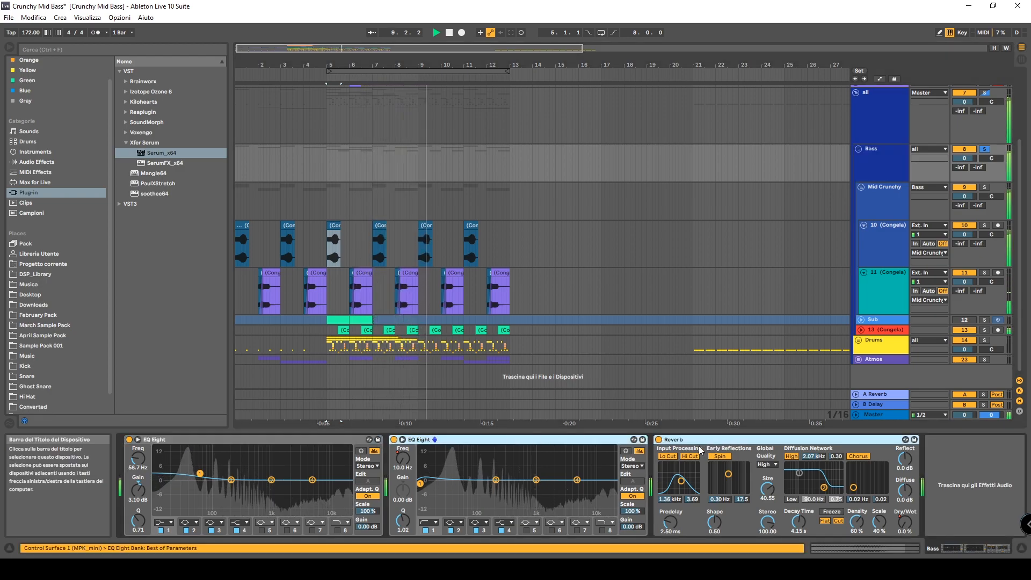
pyautogui.hotkey('ctrl', 'g')
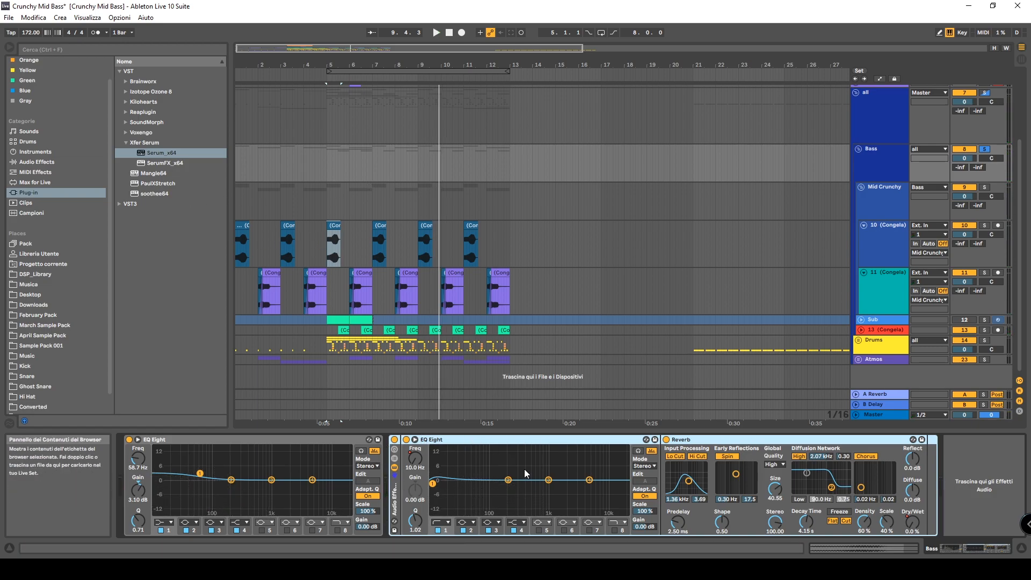
# - Play the soloed Bass group from bar 1 to hear the bass with the effect rack
pyautogui.moveTo(301, 64); pyautogui.dragTo(266, 75)
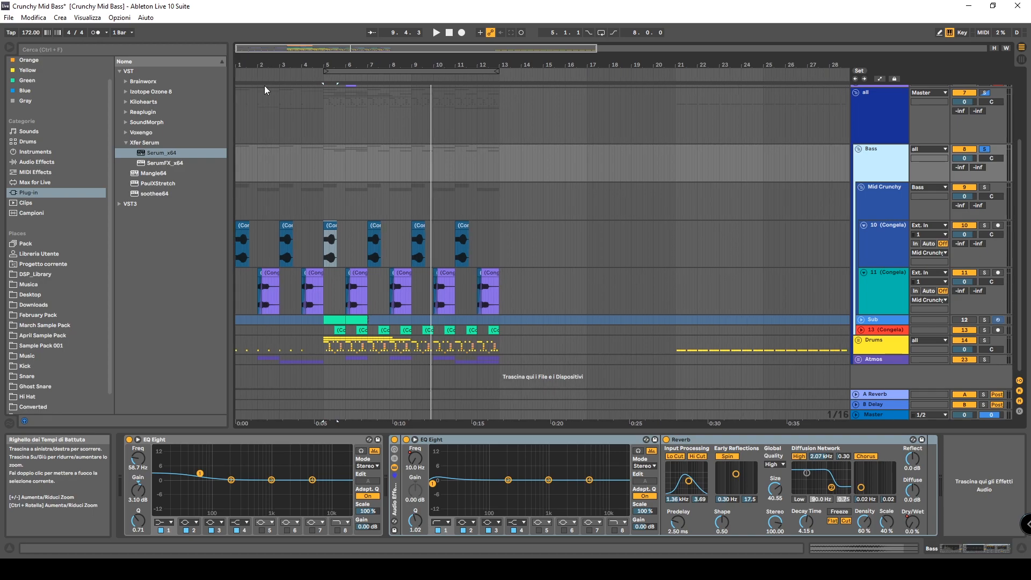
pyautogui.click(241, 225)
pyautogui.press('space')
pyautogui.click(893, 161)
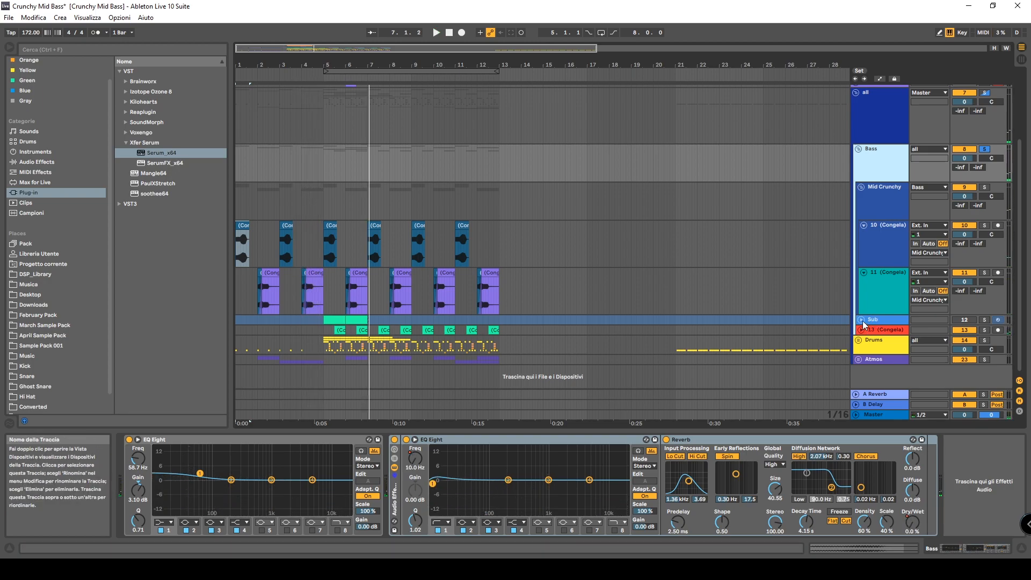
# - Expand track 13 to show its green bass clips and play the bass arrangement around them
pyautogui.click(861, 320)
pyautogui.click(861, 320)
pyautogui.click(861, 329)
pyautogui.click(338, 309)
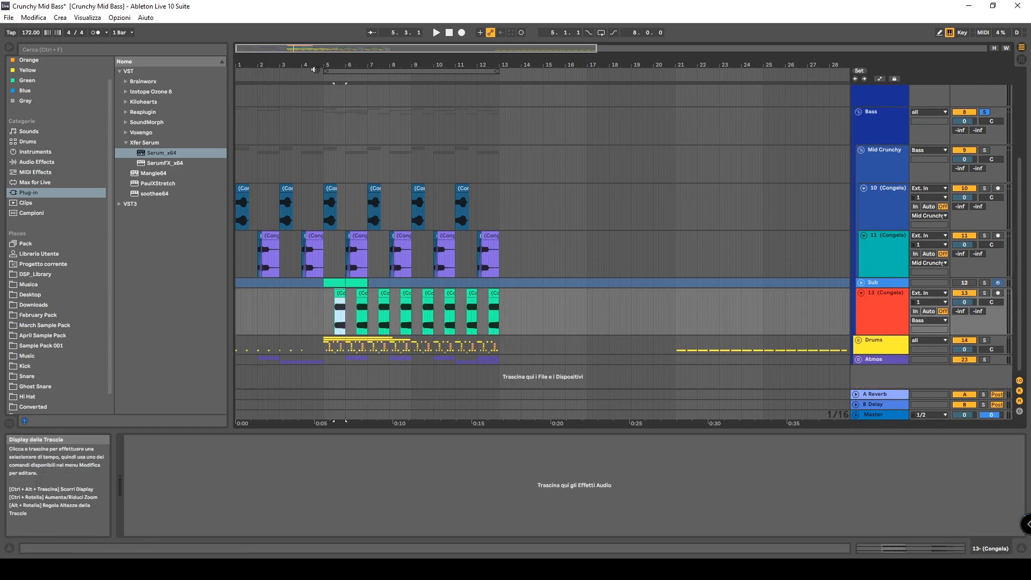
pyautogui.moveTo(327, 65); pyautogui.dragTo(326, 112)
pyautogui.click(305, 304)
pyautogui.click(314, 300)
pyautogui.press('space')
# - Collapse the "all" group in the arrangement
pyautogui.moveTo(380, 65); pyautogui.dragTo(374, 35)
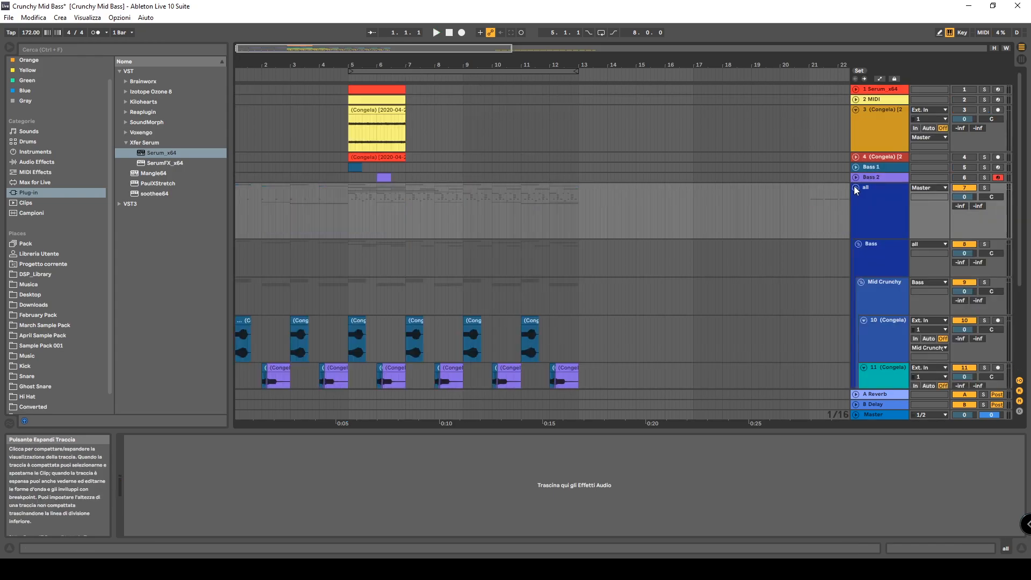
pyautogui.scroll(-4, 646, 220)
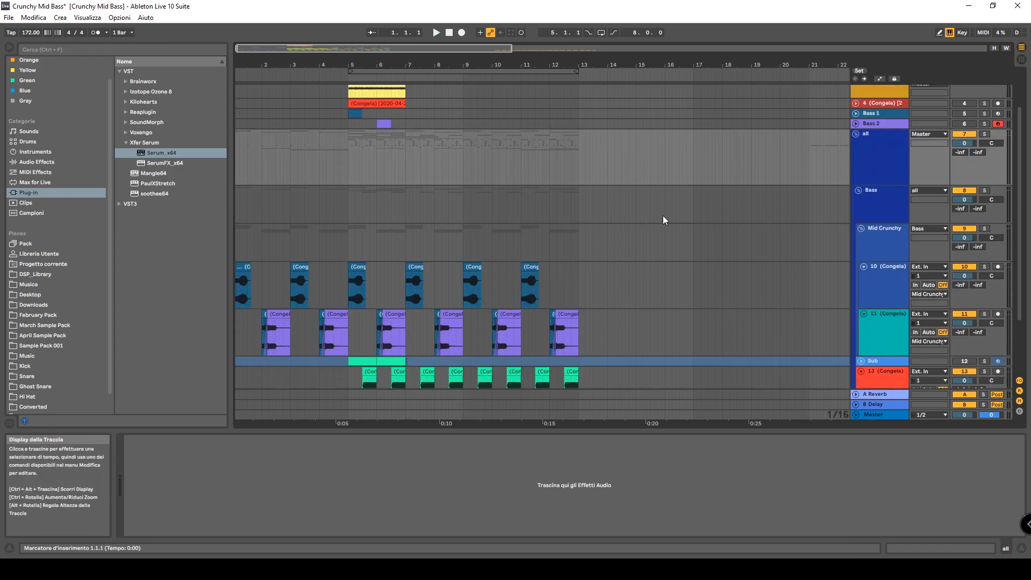
pyautogui.scroll(3, 782, 170)
pyautogui.click(856, 155)
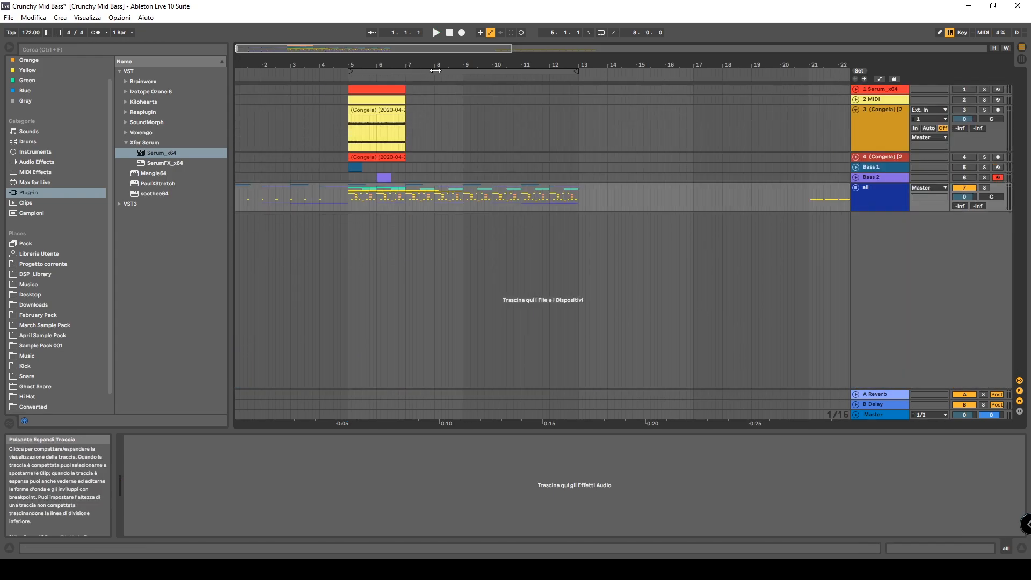